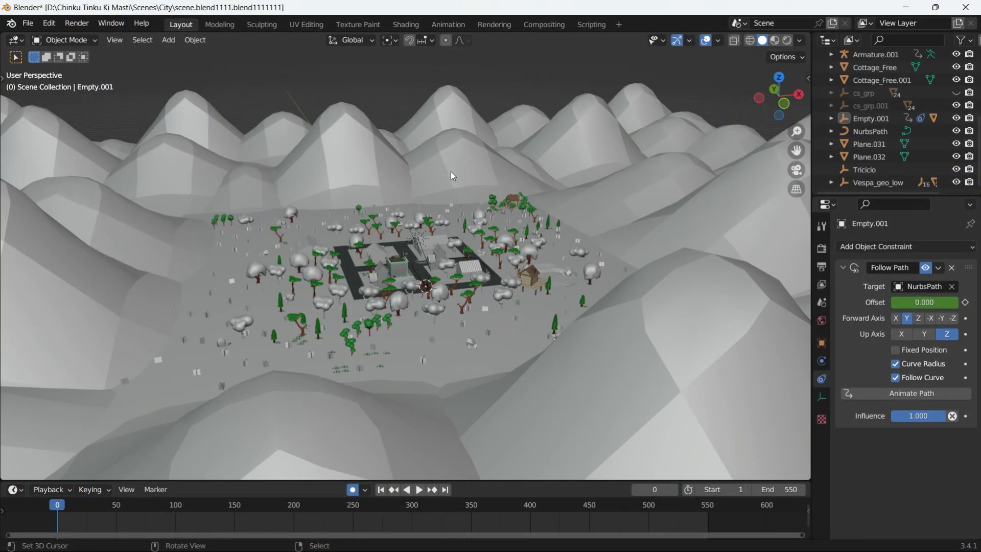
Step: Examine the solid-shaded city scene's roads, houses, trees and surrounding hills from several angles
scroll(451, 175, "up", 5)
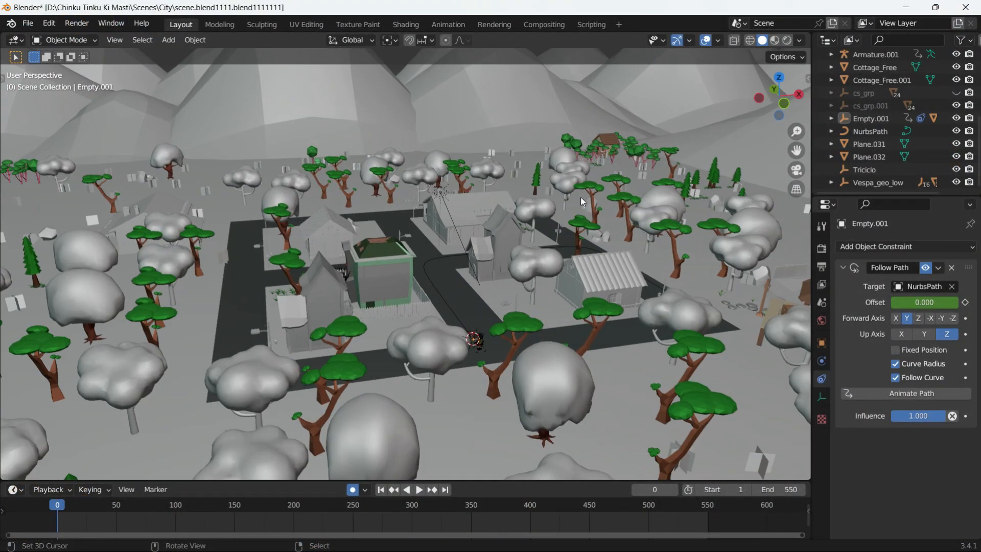
scroll(592, 209, "down", 1)
scroll(457, 193, "down", 3)
middle_click_drag(457, 193, 663, 209)
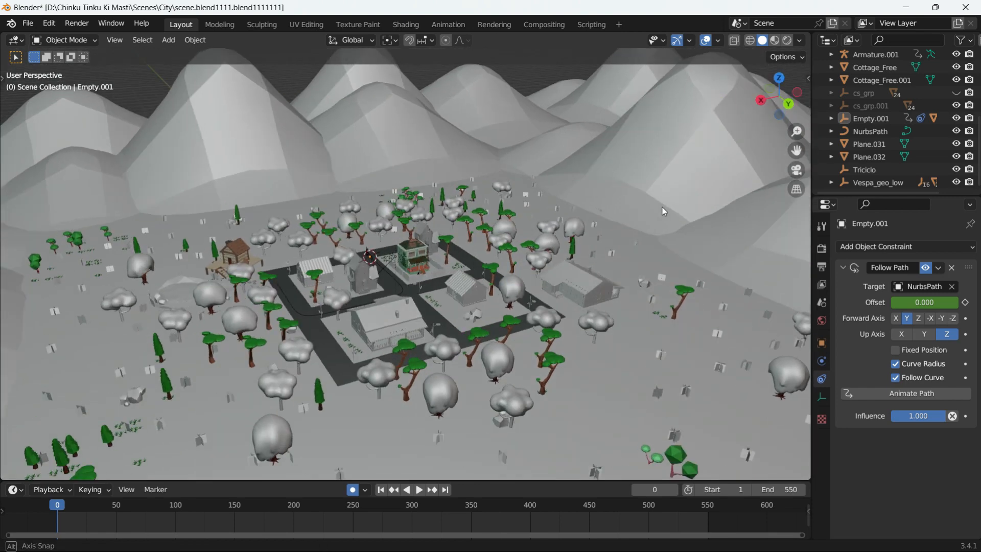
scroll(663, 208, "up", 4)
middle_click_drag(654, 259, 394, 259)
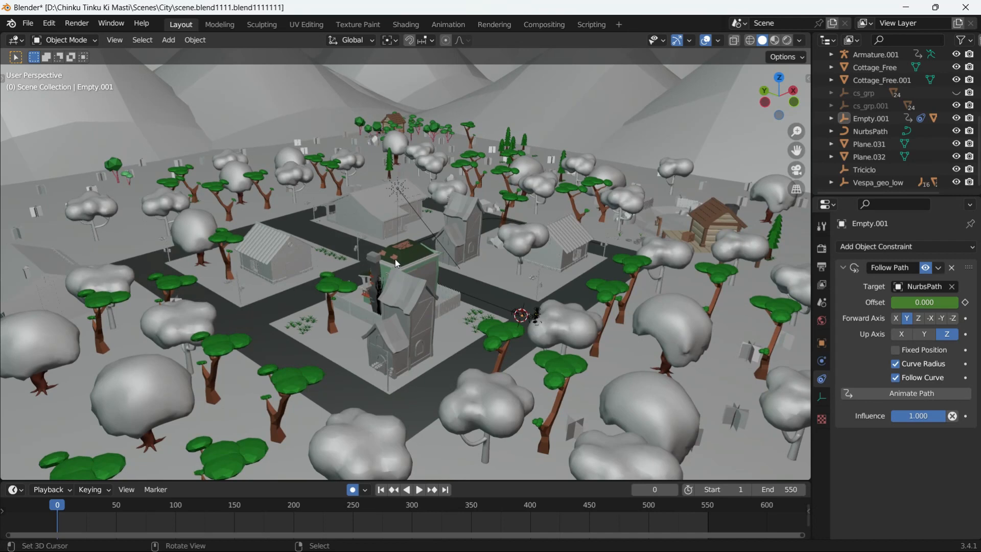
Step: Show the city scene in Material Preview shading and examine its houses and roads from several angles
left_click(777, 42)
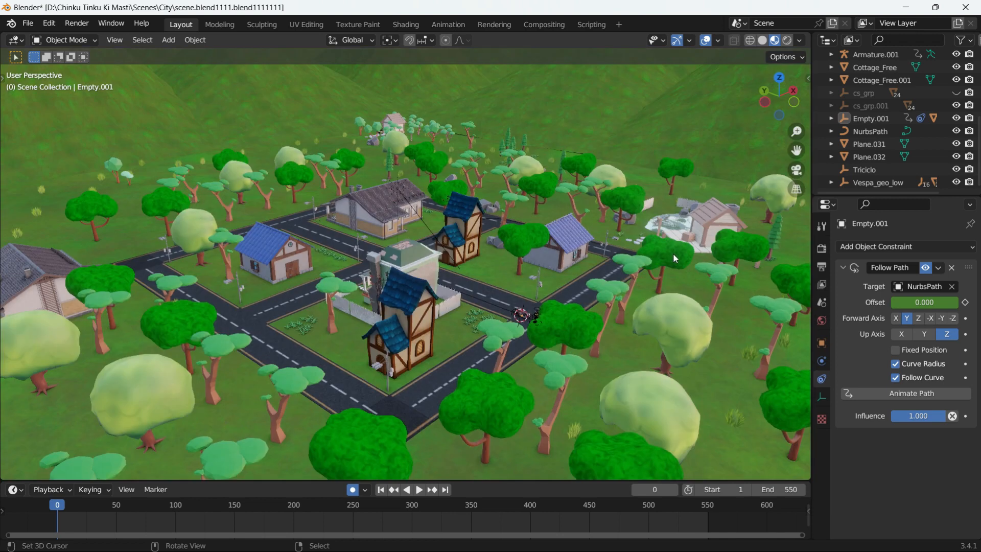
scroll(668, 250, "down", 4)
middle_click_drag(665, 250, 416, 258)
scroll(587, 275, "up", 6)
scroll(487, 247, "up", 5)
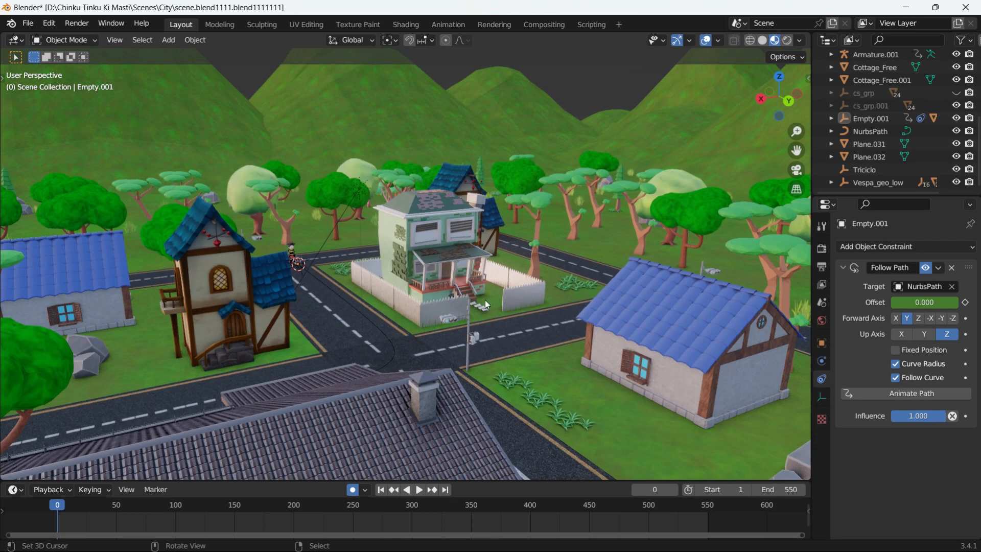
scroll(467, 303, "down", 4)
middle_click_drag(541, 298, 526, 298)
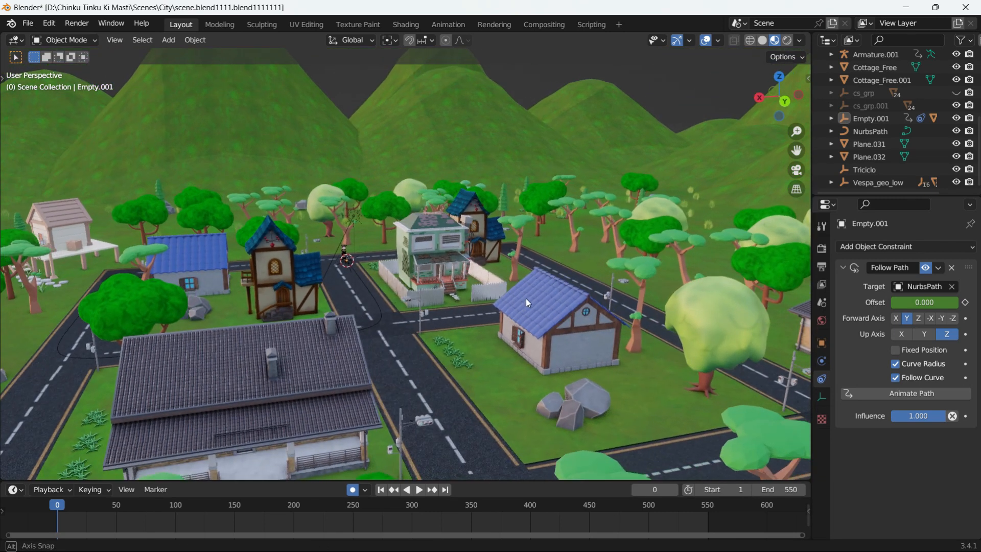
Step: Return the viewport to Solid shading and set its color mode to Texture
left_click(762, 39)
scroll(578, 362, "down", 4)
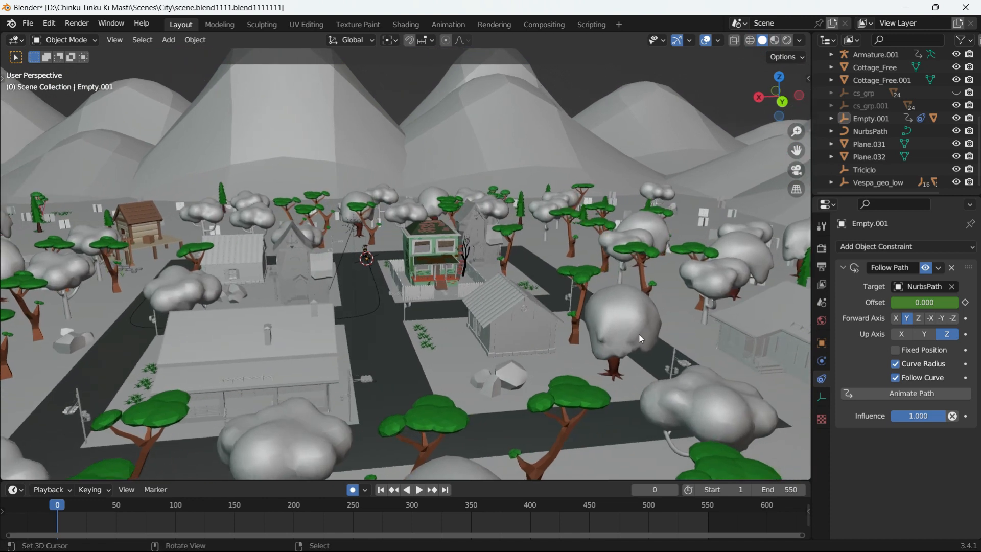
scroll(243, 252, "down", 8)
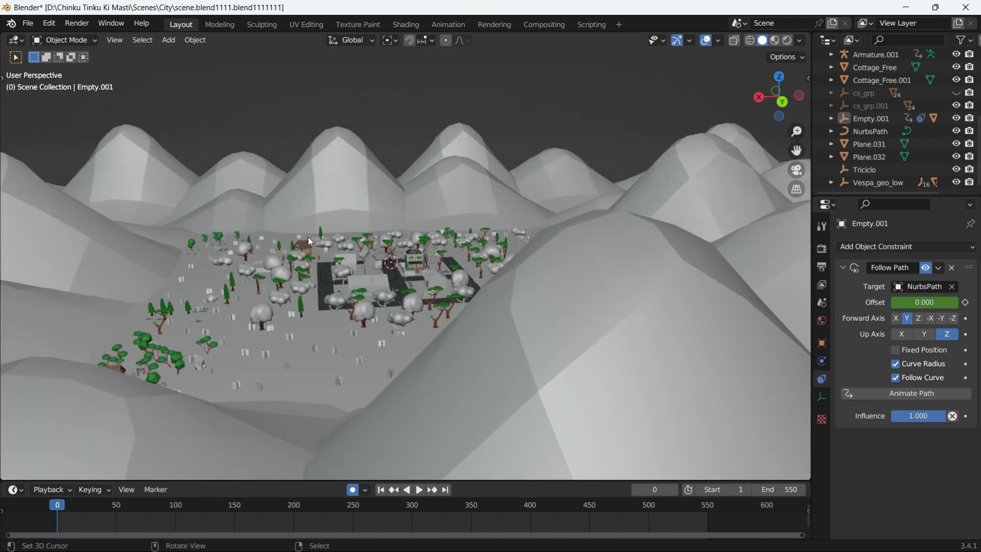
middle_click_drag(308, 237, 342, 241)
scroll(341, 240, "up", 7)
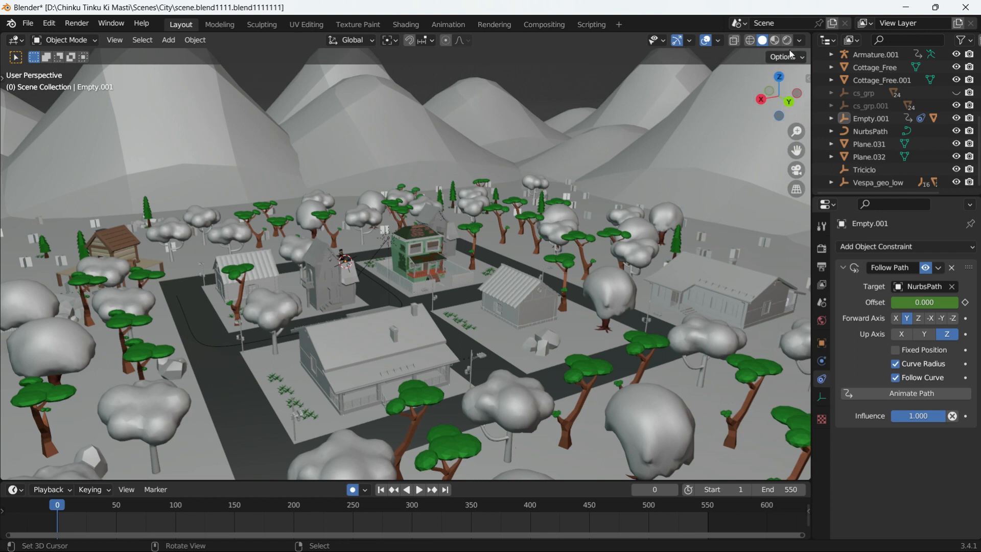
left_click(800, 43)
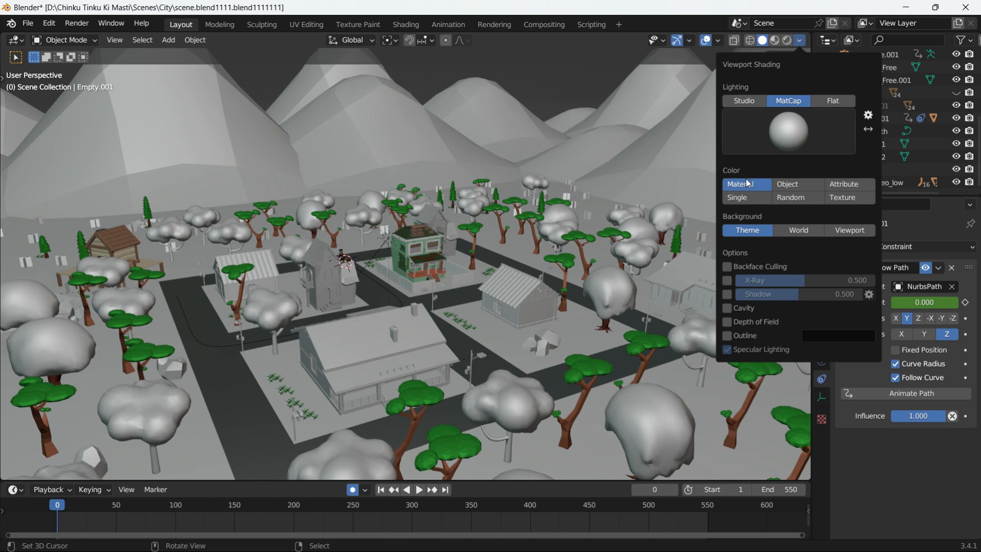
left_click(838, 201)
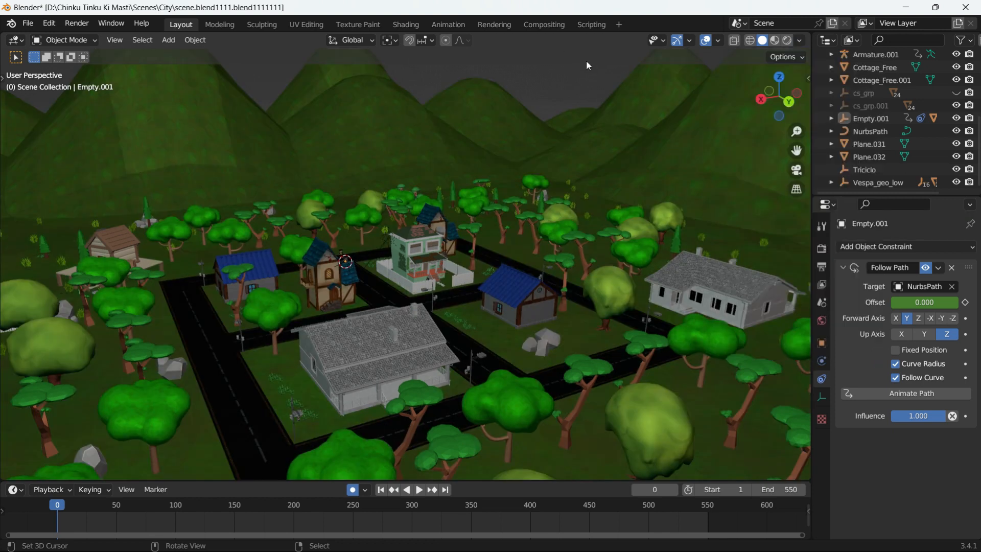
Step: Examine the texture-colored city scene from different sides, both close to the houses and from afar
middle_click_drag(443, 166, 679, 166)
scroll(679, 167, "up", 5)
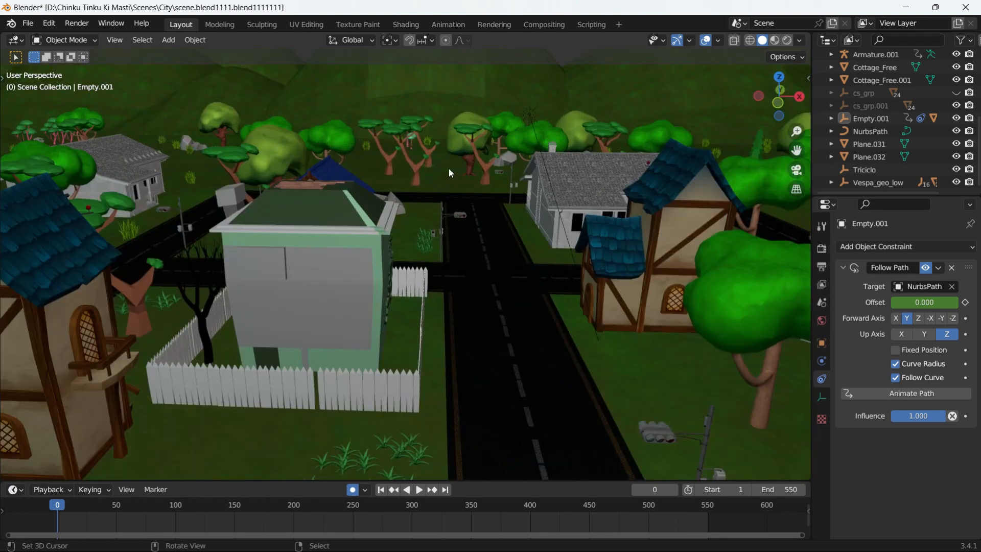
scroll(631, 171, "down", 1)
middle_click_drag(681, 223, 551, 216)
scroll(551, 214, "down", 8)
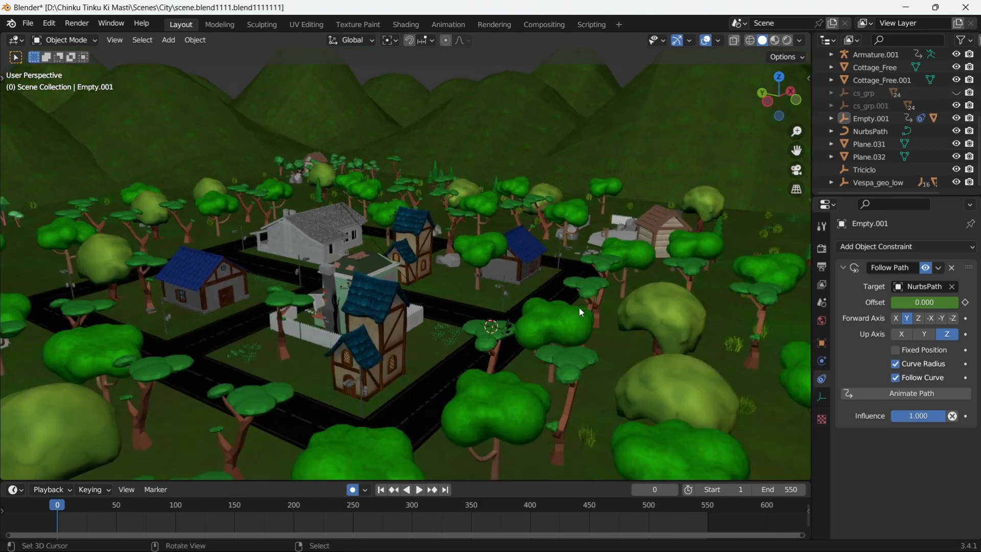
scroll(579, 308, "down", 4)
middle_click_drag(577, 302, 479, 372)
scroll(400, 271, "up", 5)
scroll(694, 394, "up", 4)
scroll(480, 372, "down", 6)
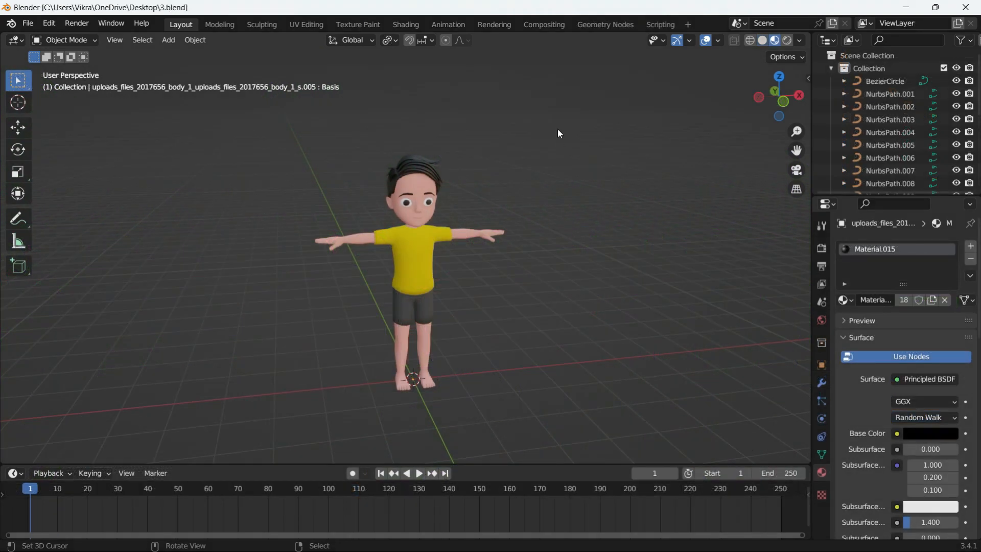
Step: Examine the boy character in the yellow T-shirt in 3.blend from several angles
scroll(511, 193, "up", 2)
scroll(584, 192, "down", 4)
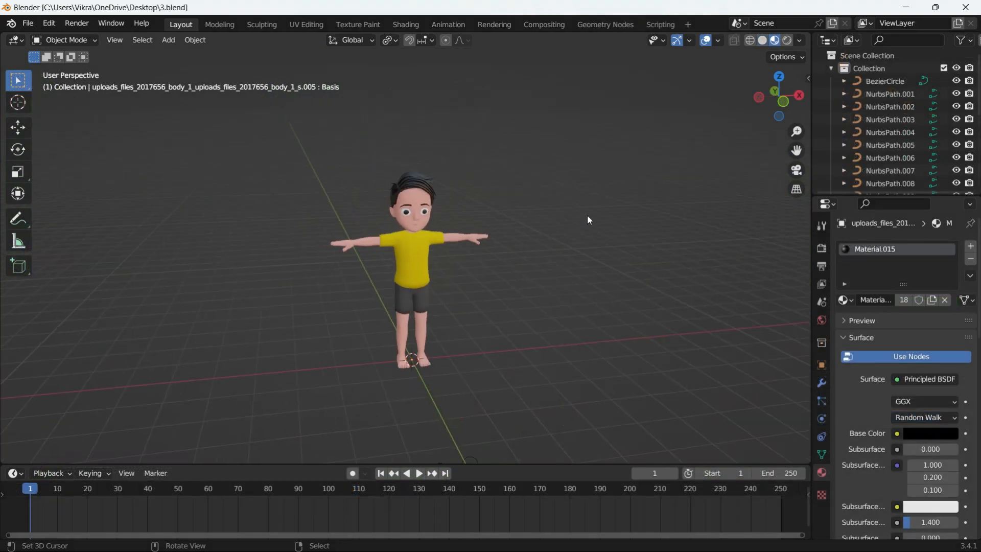
middle_click_drag(587, 215, 465, 223)
scroll(467, 223, "up", 4)
middle_click_drag(264, 207, 407, 233)
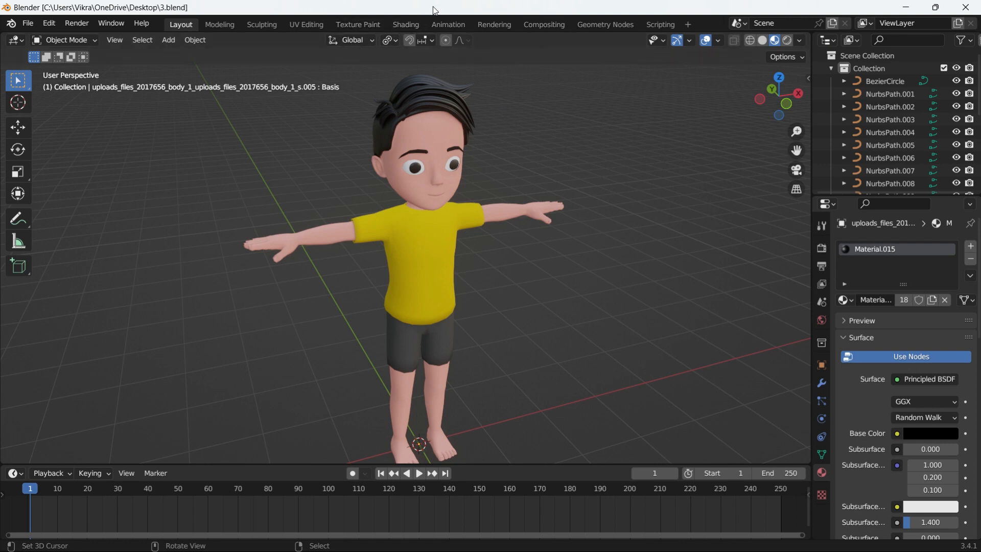
Step: Switch to the HAIR.blend window, maximize it and examine the orange hair mesh up close
left_click_drag(437, 10, 434, 136)
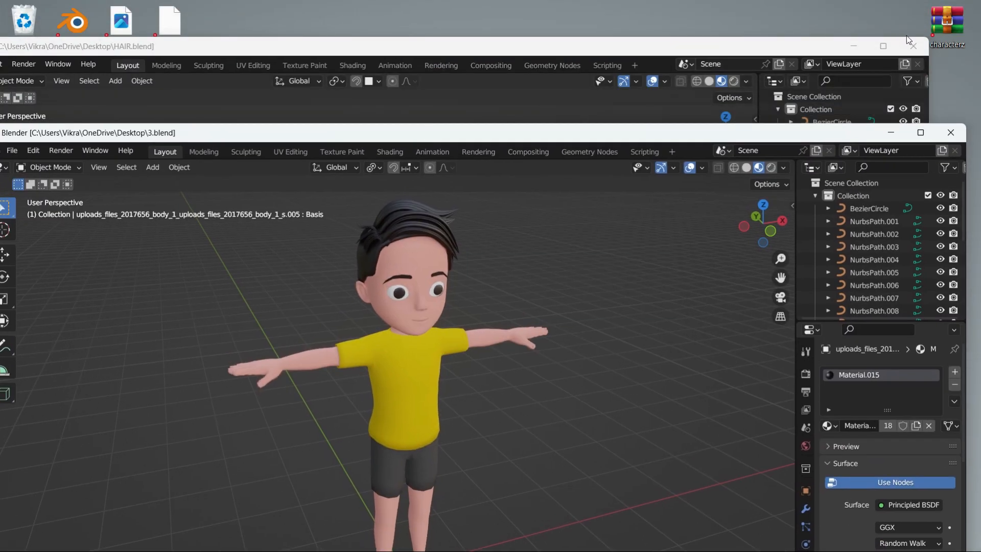
left_click(543, 49)
scroll(438, 276, "down", 4)
middle_click_drag(437, 274, 478, 222)
left_click(883, 45)
scroll(484, 312, "up", 3)
middle_click_drag(484, 312, 336, 336)
scroll(337, 337, "up", 4)
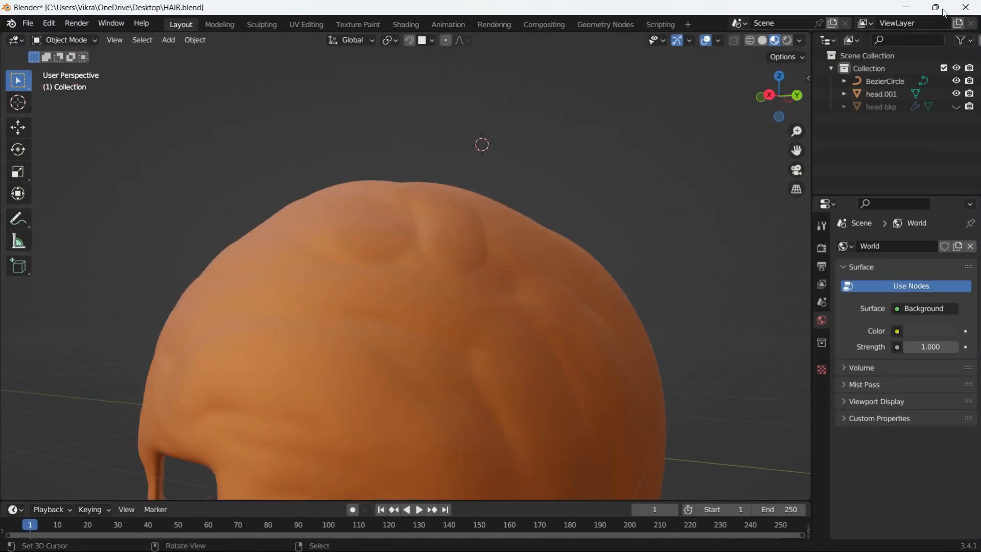
Step: Uncover the 3.blend window behind HAIR.blend, then select the hair mesh head.001 and copy it
left_click_drag(852, 10, 732, 153)
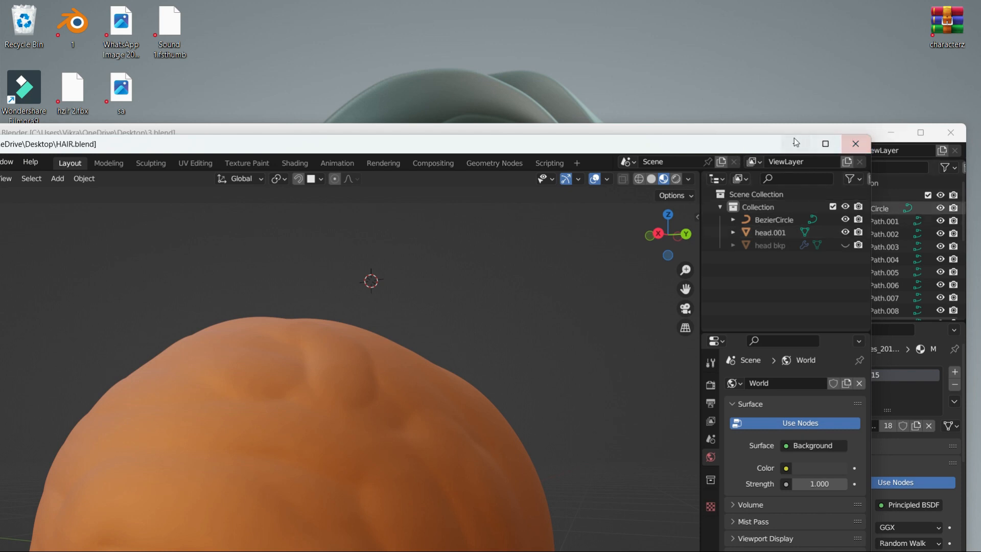
left_click_drag(778, 137, 587, 364)
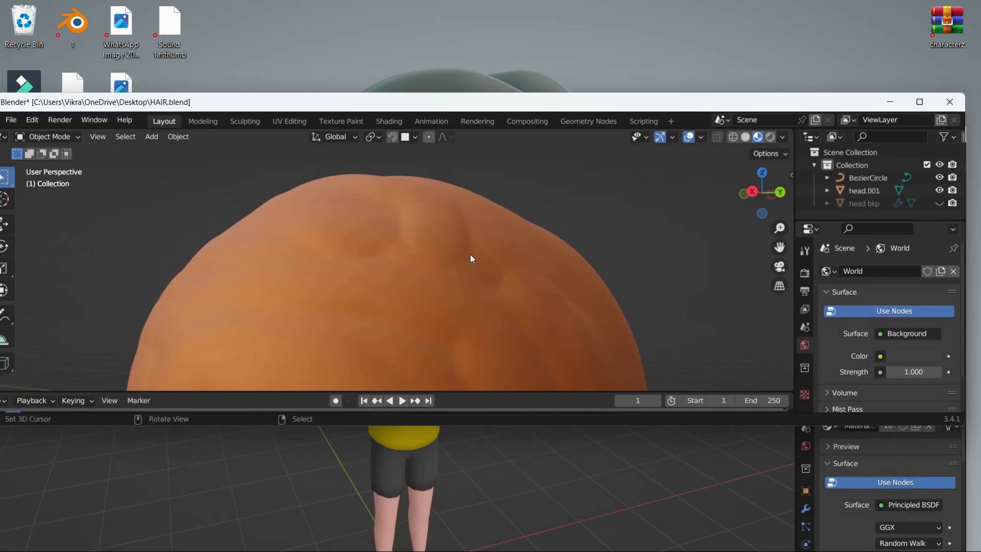
right_click(471, 255, "shift")
scroll(444, 271, "down", 5)
left_click(414, 286)
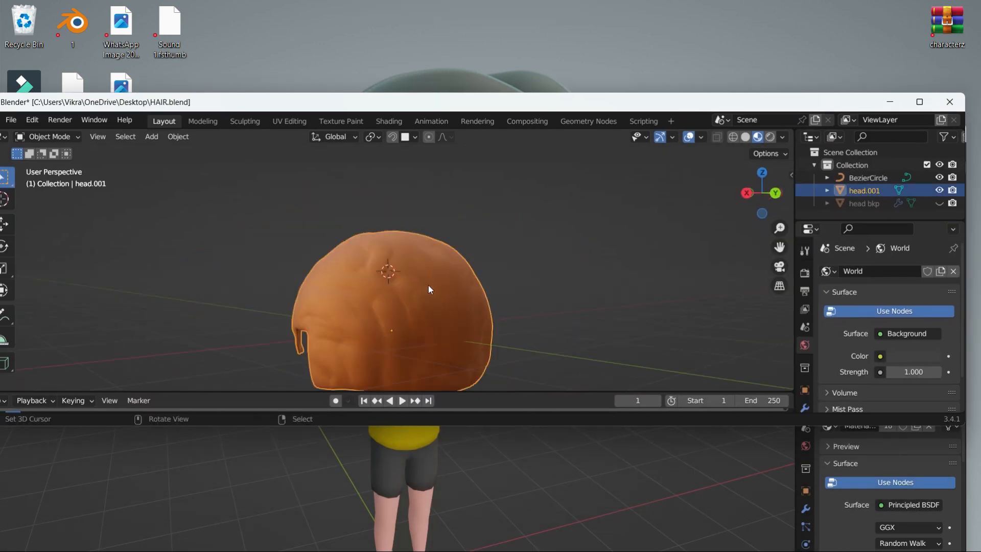
scroll(460, 287, "down", 3)
middle_click_drag(492, 290, 458, 296)
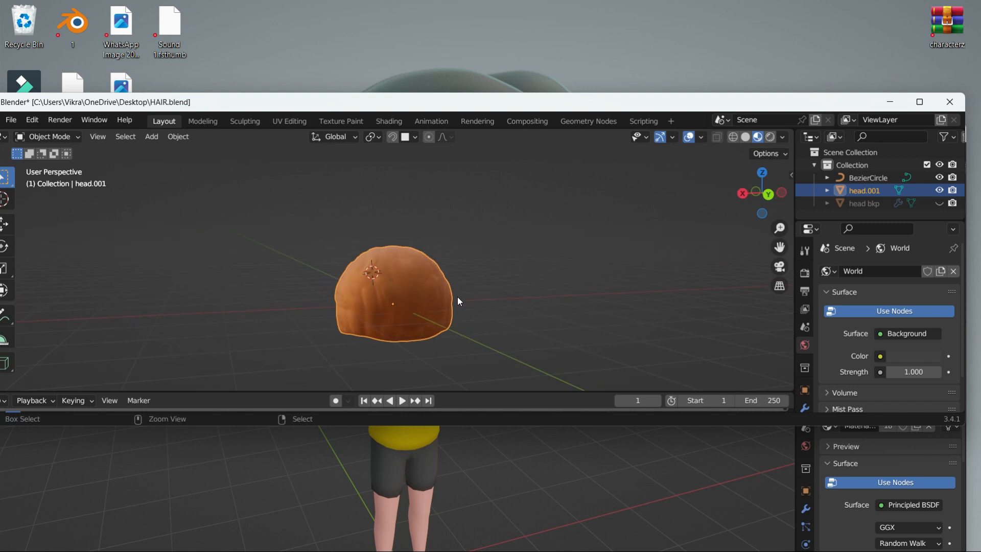
key("ctrl+c")
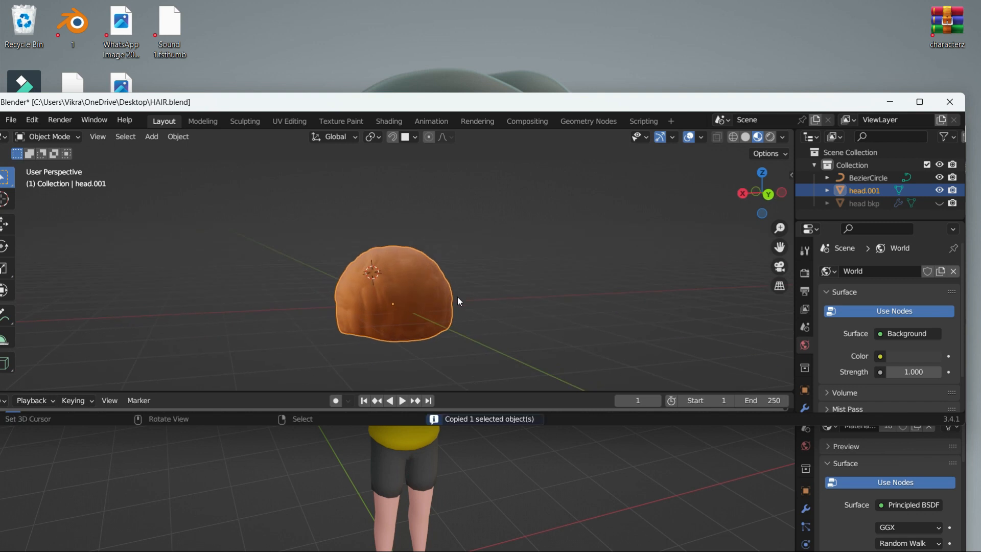
Step: Switch to the maximized 3.blend window and paste the copied hair mesh into the character scene
left_click(632, 460)
left_click(920, 101)
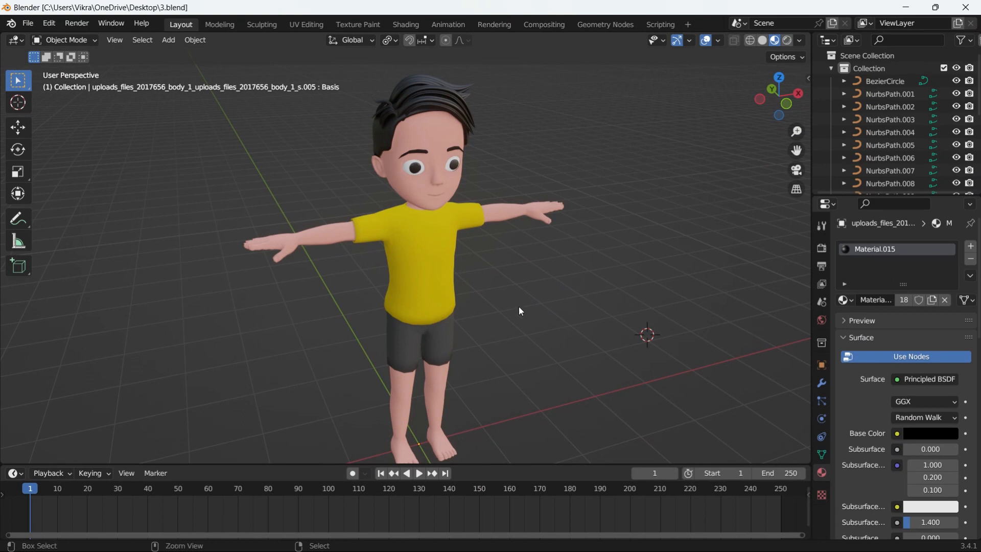
key("ctrl+v")
scroll(519, 308, "down", 3)
middle_click_drag(517, 351, 375, 200, "shift")
scroll(549, 215, "up", 4)
scroll(378, 202, "down", 4)
middle_click_drag(439, 216, 467, 262, "shift")
scroll(388, 261, "up", 4)
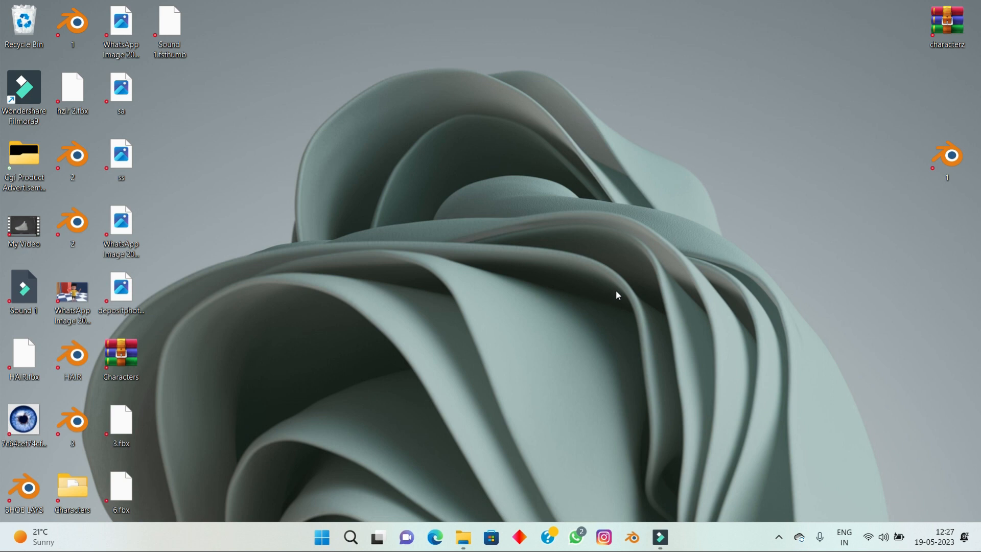
Step: Open the Course folder in File Explorer and look through its lesson videos
left_click(460, 539)
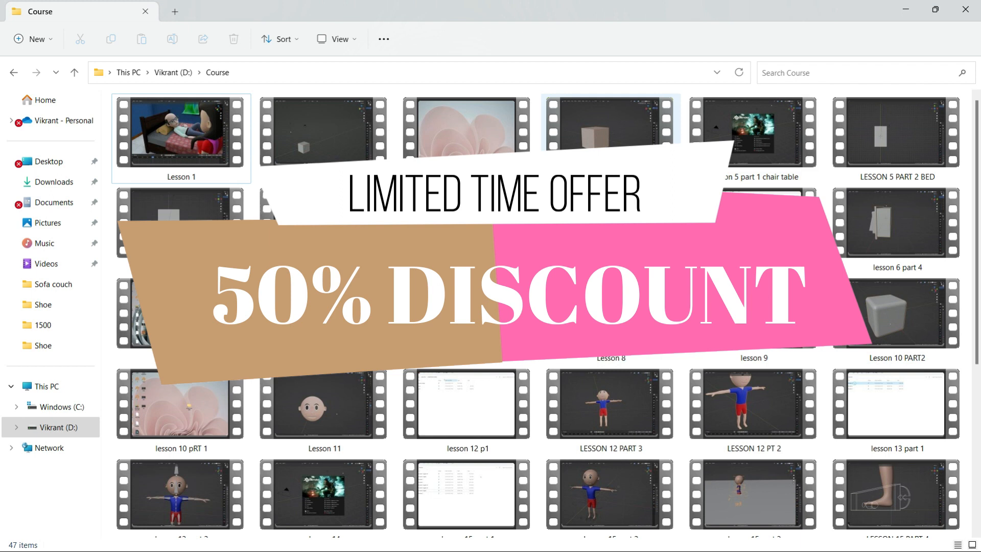
scroll(481, 303, "down", 5)
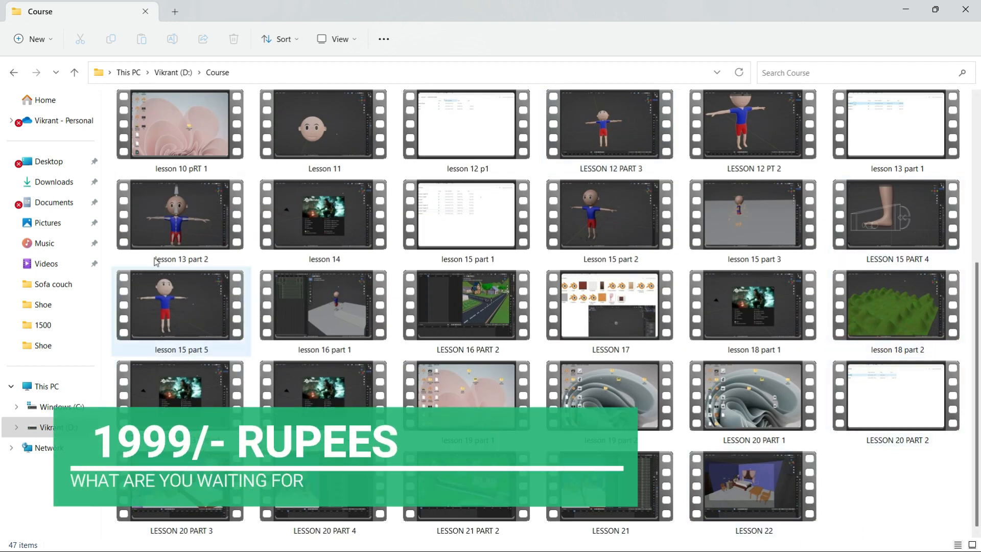
scroll(772, 358, "up", 5)
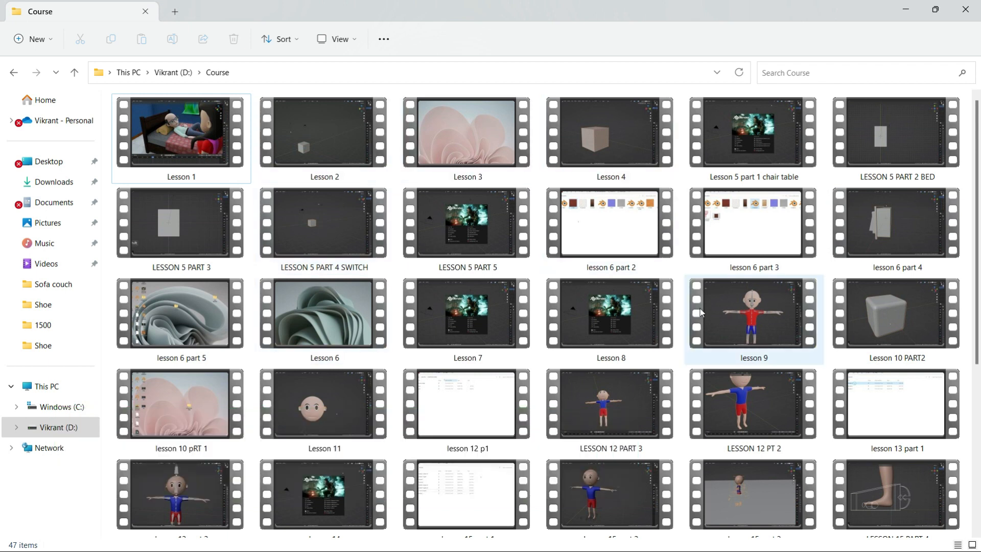
scroll(758, 302, "down", 5)
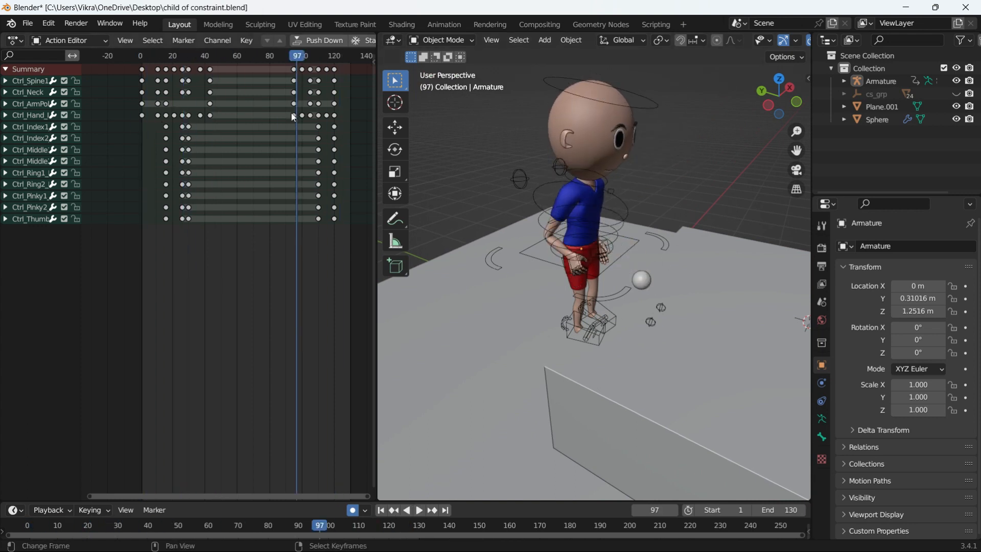
Step: Select the Sphere in the child of constraint.blend scene and add a Child Of object constraint to it
left_click(907, 119)
key("space")
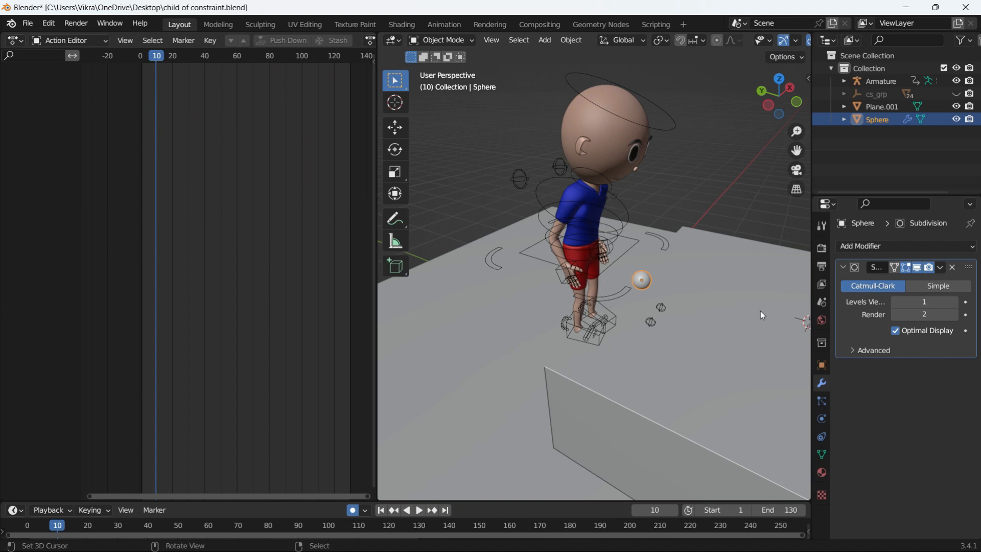
left_click(822, 437)
left_click(907, 246)
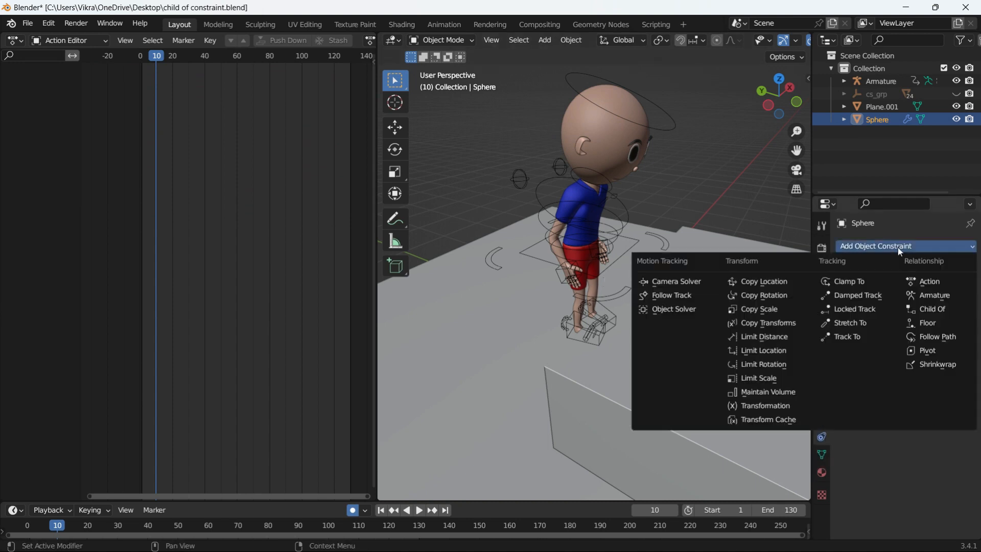
middle_click_drag(690, 205, 648, 265)
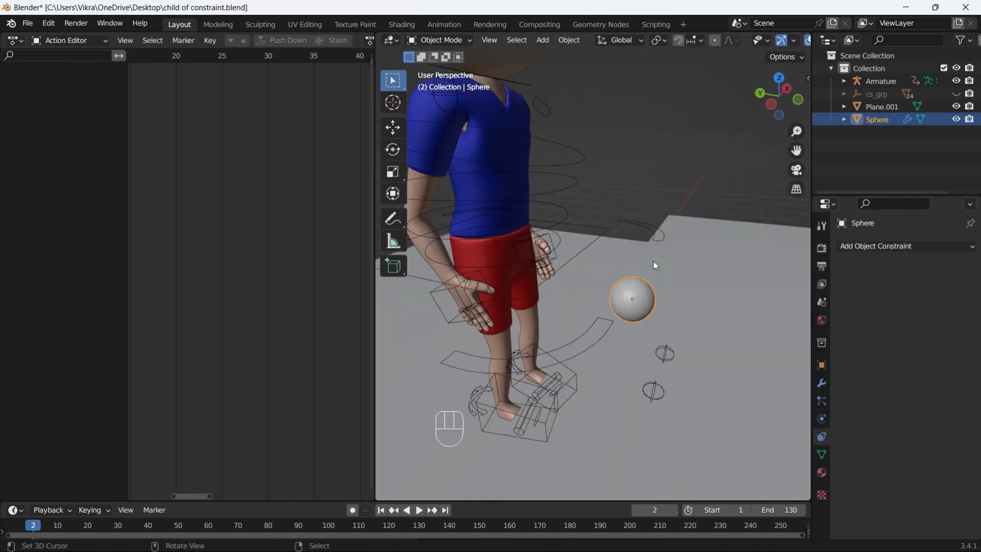
left_click(907, 246)
left_click(930, 315)
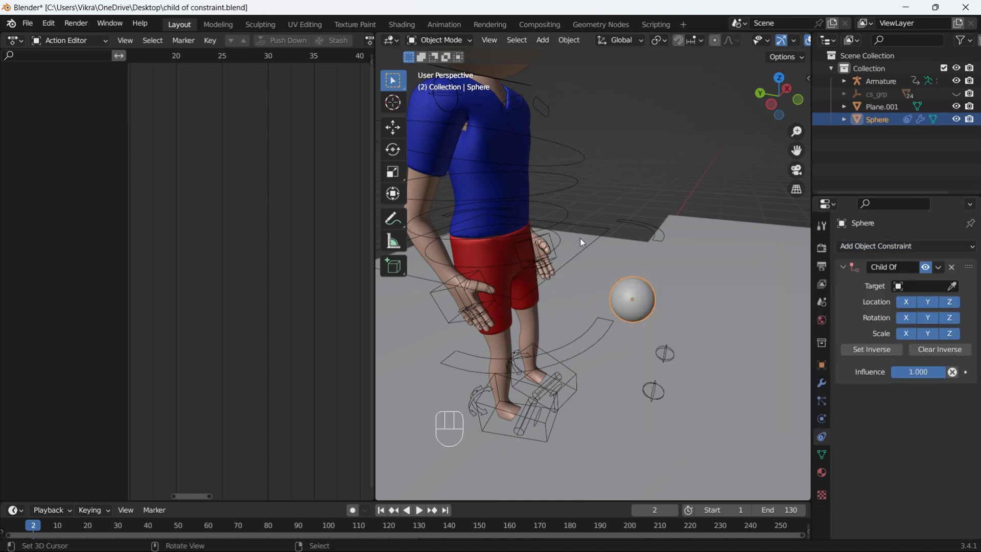
Step: At frame 26, pick the character's Armature as the target of the Sphere's Child Of constraint
left_click(544, 258)
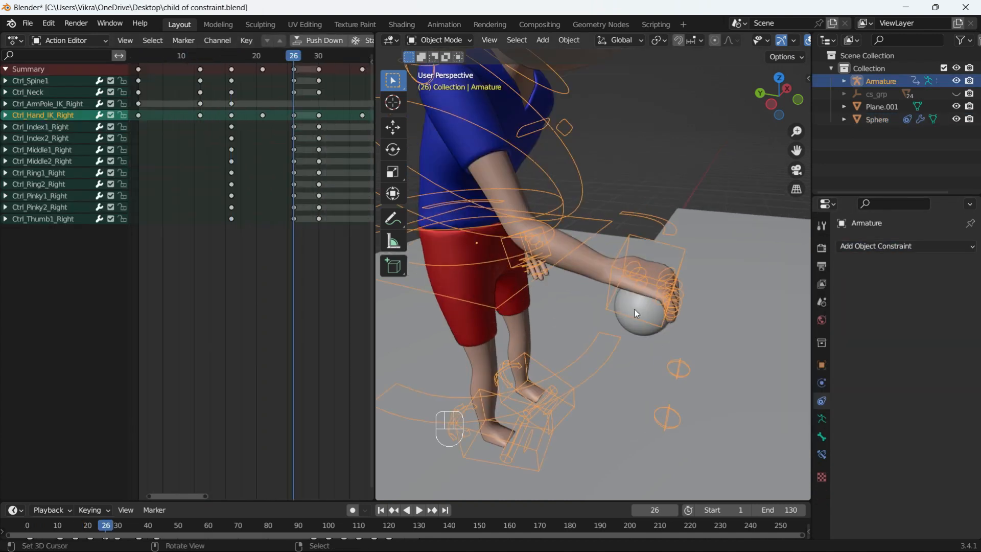
left_click(635, 307)
left_click(952, 285)
left_click(586, 174)
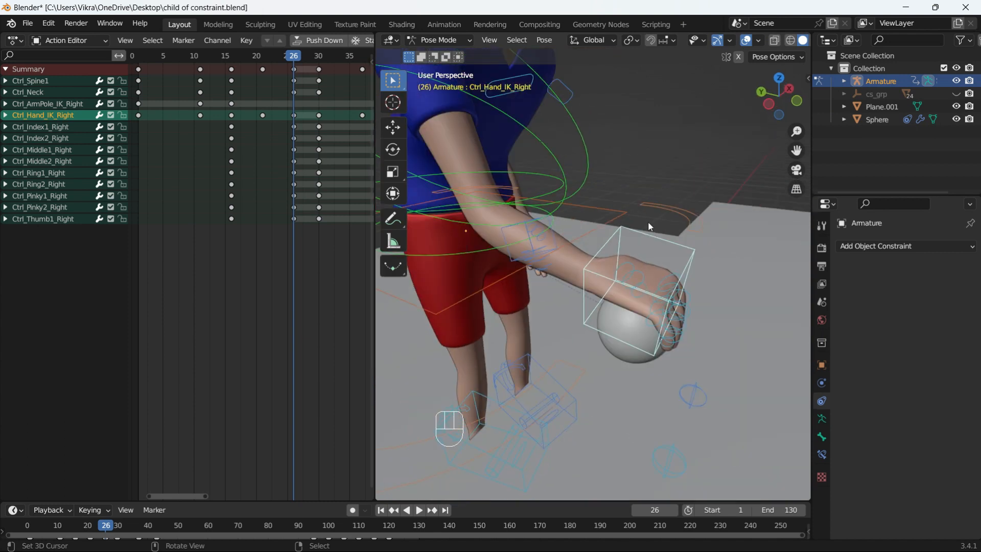
Step: Set the Sphere's Child Of bone to Ctrl_Hand_IK_Right and keyframe the Sphere's location and rotation at frame 26
key("ctrl+Tab")
left_click(626, 327)
left_click(925, 300)
type("ctrl_ha")
key("Return")
key("i")
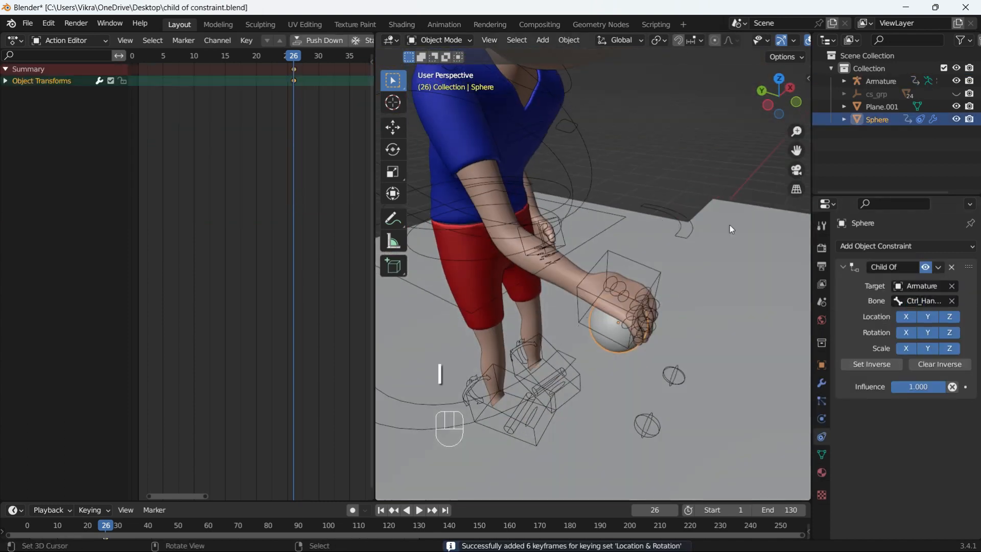
Step: Keyframe the Child Of influence at 0.000 on frame 26 and at 1.000 on frame 27
key("i")
key("Right")
key("i")
key("Right")
Step: Play forward to the release pose and keyframe the Child Of influence at 1.000 on frame 105 and again on frame 106
scroll(252, 105, "down", 3)
key("space")
key("space")
key("space")
key("space")
key("space")
key("space")
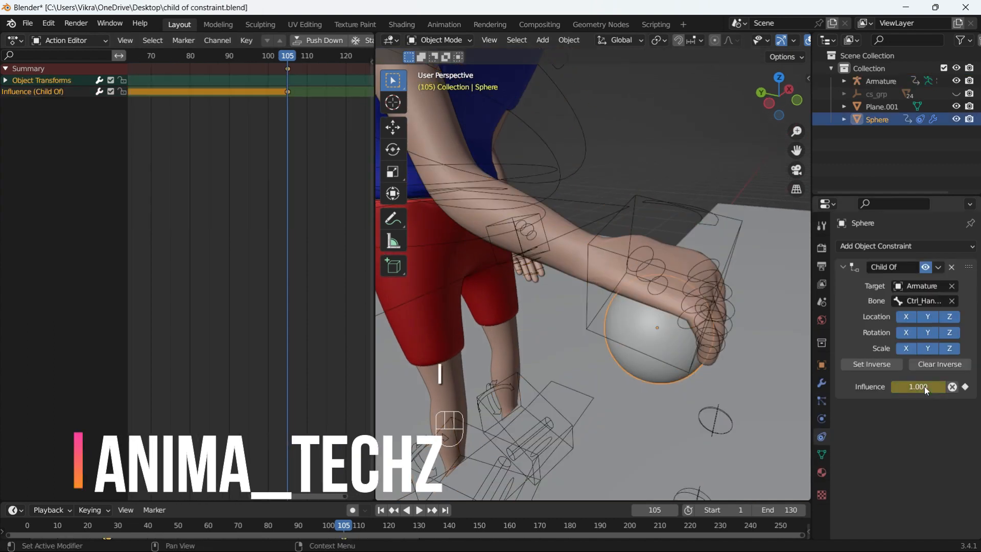
key("Right")
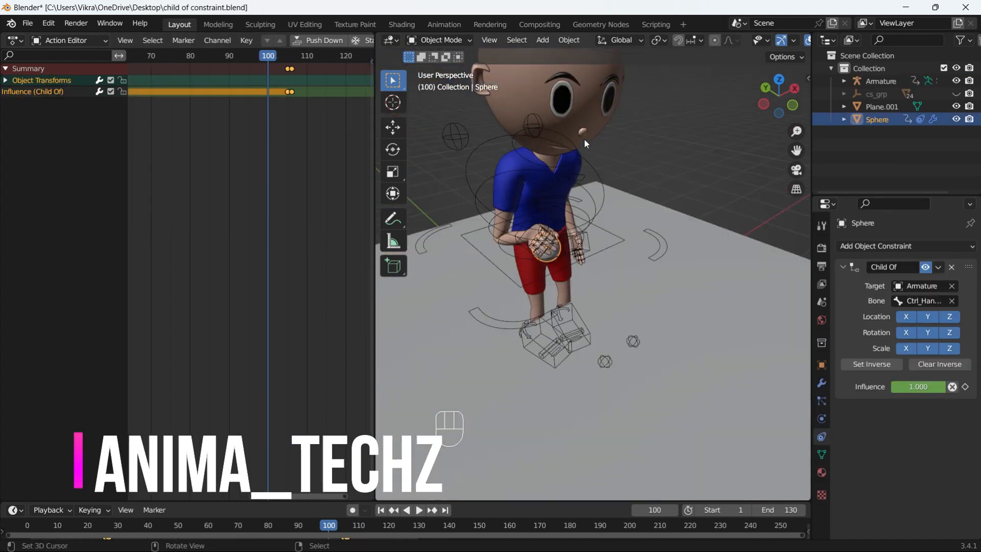
Step: Play back the ball pick-up animation from frame 0 to check the constraint switch
key("space")
key("space")
key("Home")
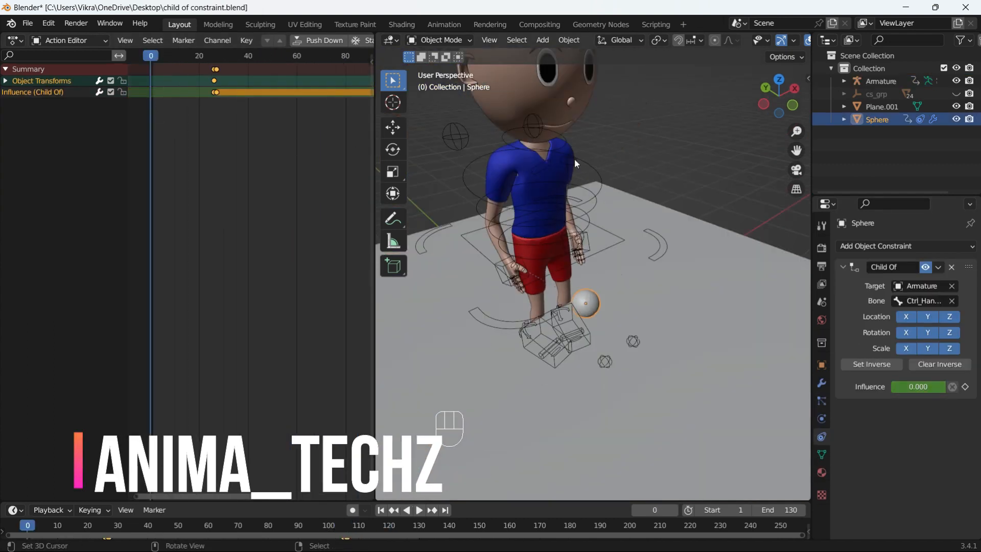
key("space")
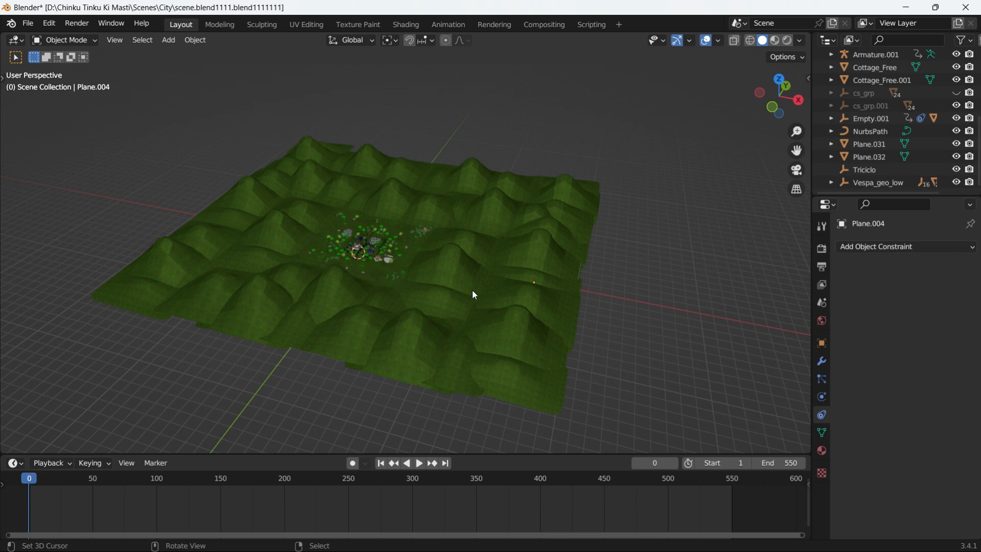
Step: Look over the village and its surrounding hills in the city scene file
scroll(424, 285, "up", 3)
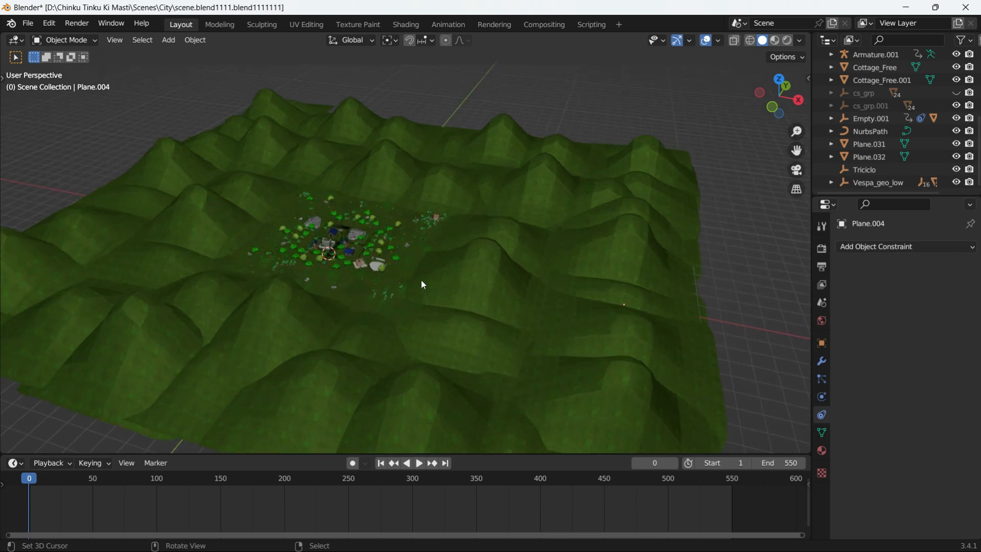
scroll(438, 276, "up", 4)
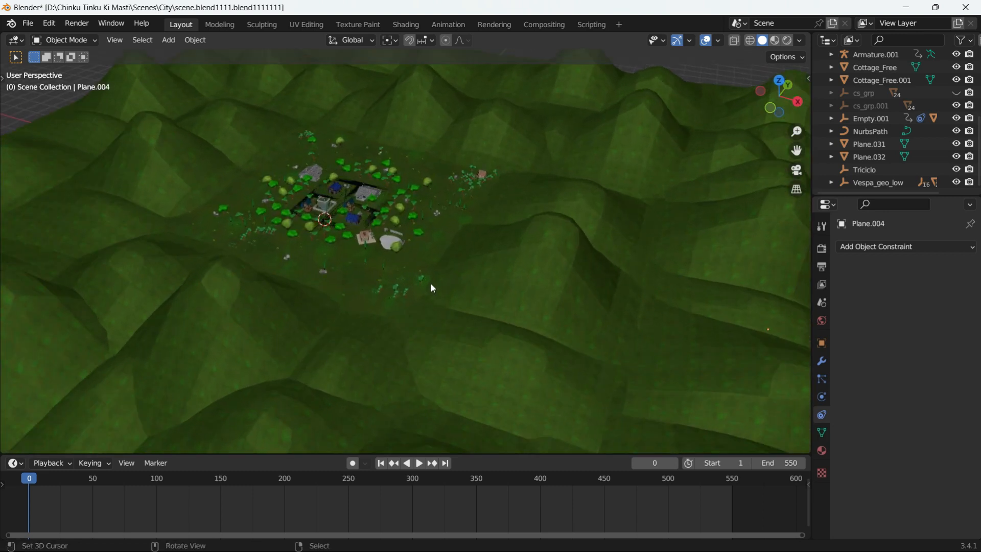
scroll(430, 287, "up", 4)
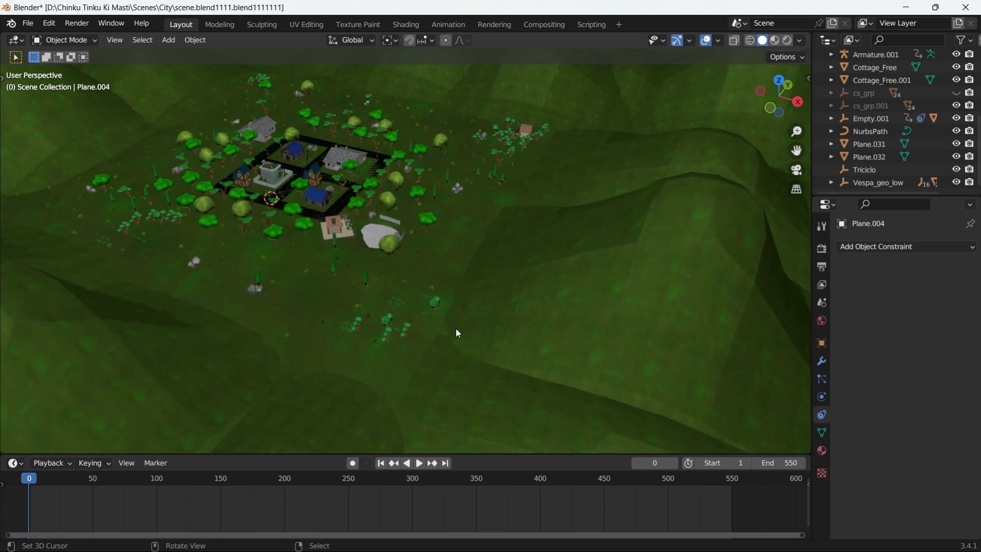
middle_click_drag(458, 339, 432, 331)
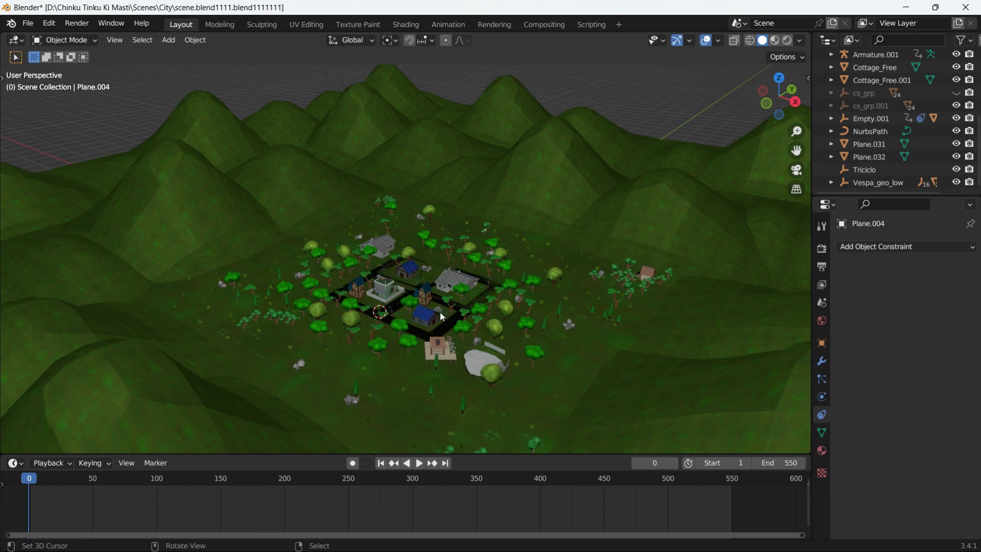
middle_click_drag(492, 256, 492, 265, "ctrl")
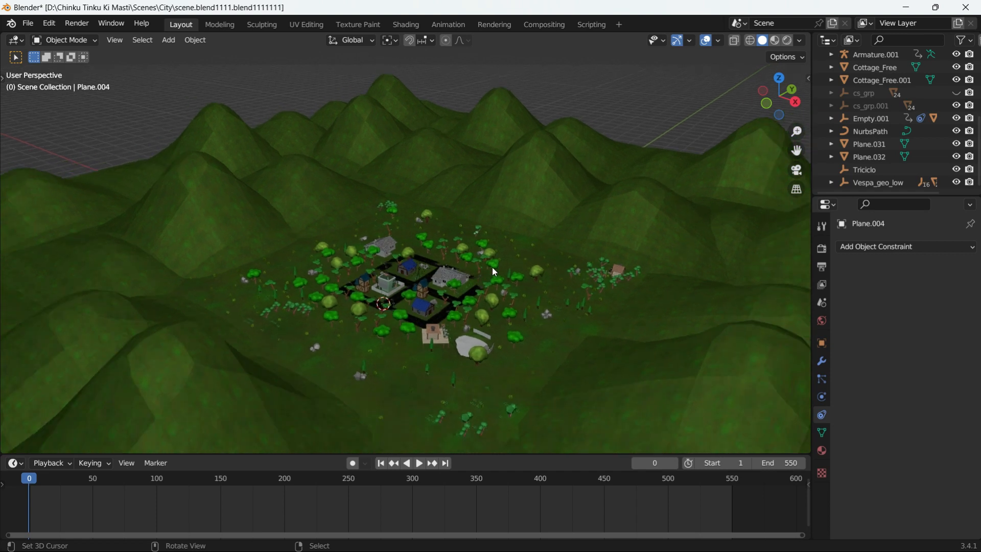
scroll(501, 248, "down", 2)
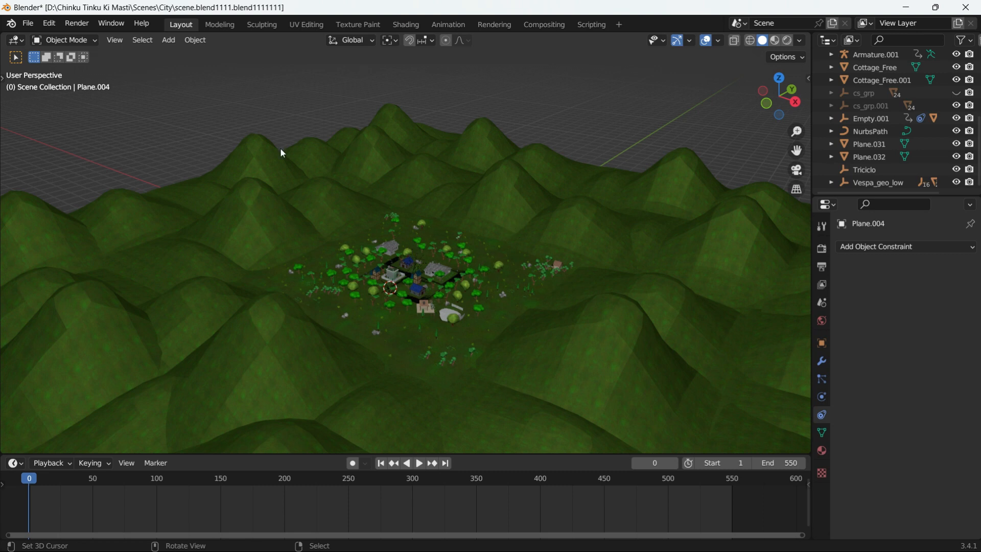
Step: Enable the Auto Depth option for Orbit & Pan in the Navigation preferences and close the preferences
left_click(45, 25)
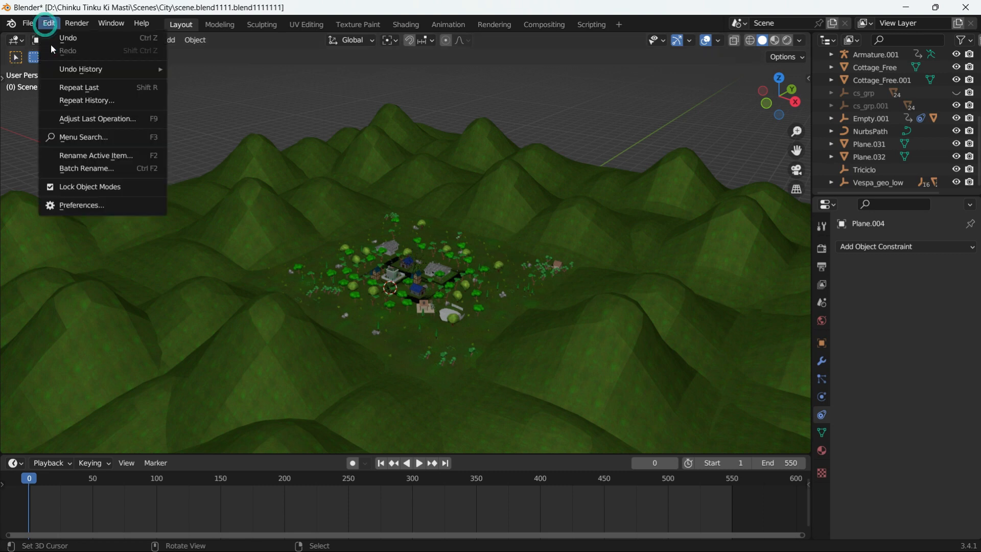
left_click(71, 205)
left_click(31, 172)
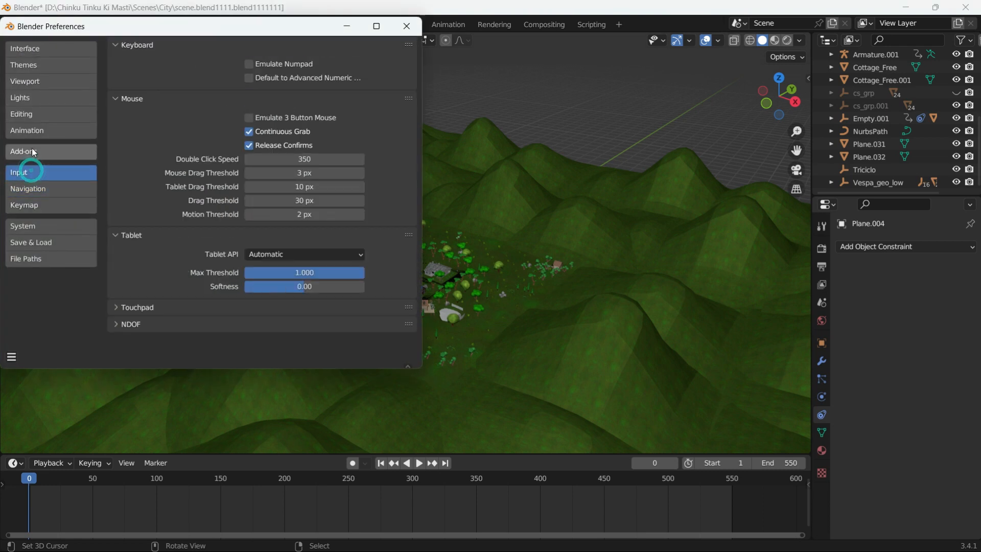
left_click(32, 151)
left_click(31, 131)
left_click(35, 97)
left_click(49, 227)
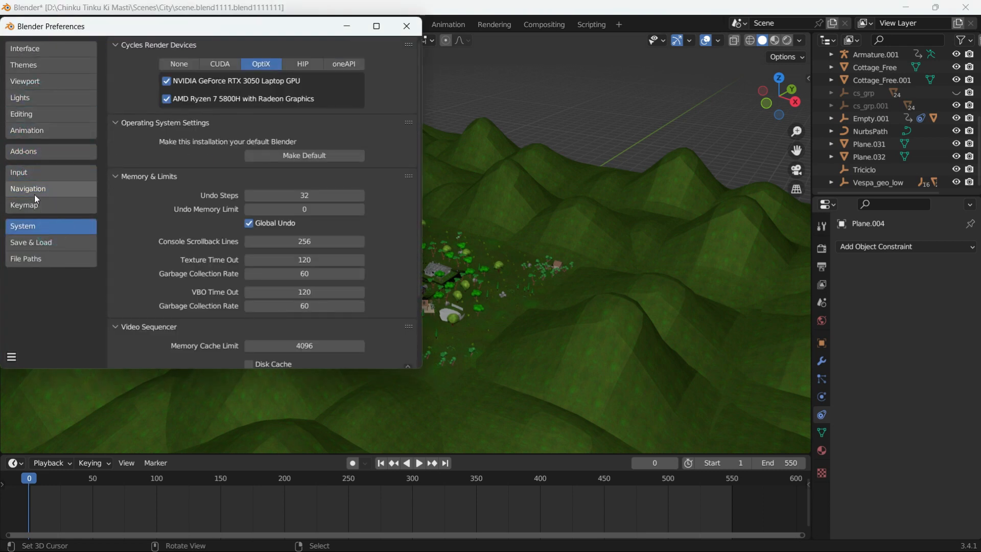
left_click(35, 193)
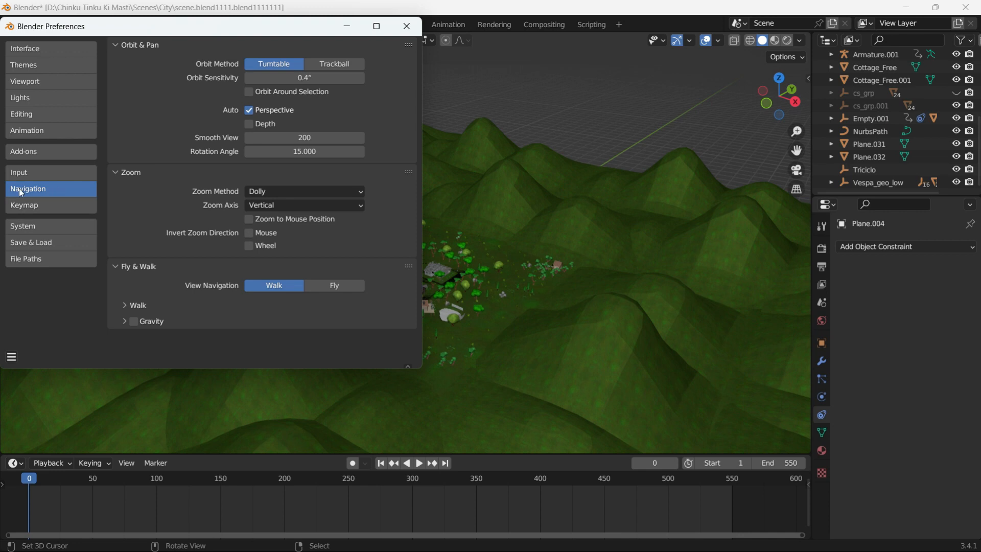
left_click(248, 124)
left_click(408, 25)
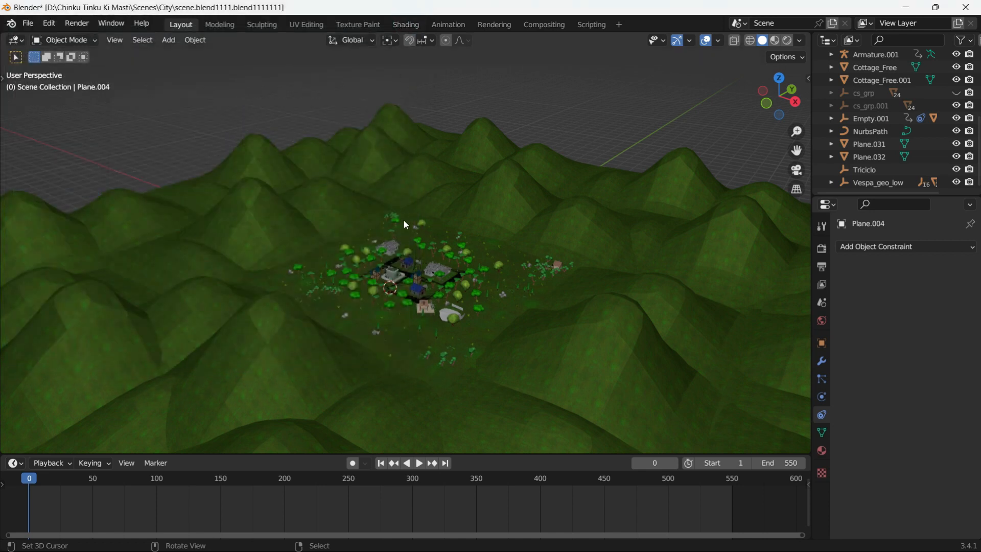
Step: Test the viewport navigation by inspecting the blue-roofed house up close and the village from several sides
scroll(404, 219, "up", 15)
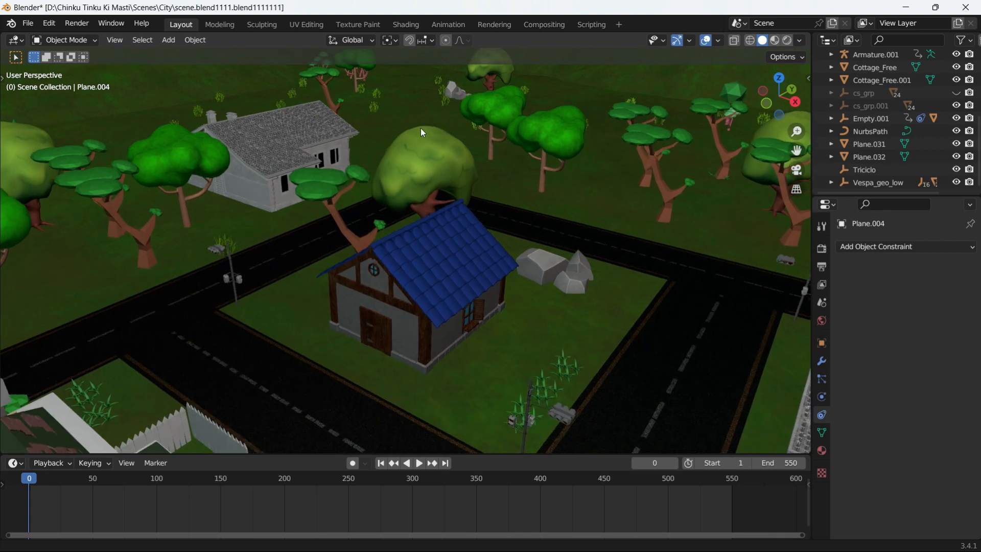
scroll(419, 150, "up", 10)
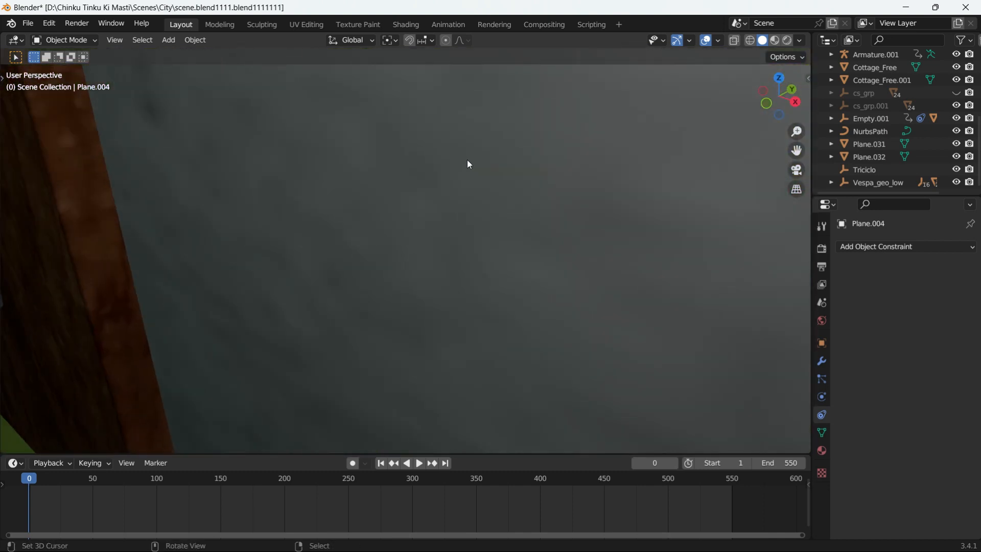
scroll(467, 160, "up", 8)
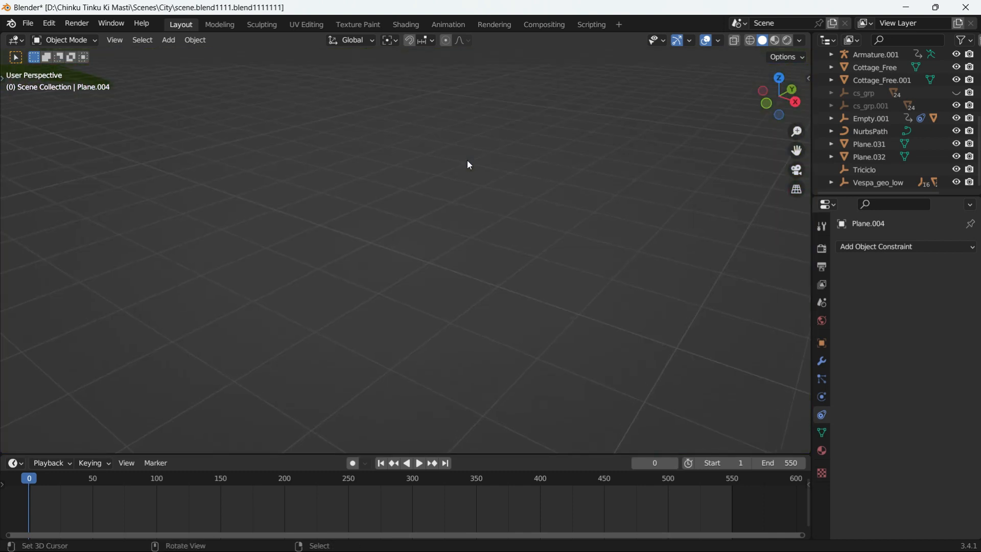
scroll(466, 162, "down", 8)
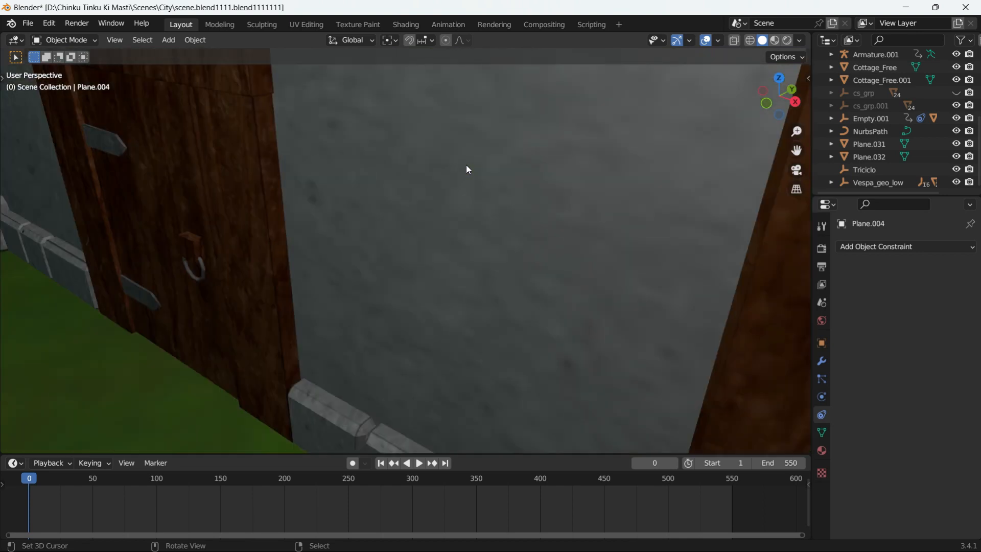
scroll(466, 166, "down", 20)
middle_click_drag(434, 176, 595, 223)
scroll(485, 287, "up", 8)
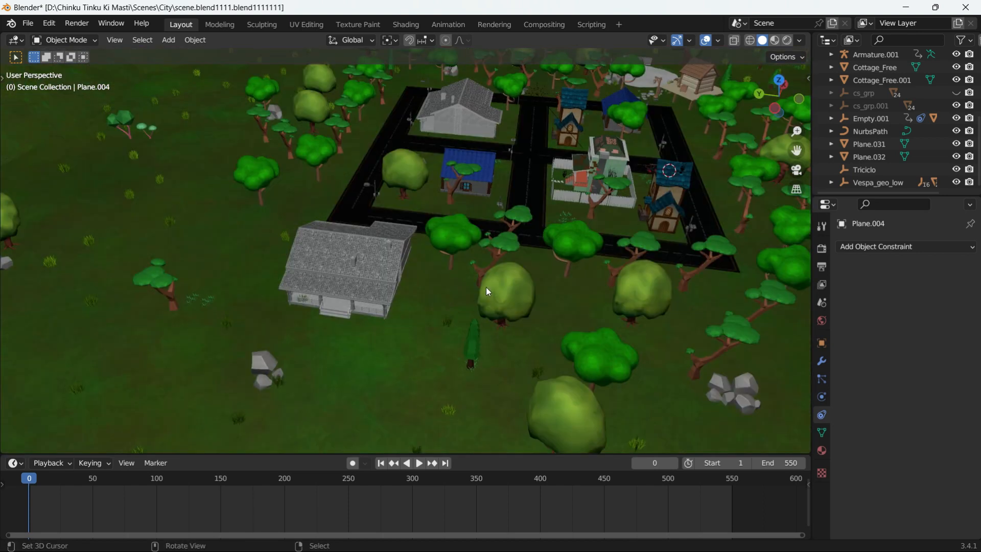
scroll(486, 287, "down", 6)
middle_click_drag(514, 272, 489, 284)
scroll(428, 382, "up", 8)
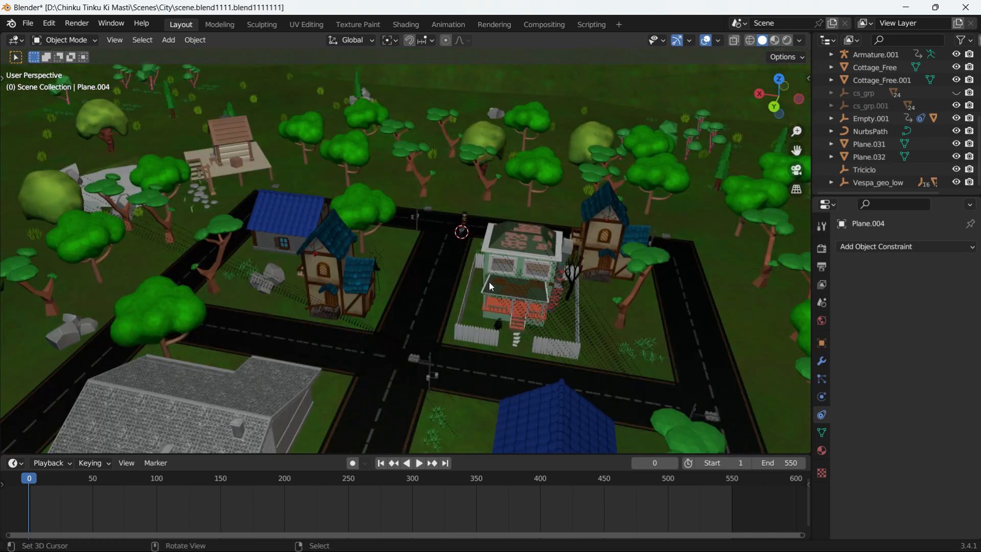
Step: Zoom to the region with the character in the yellow shirt and the motorcycle, and examine both on the road
scroll(489, 281, "down", 4)
middle_click_drag(394, 280, 511, 262)
scroll(363, 259, "up", 6)
middle_click_drag(258, 277, 511, 323, "shift")
scroll(511, 323, "up", 3)
key("shift+b")
left_click_drag(299, 273, 329, 293)
scroll(488, 302, "down", 7)
middle_click_drag(542, 328, 500, 311)
scroll(500, 311, "up", 4)
middle_click_drag(579, 286, 495, 298, "shift")
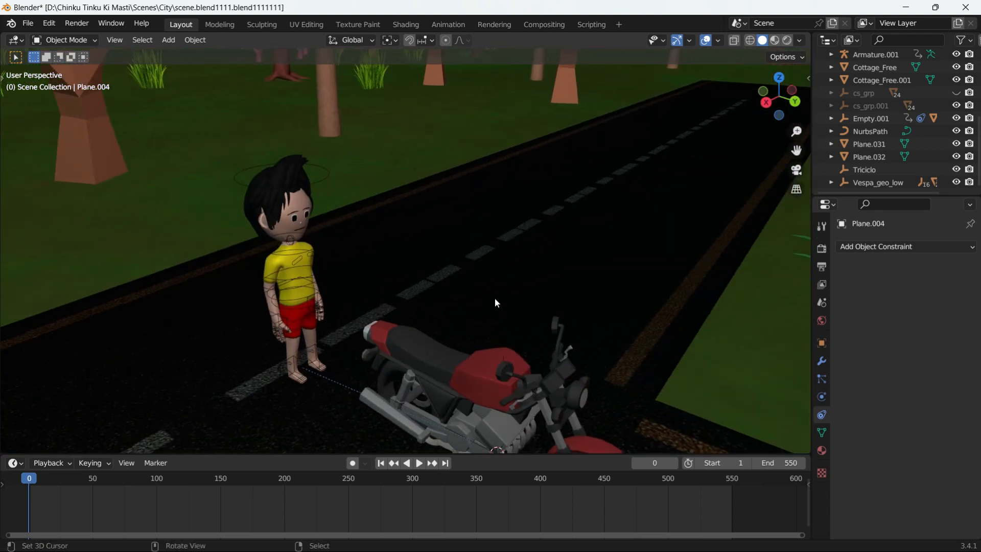
Step: Select the motorcycle's parent, Empty.001, which holds a Follow Path constraint
middle_click_drag(284, 255, 228, 244)
scroll(228, 244, "down", 3)
middle_click_drag(293, 383, 434, 355)
scroll(544, 361, "up", 3)
middle_click_drag(544, 361, 253, 447, "shift")
right_click(566, 316)
Step: Examine the fenced green house and the neighbouring buildings along the crossroads
scroll(566, 316, "down", 5)
scroll(255, 447, "down", 5)
middle_click_drag(409, 176, 361, 215)
middle_click_drag(575, 204, 501, 235)
scroll(548, 209, "down", 4)
scroll(491, 179, "up", 4)
middle_click_drag(492, 175, 347, 362, "shift")
scroll(347, 362, "up", 6)
middle_click_drag(362, 327, 444, 233, "shift")
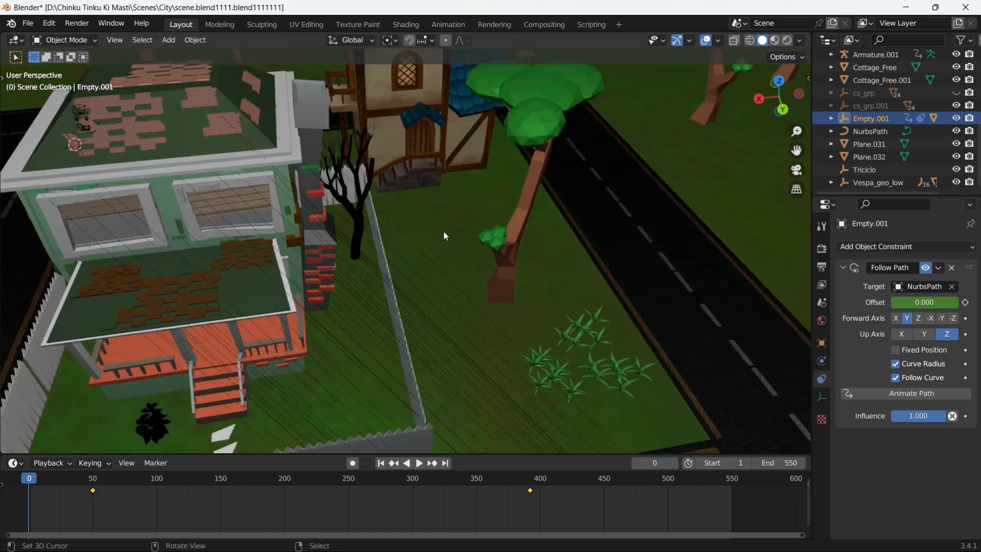
scroll(368, 332, "down", 3)
middle_click_drag(381, 356, 511, 287, "shift")
scroll(354, 310, "down", 4)
scroll(519, 281, "up", 2)
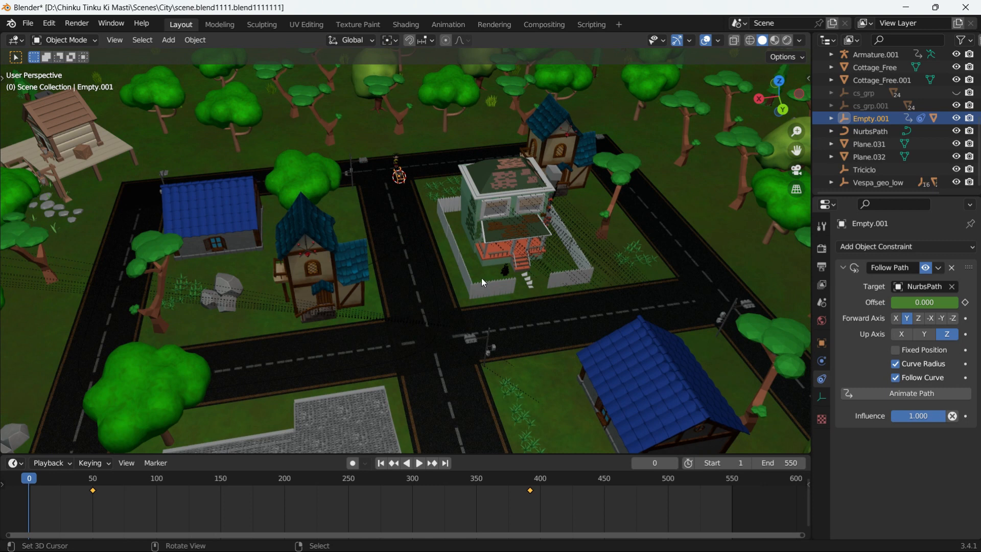
Step: Hide the viewport overlays and inspect the character beside the motorcycle up close
scroll(455, 208, "up", 5)
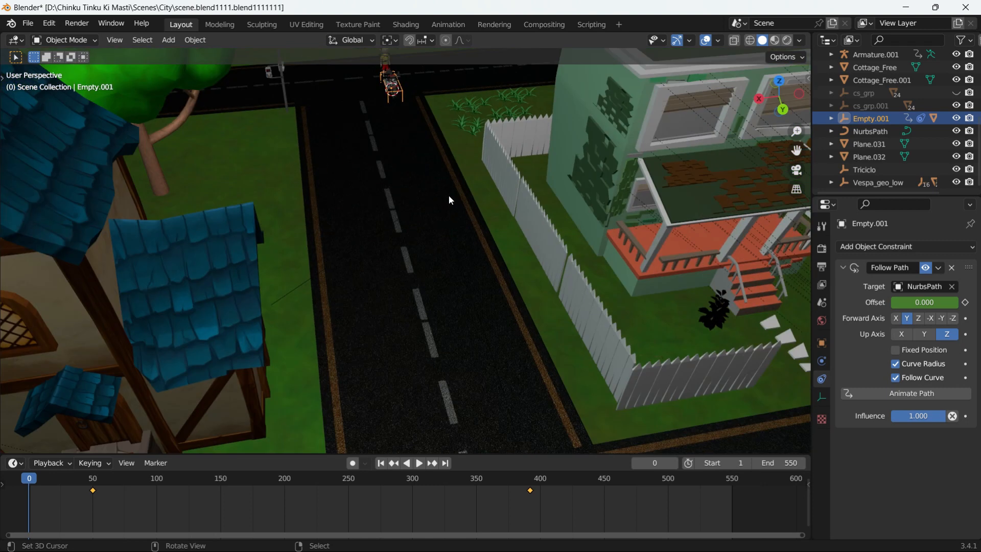
middle_click_drag(453, 173, 445, 336, "shift")
scroll(446, 335, "up", 5)
middle_click_drag(476, 276, 519, 318, "shift")
scroll(508, 343, "up", 3)
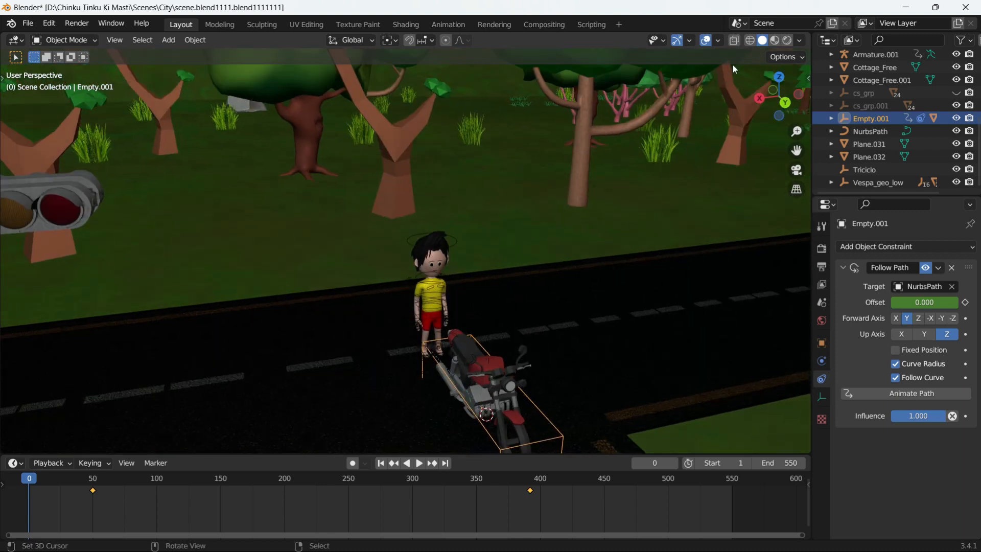
left_click(705, 41)
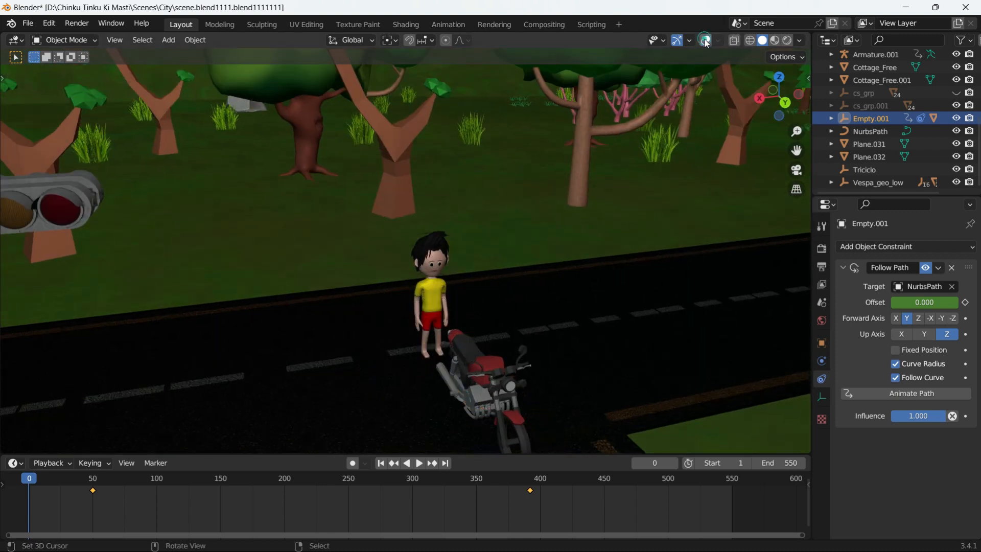
scroll(482, 298, "up", 6)
middle_click_drag(455, 238, 342, 142, "shift")
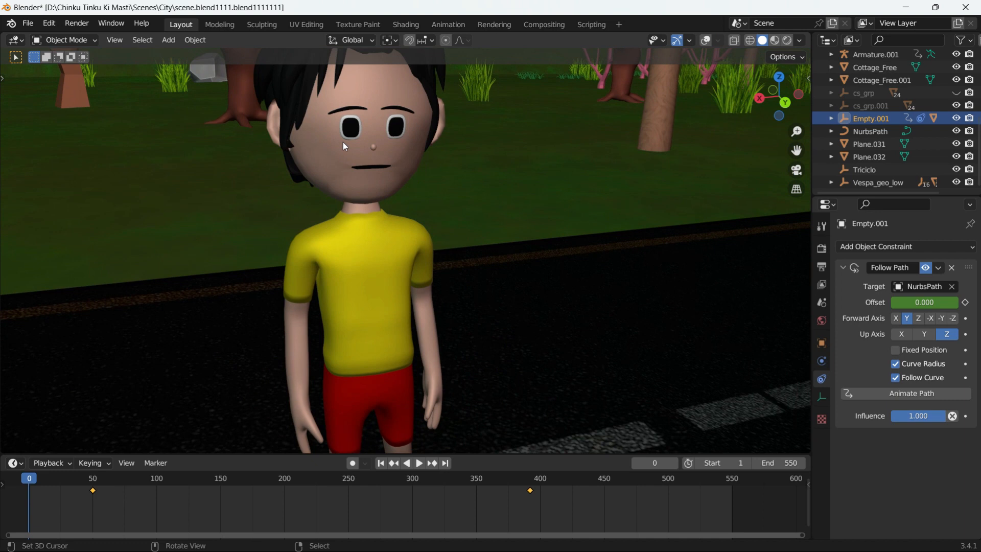
Step: Examine the character and motorcycle from several angles without overlays, and turn the viewport overlays back on
scroll(342, 142, "down", 7)
middle_click_drag(500, 223, 568, 210, "shift")
scroll(427, 219, "up", 6)
scroll(583, 214, "down", 5)
scroll(587, 215, "up", 4)
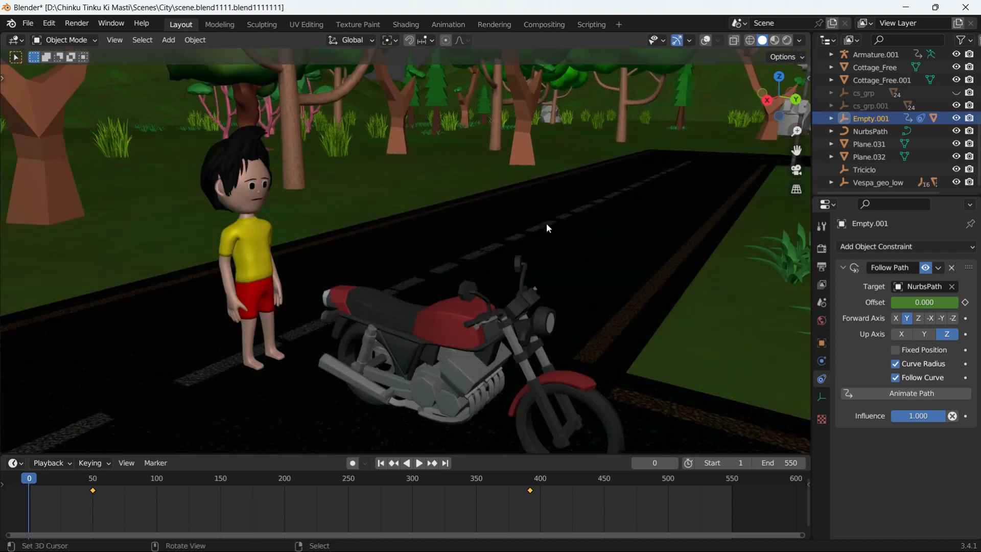
middle_click_drag(521, 128, 532, 161)
scroll(532, 161, "down", 5)
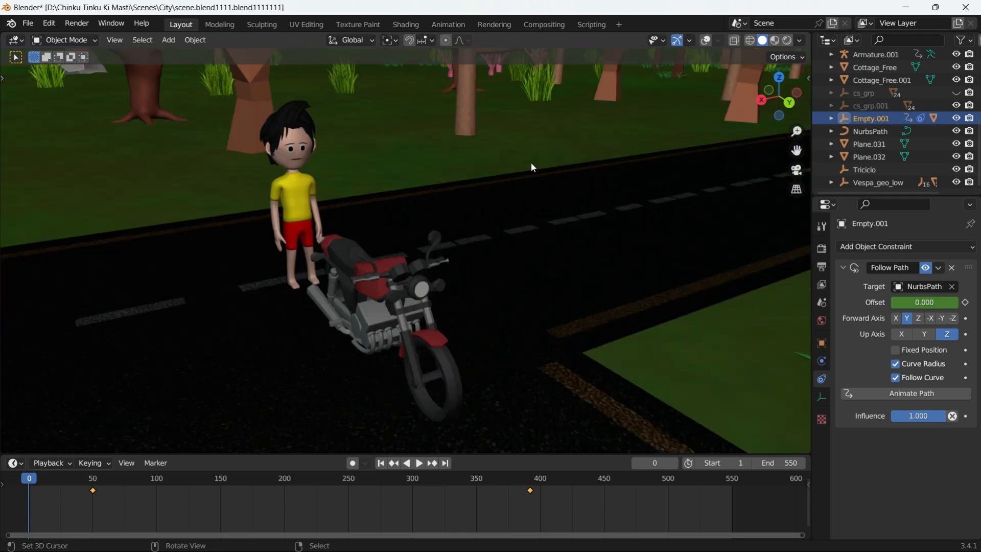
middle_click_drag(578, 127, 556, 196, "shift")
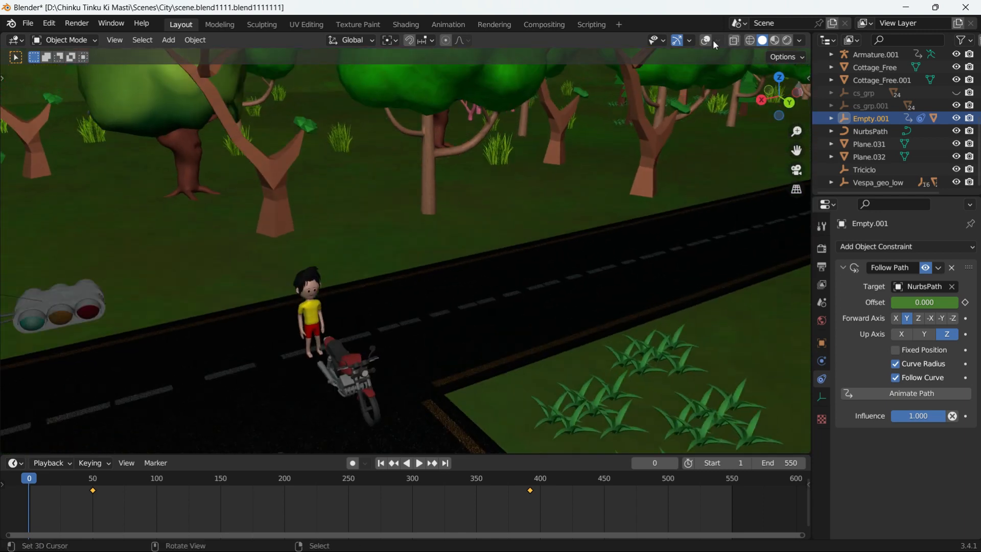
left_click(709, 41)
Step: Select the motorcycle's empty again with overlays shown and look over the houses, roads and trees of the village
middle_click_drag(337, 286, 444, 302)
scroll(353, 267, "up", 3)
right_click(324, 291)
scroll(381, 288, "up", 2)
scroll(382, 287, "down", 1)
right_click(577, 312)
scroll(578, 286, "down", 2)
scroll(443, 303, "down", 4)
middle_click_drag(533, 263, 453, 273)
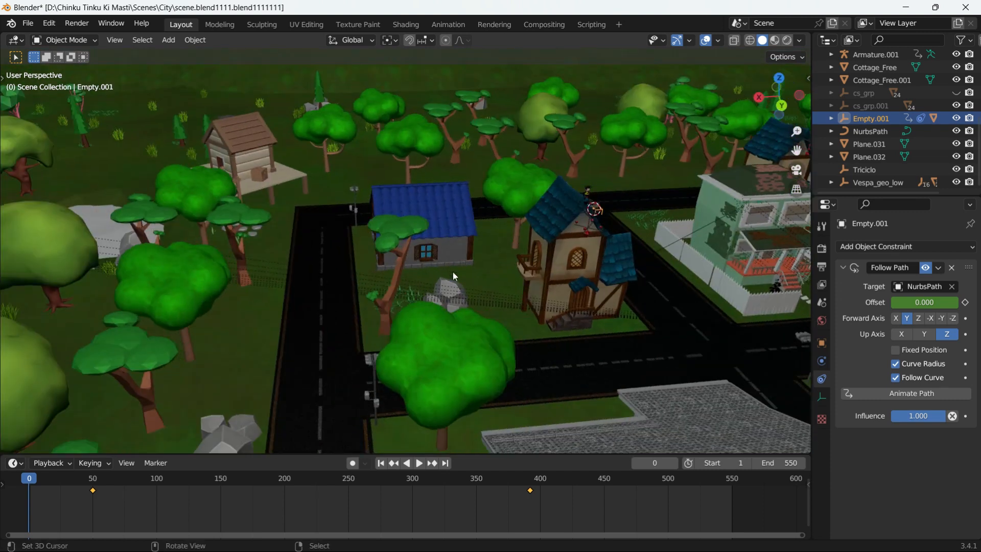
scroll(565, 236, "down", 3)
middle_click_drag(565, 236, 608, 236)
scroll(602, 241, "down", 2)
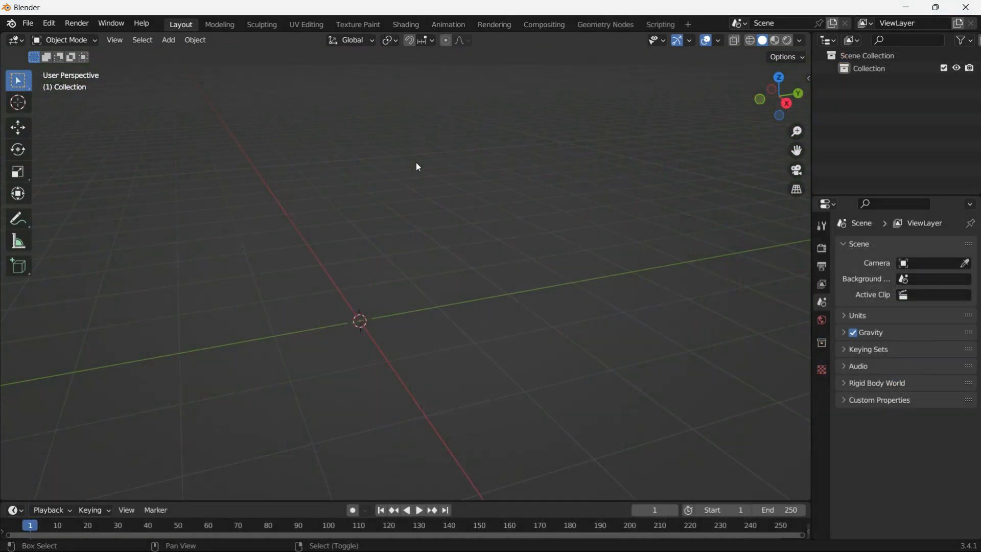
Step: Search the add-ons for EXTRA, enable the Add Mesh: Extra Objects add-on, and close the preferences
key("shift+a")
mouse_move(418, 164)
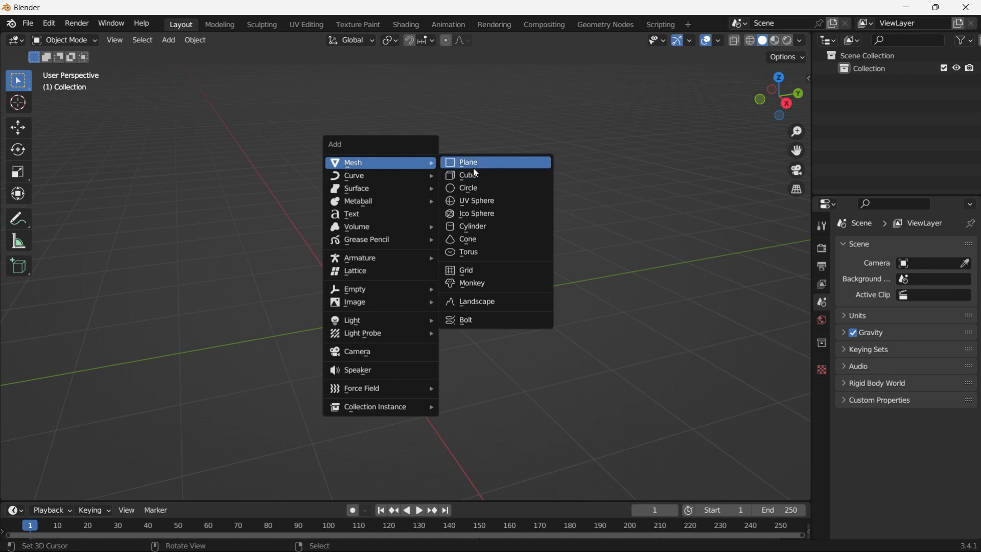
left_click(47, 24)
left_click(78, 205)
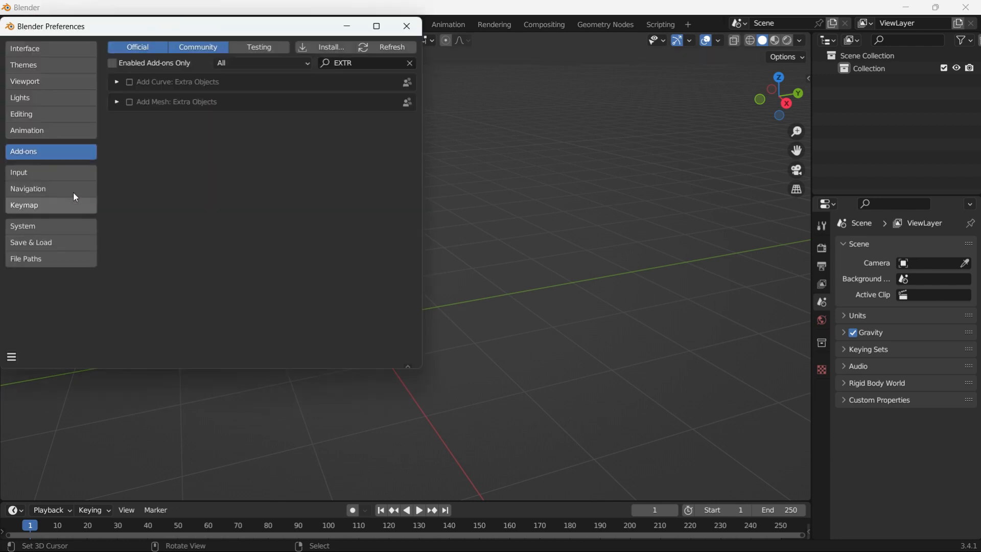
left_click(410, 63)
left_click(381, 63)
type("EXTRA")
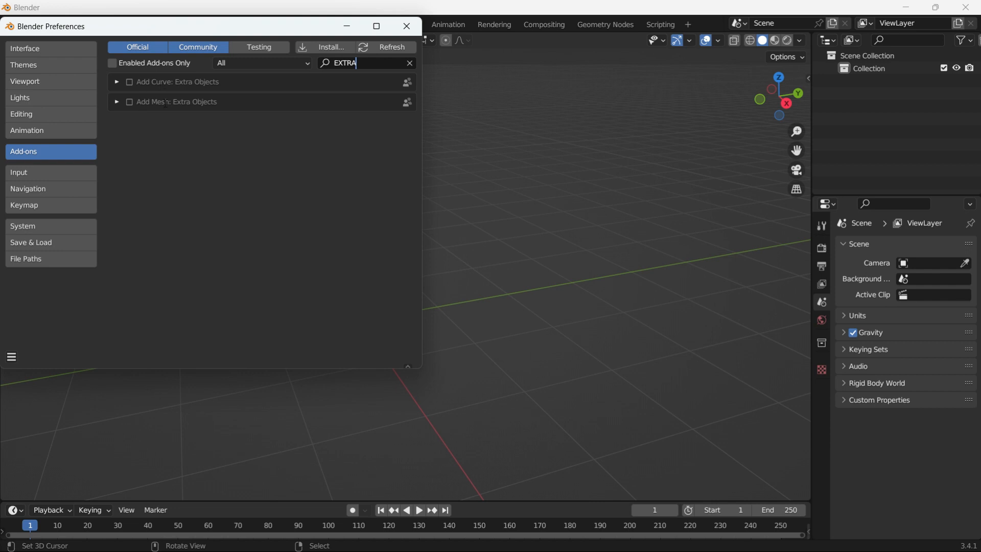
left_click(129, 104)
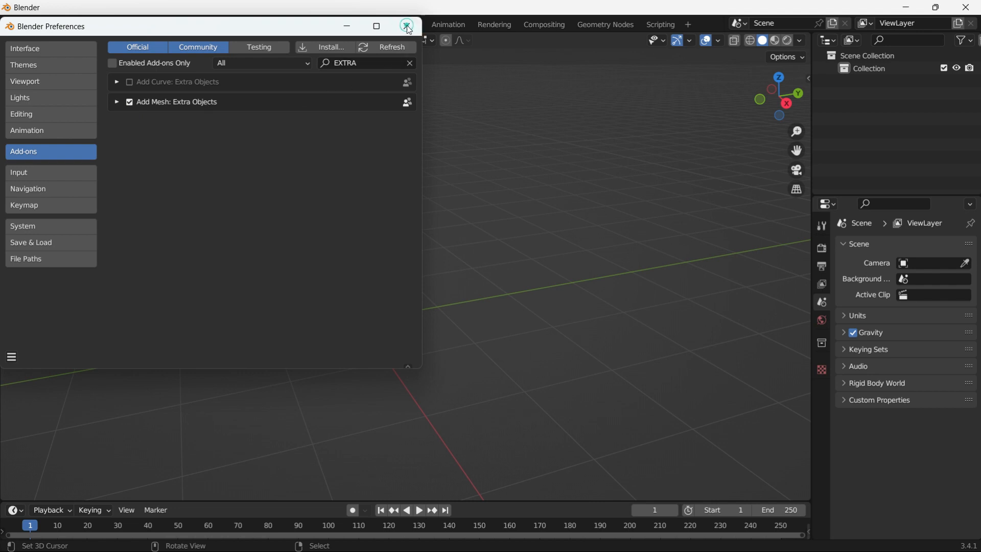
left_click(406, 26)
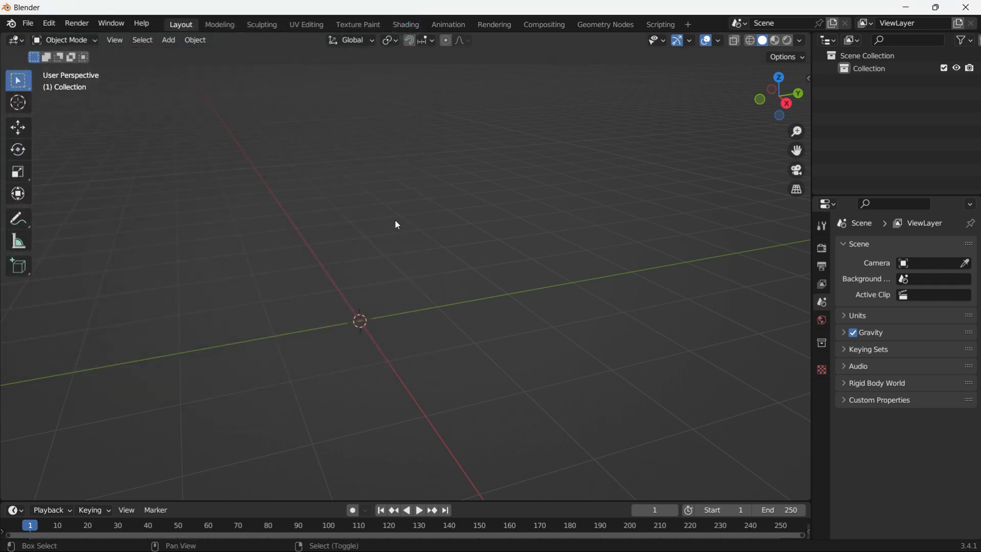
Step: Add a Diamond mesh from the extra objects as a trial and delete it from the scene
key("shift+a")
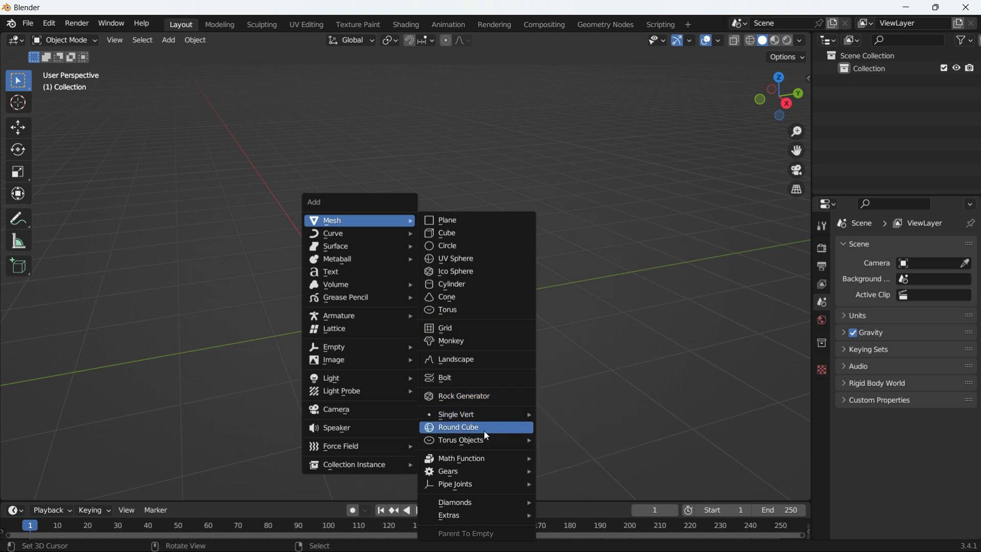
mouse_move(484, 458)
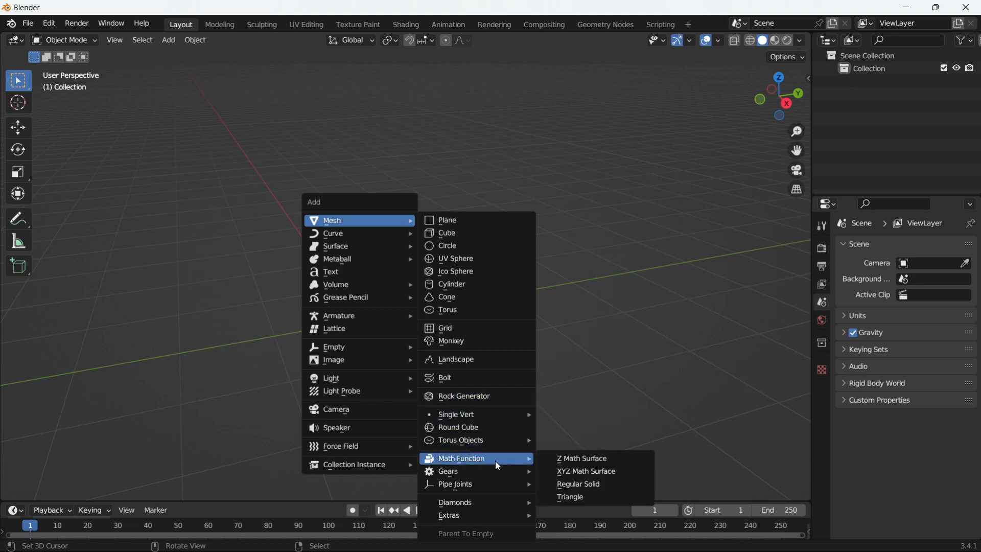
mouse_move(459, 509)
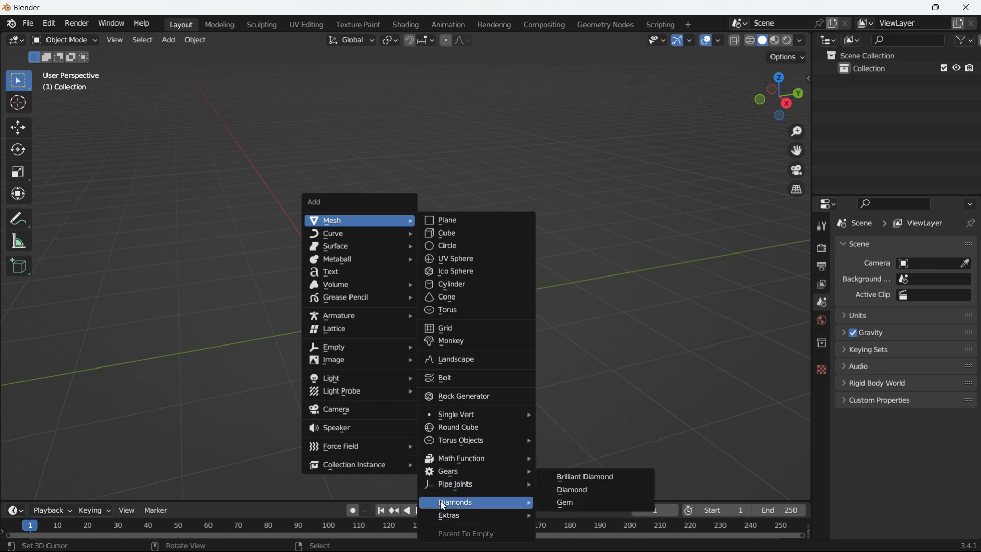
left_click(563, 491)
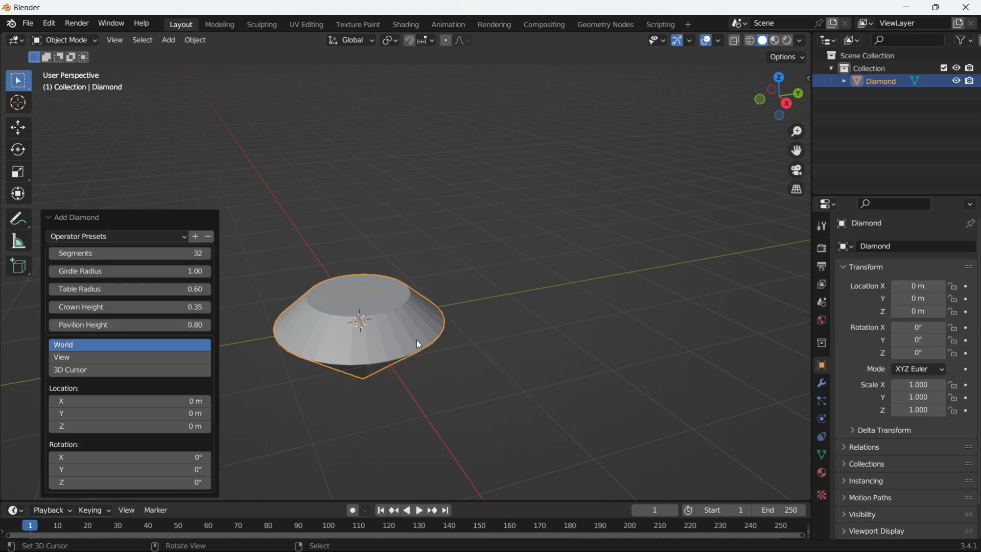
middle_click_drag(415, 343, 613, 343)
scroll(447, 332, "down", 5)
middle_click_drag(446, 333, 522, 335, "shift")
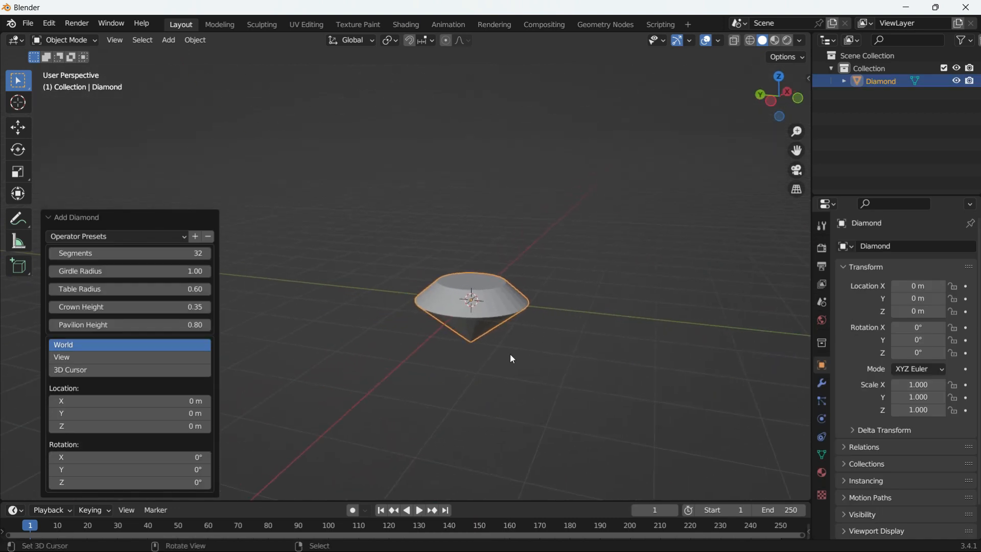
key("x")
left_click(493, 288)
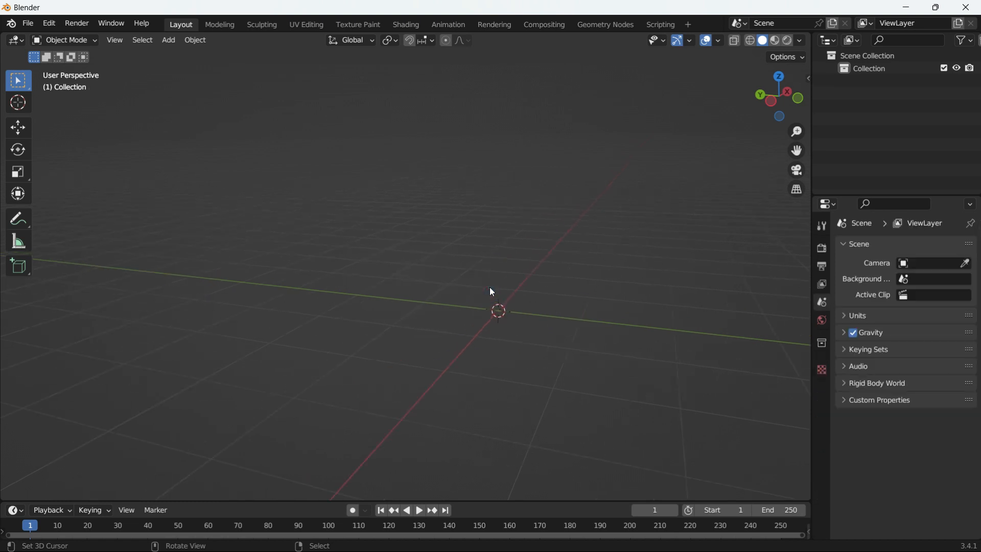
Step: Add a masonry wall with Wall Factory as a trial and delete it from the scene
key("shift+a")
mouse_move(492, 290)
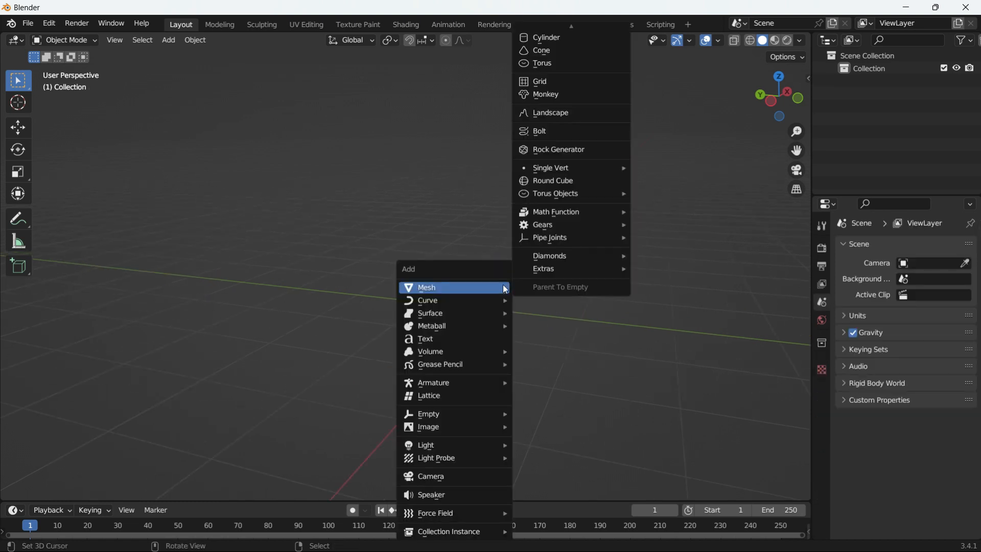
mouse_move(536, 269)
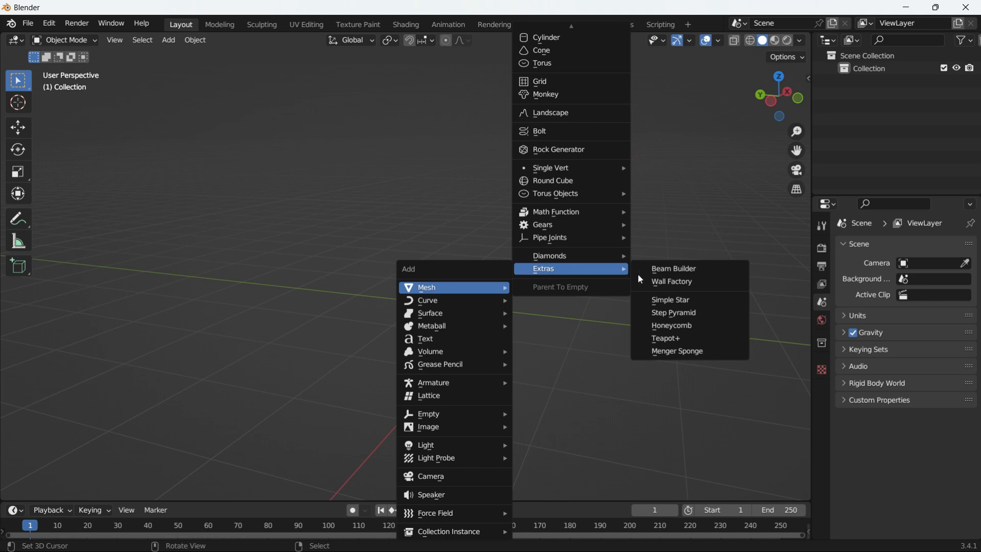
left_click(659, 281)
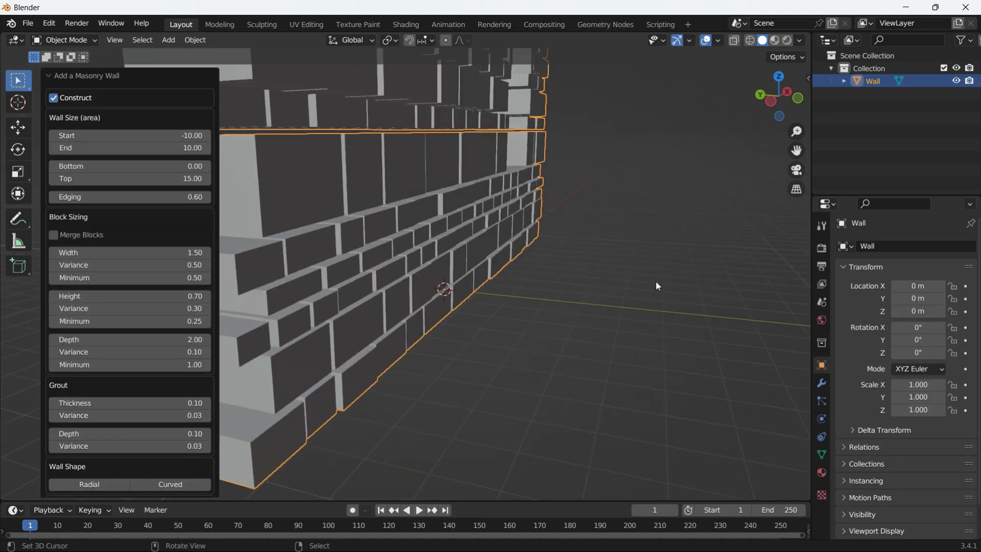
scroll(658, 286, "down", 3)
middle_click_drag(657, 286, 505, 380)
scroll(522, 359, "down", 2)
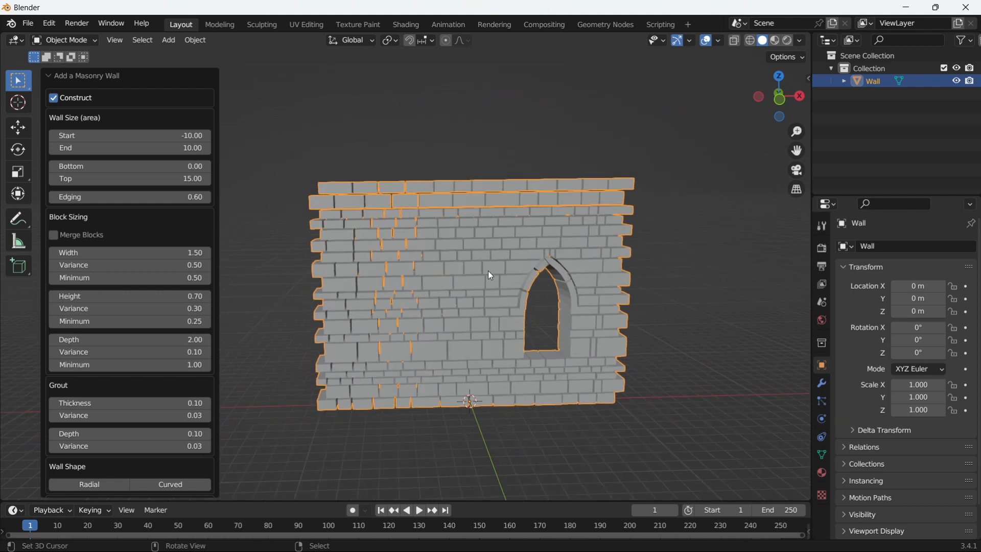
scroll(489, 276, "up", 1)
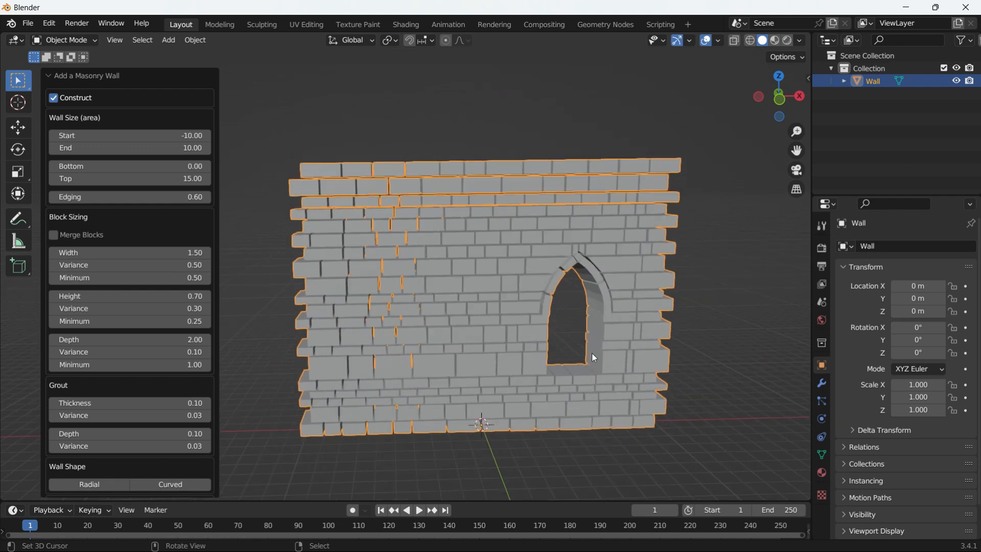
key("x")
left_click(529, 281)
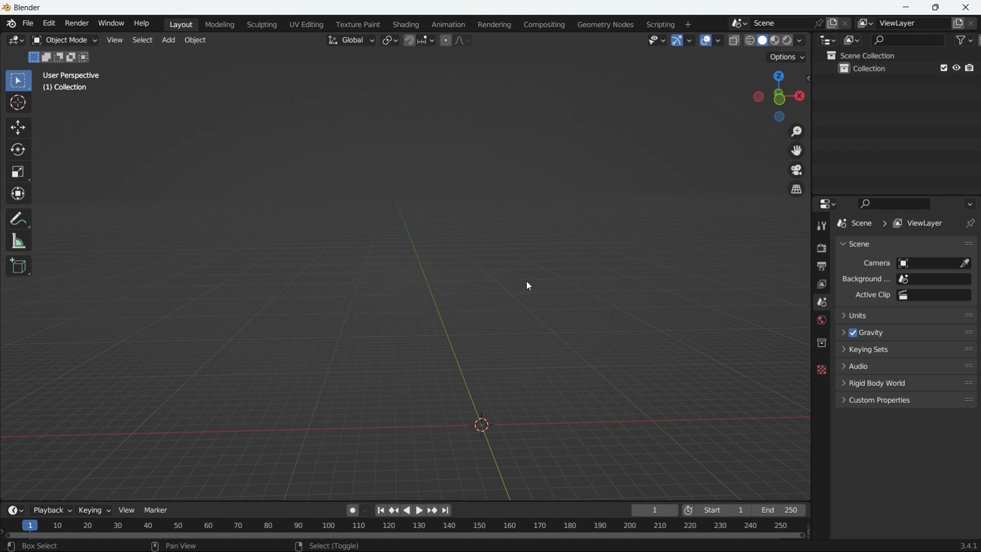
Step: Add a rock mesh with the Rock Generator and bring up its generation settings
key("shift+a")
mouse_move(529, 284)
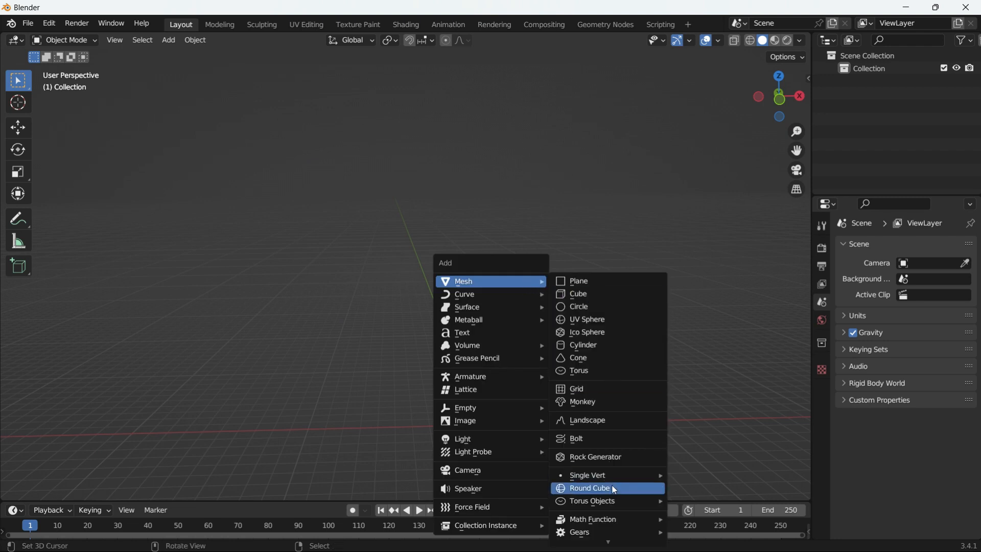
mouse_move(608, 462)
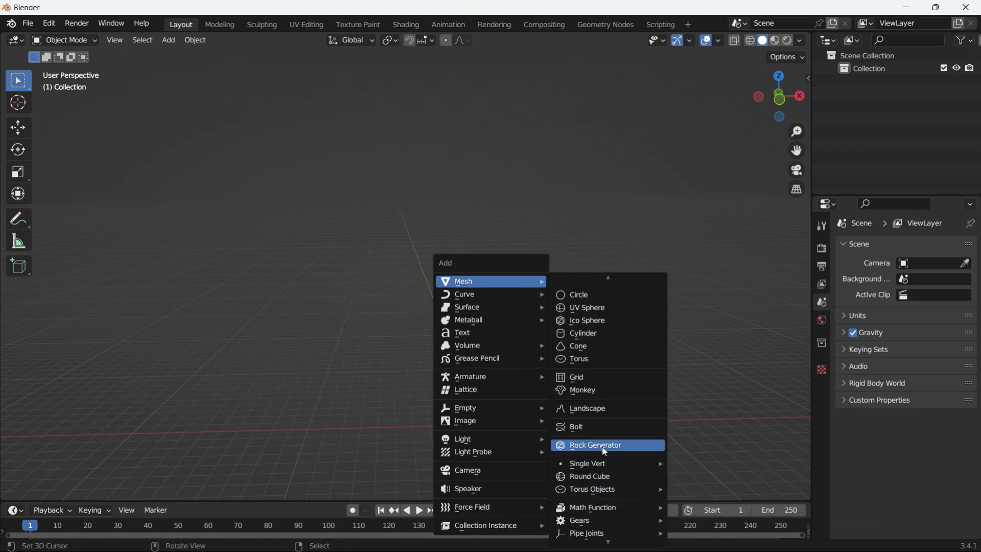
left_click(576, 444)
middle_click_drag(517, 328, 475, 271)
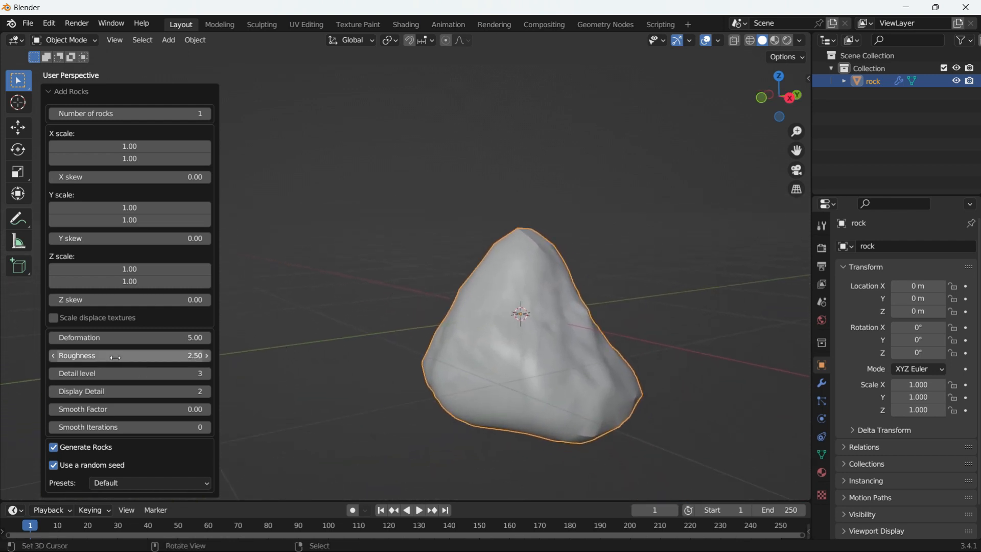
left_click(60, 94)
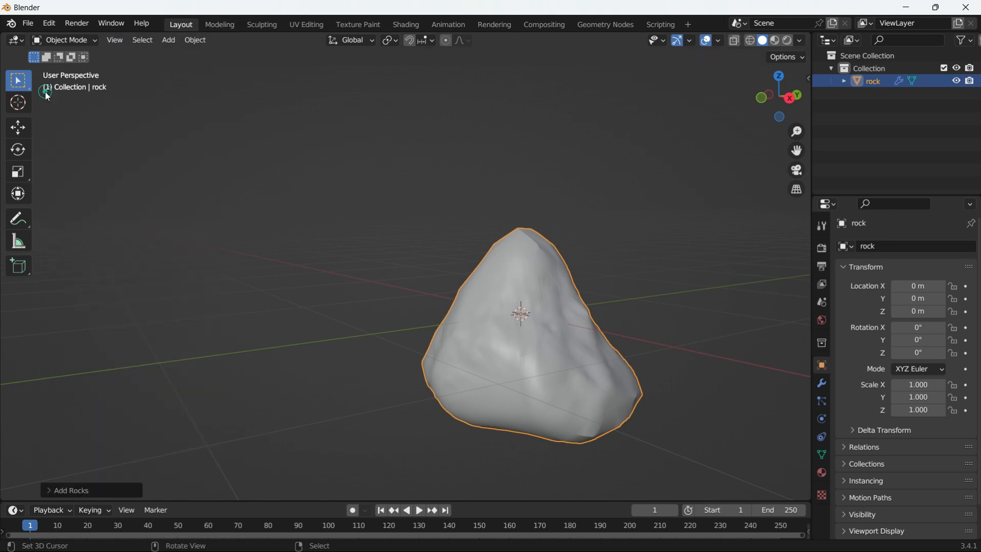
left_click(50, 494)
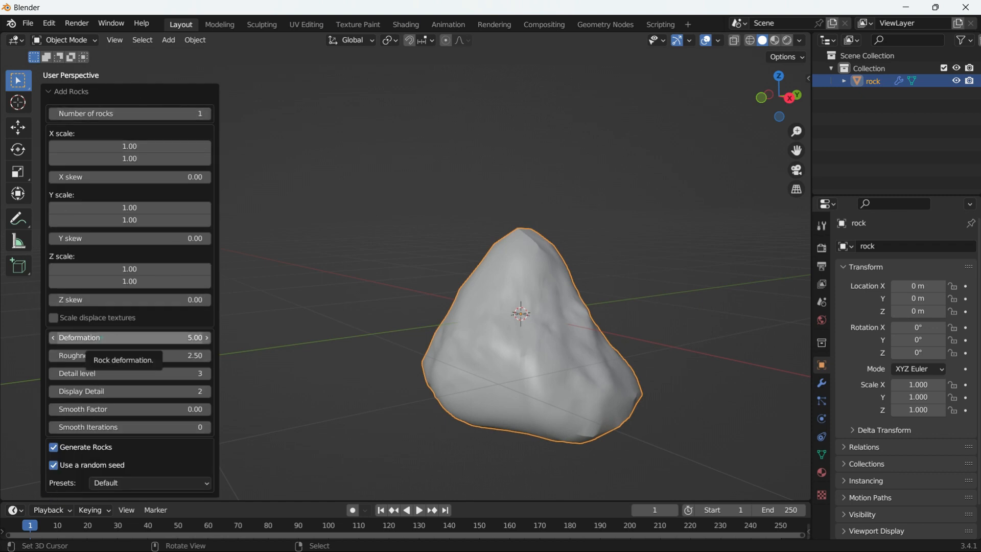
Step: Try a rock Deformation of 6.50, set Detail level to 4 and Deformation to 4.58, and inspect the shape
mouse_move(121, 340)
left_mouse_down()
mouse_move(151, 340)
mouse_move(105, 338)
mouse_move(136, 340)
left_mouse_up()
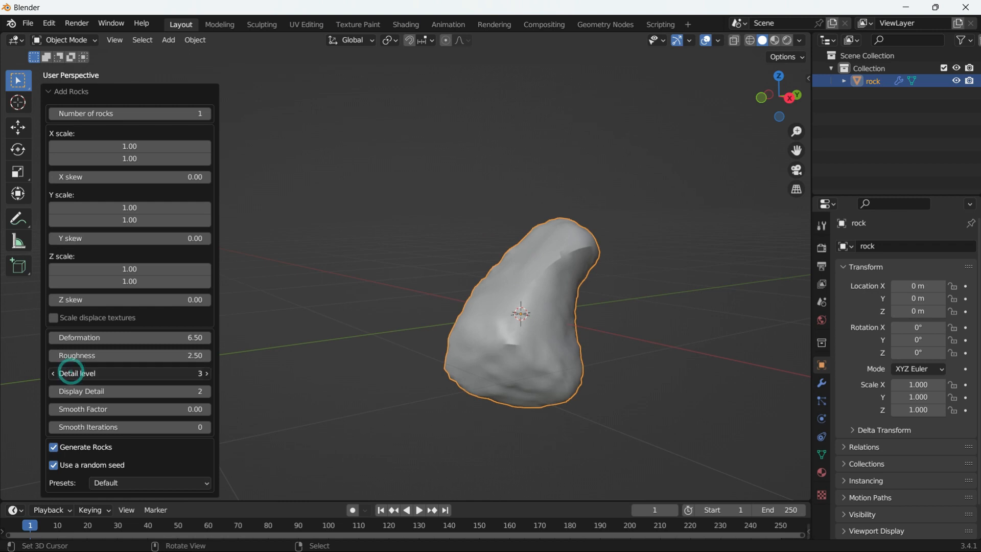
left_click_drag(70, 373, 92, 373)
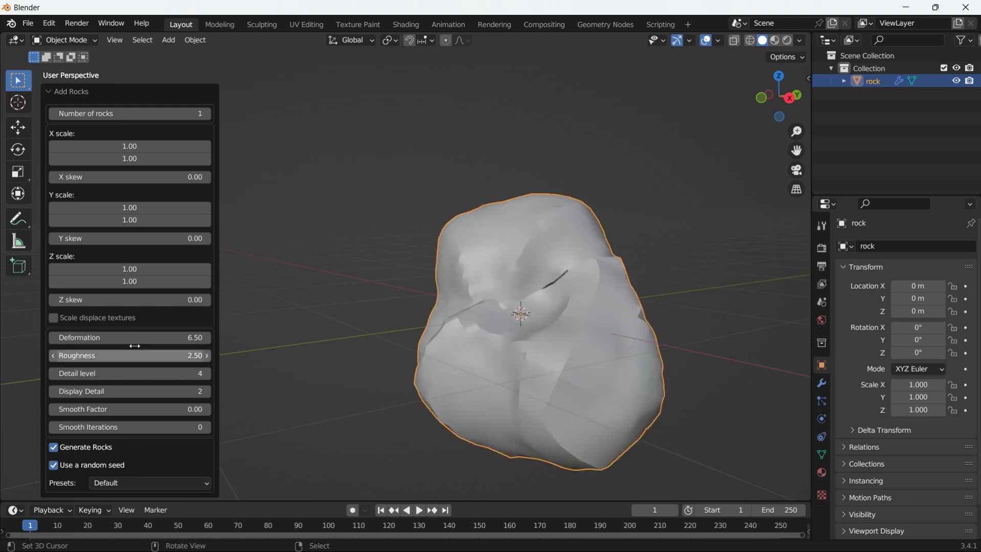
left_click_drag(165, 342, 126, 346)
middle_click_drag(608, 298, 527, 281)
scroll(528, 283, "down", 6)
middle_click_drag(579, 324, 531, 322, "shift")
scroll(463, 307, "up", 5)
scroll(618, 327, "down", 3)
middle_click_drag(627, 326, 510, 303)
scroll(572, 307, "up", 4)
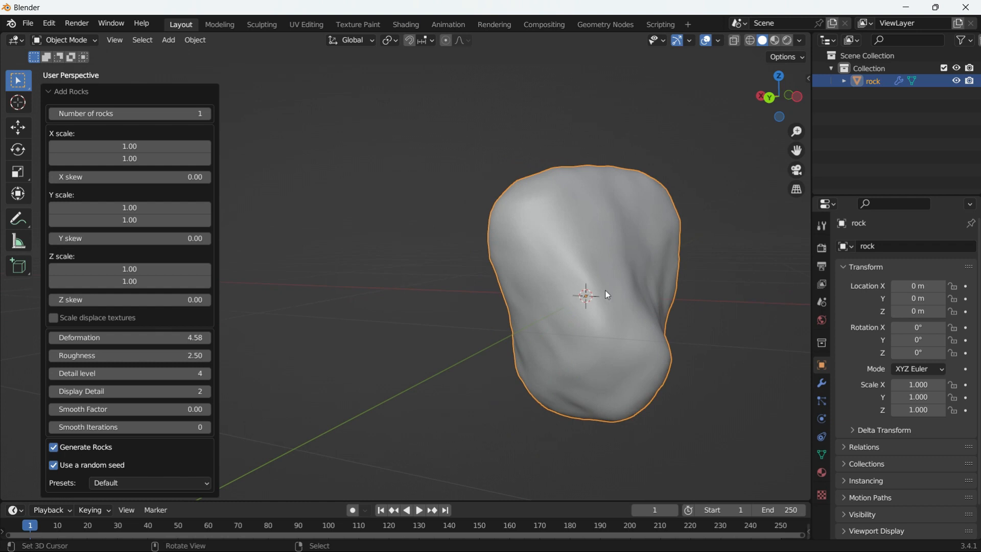
Step: Delete the generated rock from the scene
scroll(608, 296, "down", 4)
key("x")
left_click(536, 288)
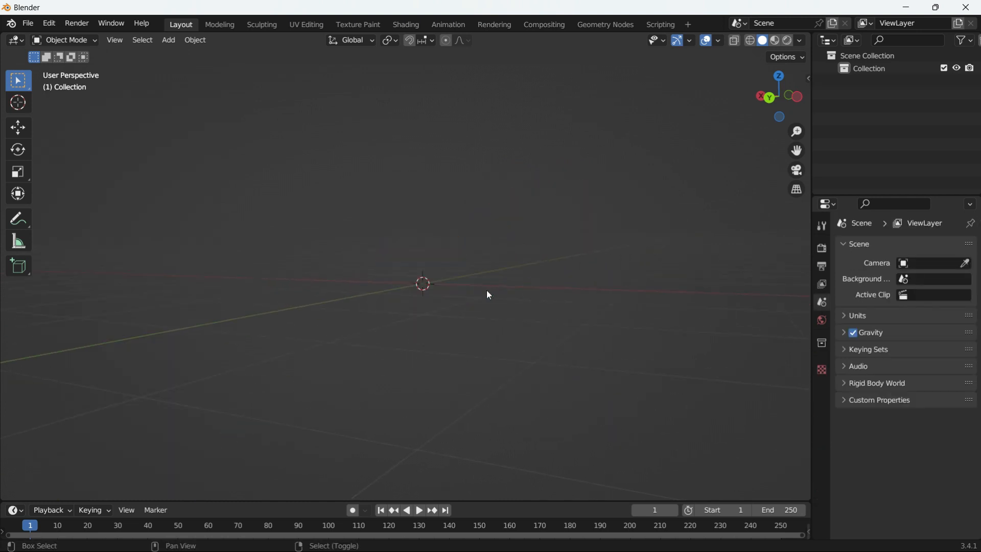
key("shift+a")
mouse_move(440, 292)
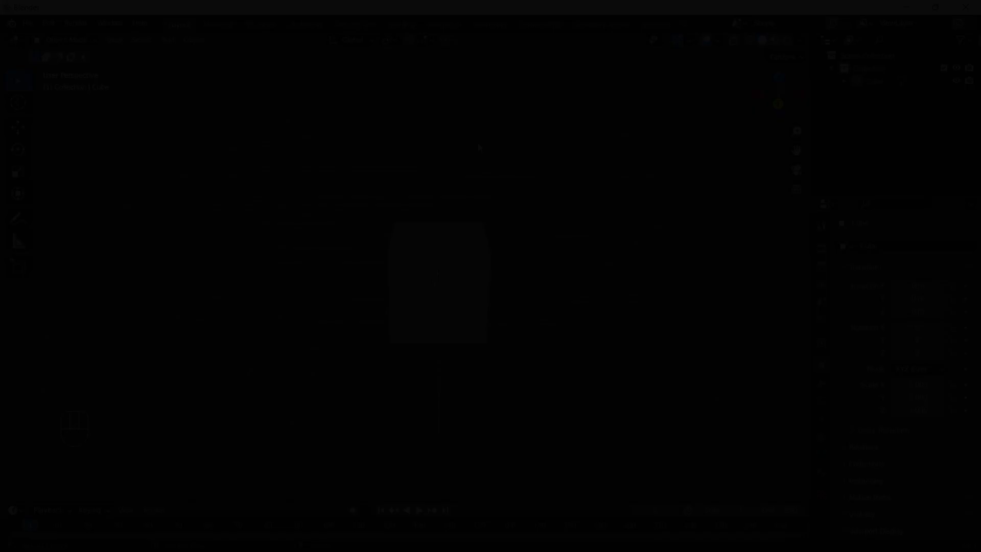
scroll(483, 129, "right", 3, "shift")
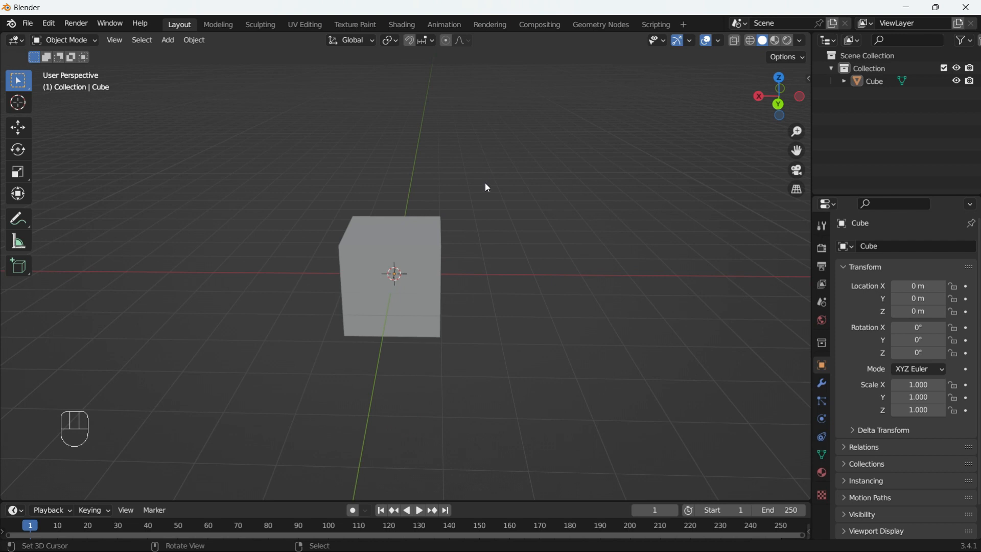
Step: Select the cube and move it freely away from the origin to about X -1.48, Y 1.52, Z 1.98 m
scroll(401, 227, "down", 2)
middle_click_drag(401, 227, 415, 243)
left_click(413, 243)
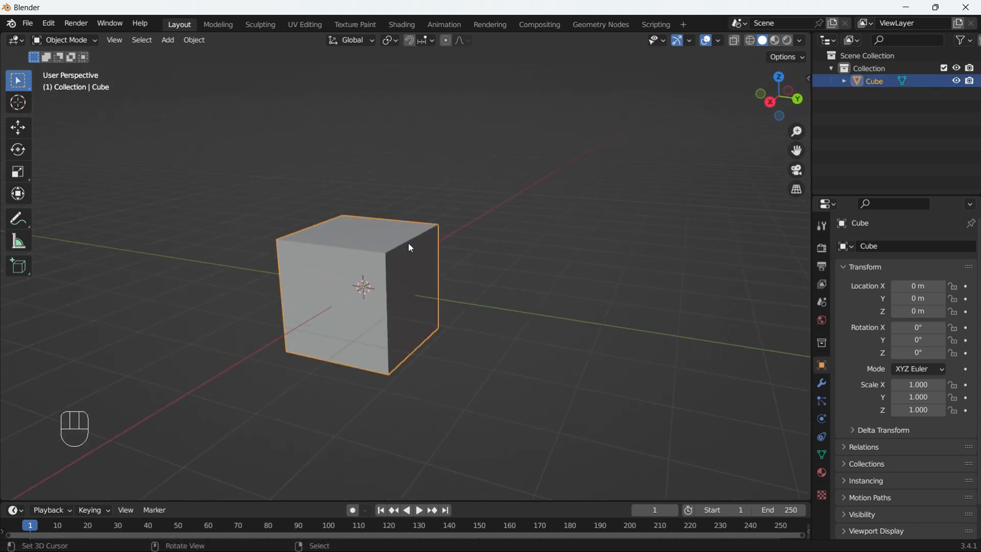
scroll(410, 244, "down", 1)
key("g")
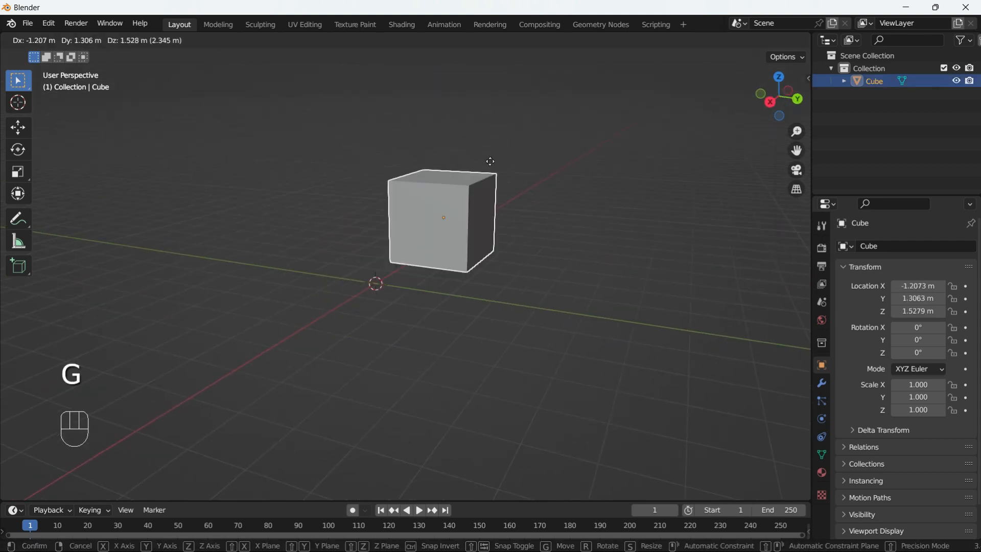
left_click(498, 176)
Step: Move the cube freely two more times, ending at about X 3.14, Y 8.99, Z 2.66 m
middle_click_drag(498, 176, 553, 175)
key("g")
left_click(643, 146)
middle_click_drag(643, 145, 589, 196)
key("g")
left_click(741, 213)
middle_click_drag(741, 213, 525, 231)
scroll(595, 219, "up", 2)
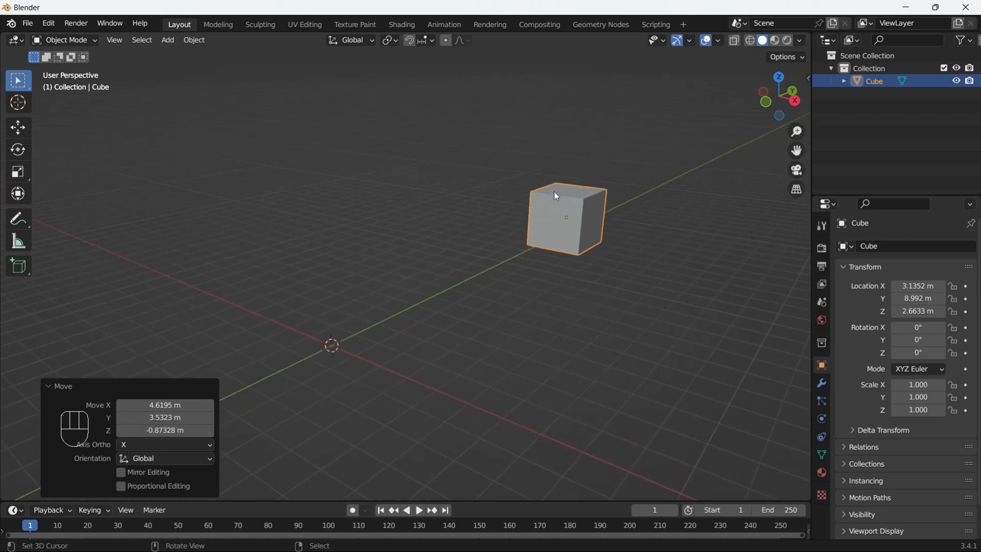
Step: Undo the three cube moves one after another
key("ctrl+z")
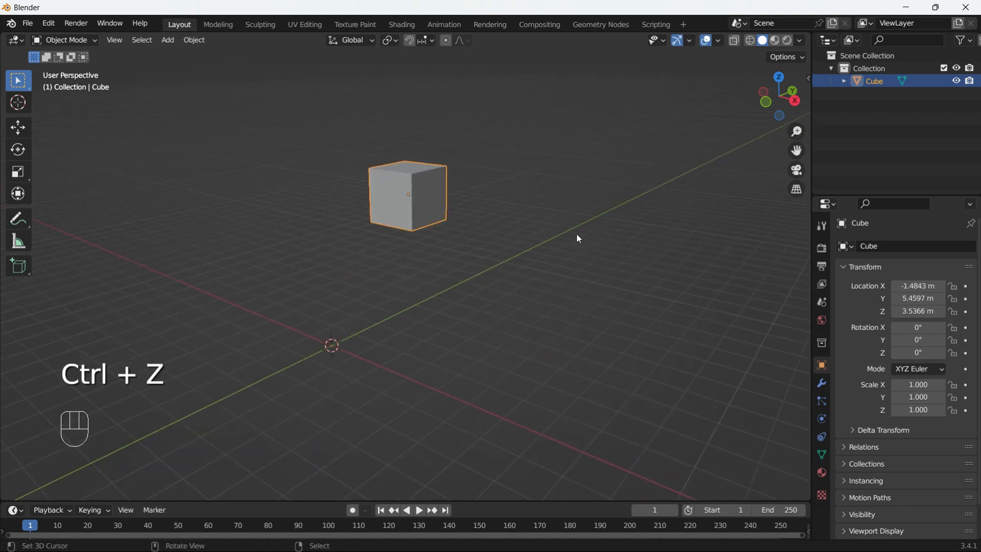
key("ctrl")
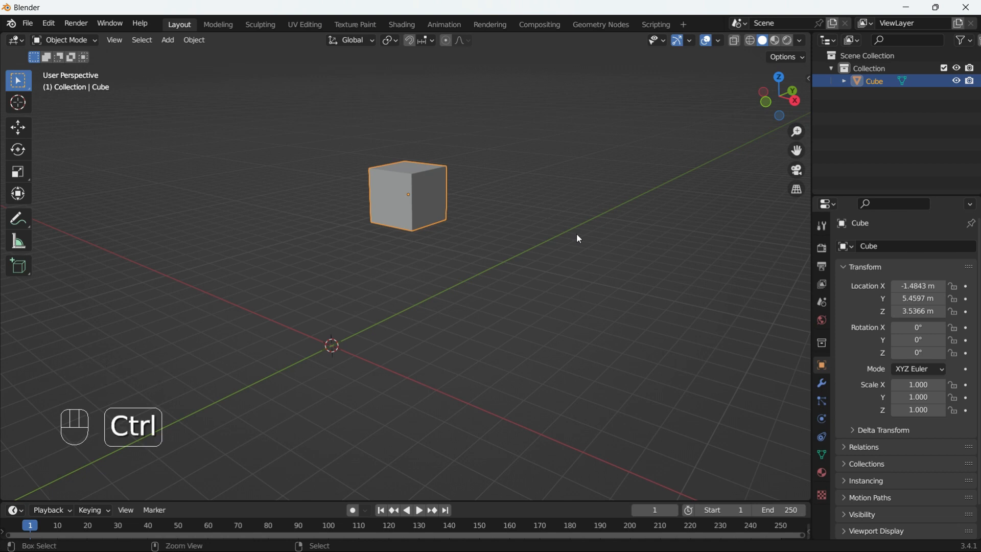
key("ctrl+z")
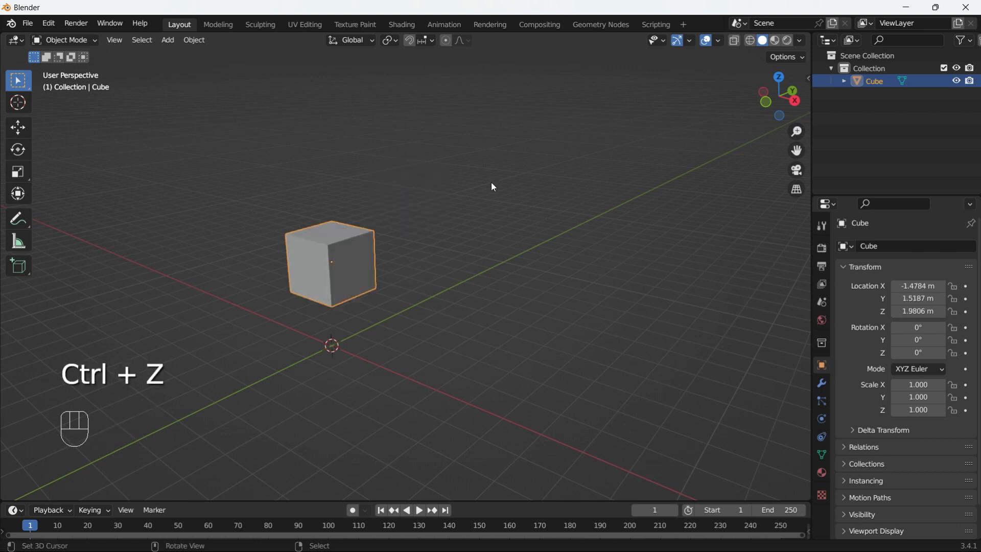
key("ctrl+z")
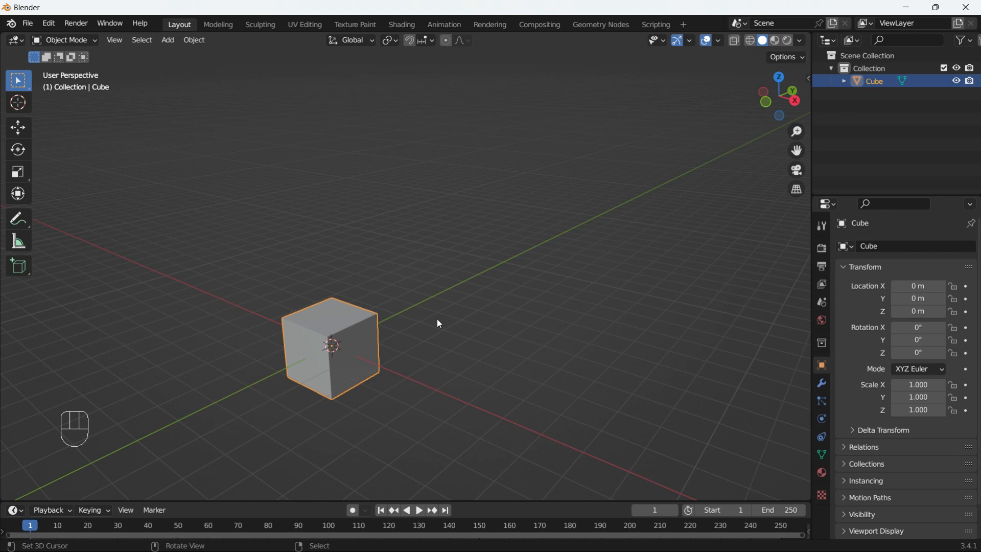
Step: Redo the first two undone cube moves and delete the cube from the scene
key("ctrl+shift+z")
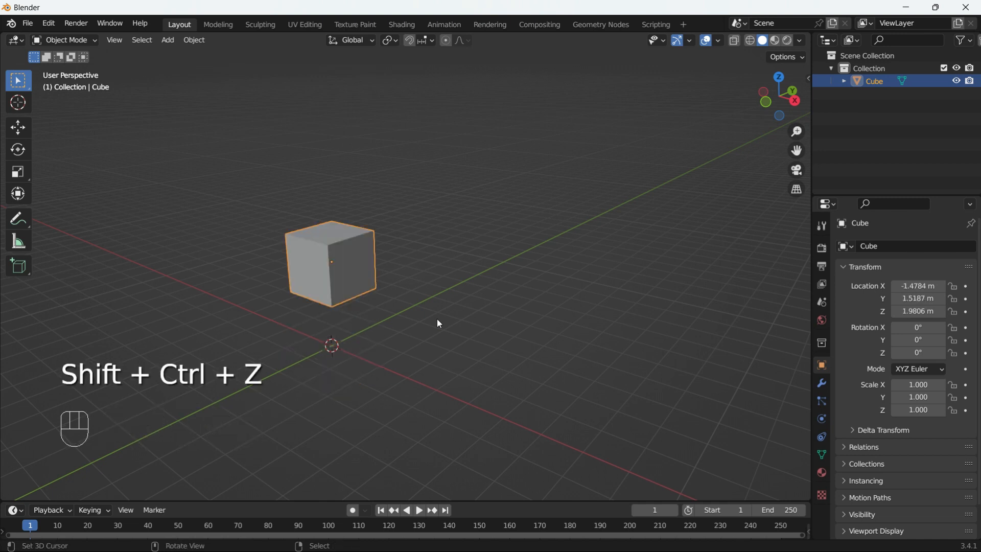
key("ctrl+shift+z")
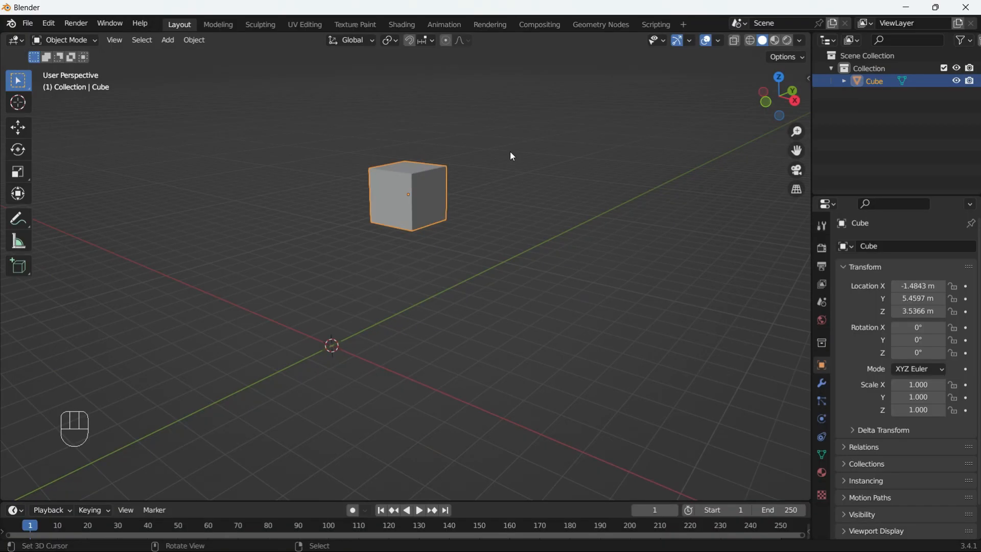
middle_click_drag(510, 151, 500, 262)
key("x")
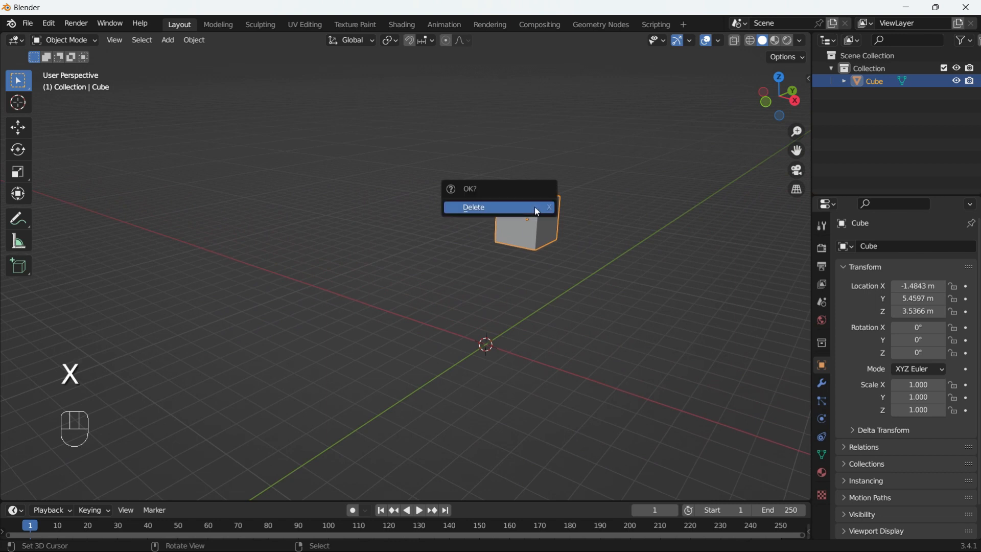
left_click(534, 207)
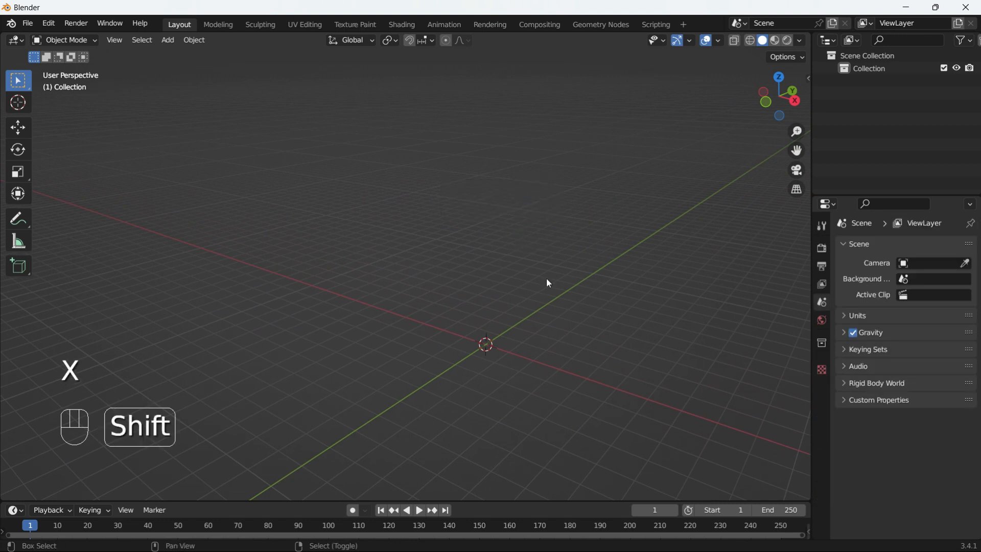
Step: Add a new 2 m cube at the world origin
key("shift+a")
mouse_move(548, 280)
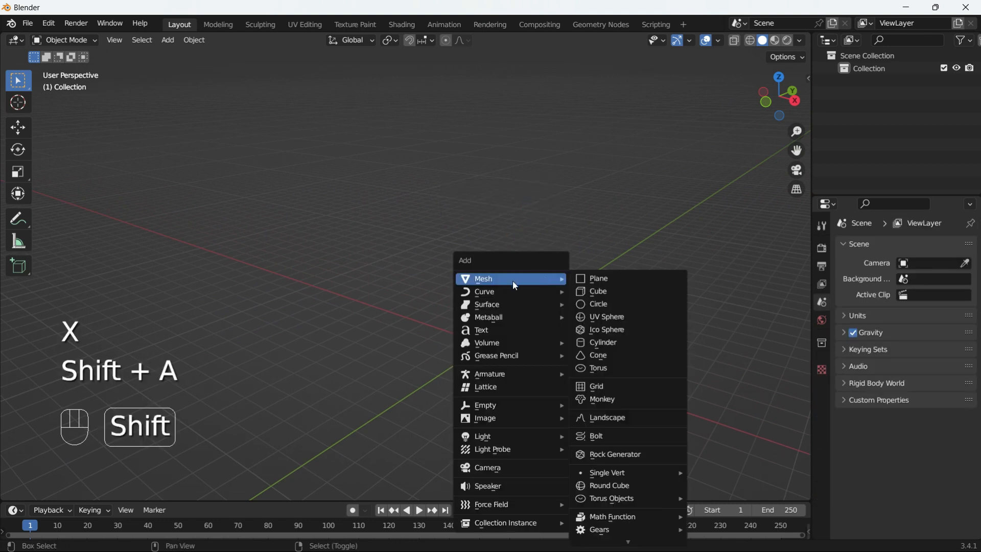
left_click(606, 292)
middle_click_drag(611, 307, 428, 210, "shift")
scroll(368, 214, "up", 3)
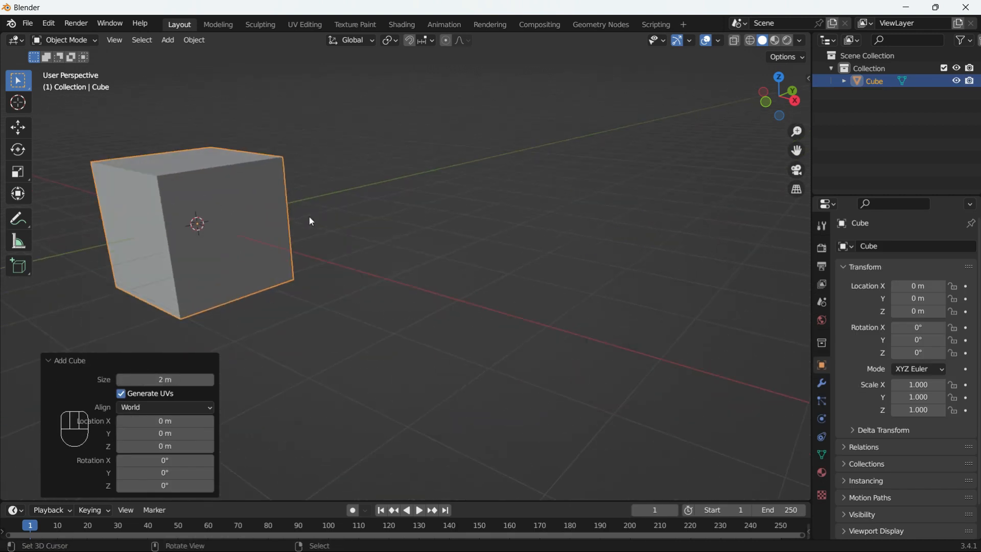
Step: Switch the cube to Edit Mode with face selection and select its face on the +X side
middle_click_drag(278, 194, 471, 273)
key("Tab")
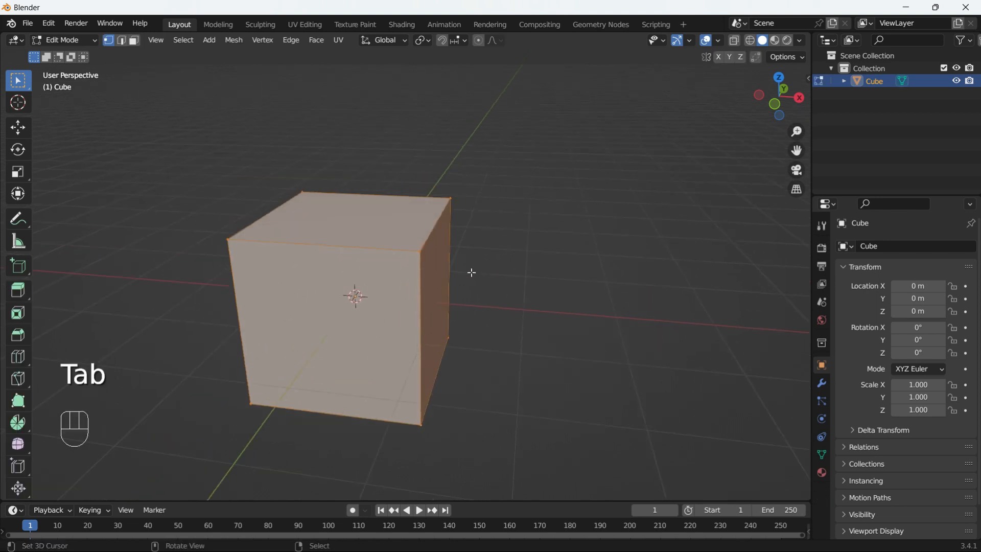
left_click(134, 40)
left_click(441, 304)
Step: Extrude the selected +X face about 0.94 m and move the new end face freely a little upward
middle_click_drag(440, 304, 541, 296)
key("e")
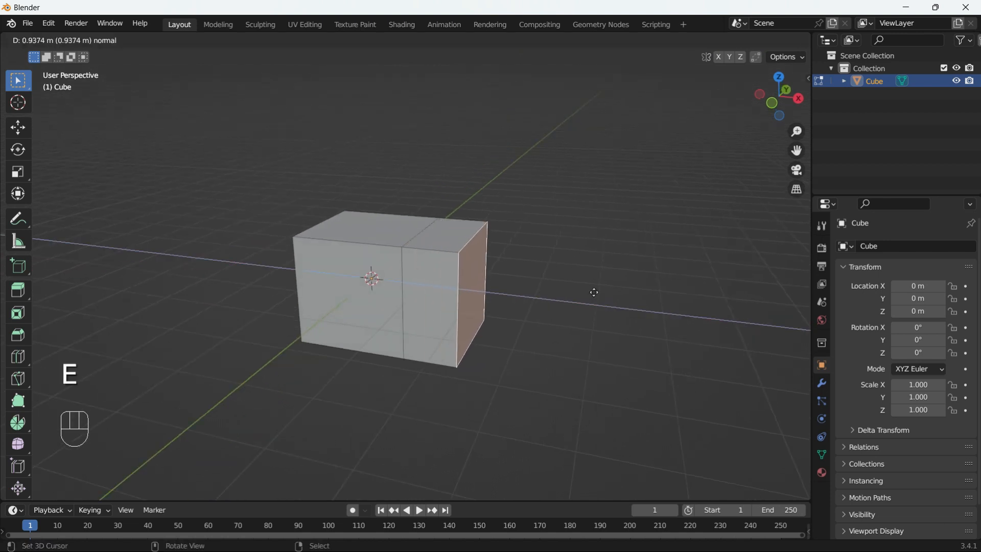
left_click(594, 292)
key("g")
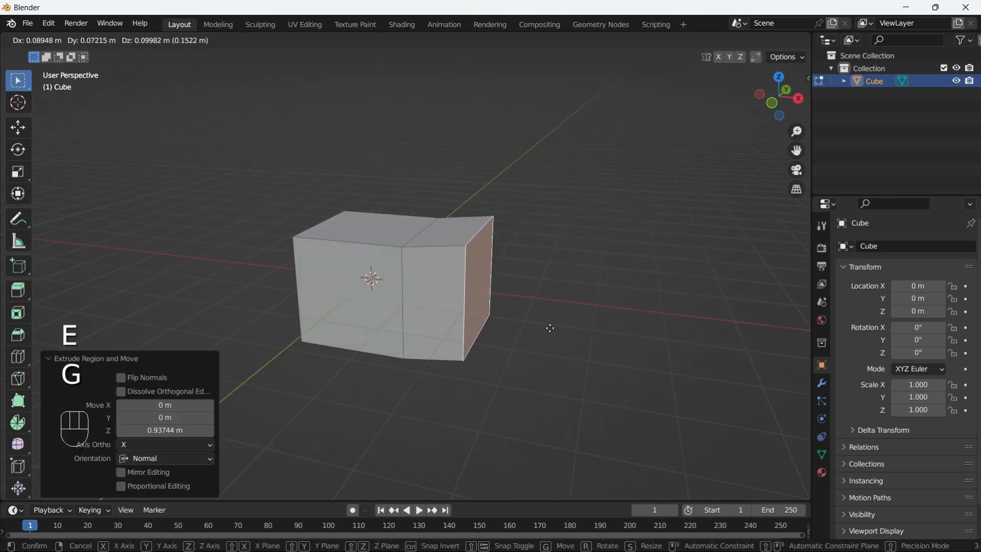
left_click(551, 320)
Step: Extrude the end face twice more, moving it freely after each, first by about X 0.48, Y 0.58, Z 1.05 m; make the second extrusion about 2.36 m
key("e")
left_click(643, 312)
key("g")
left_click(682, 244)
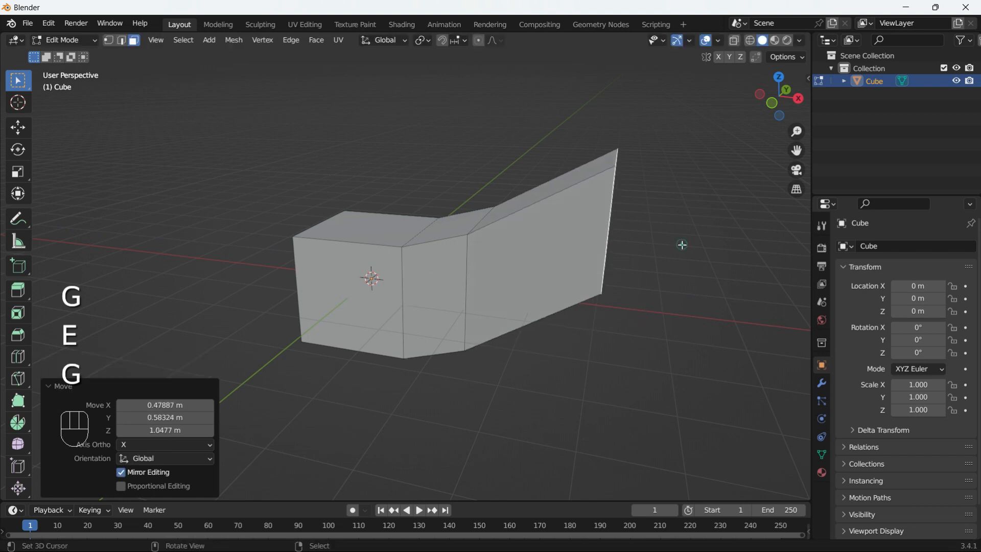
key("e")
left_click(756, 205)
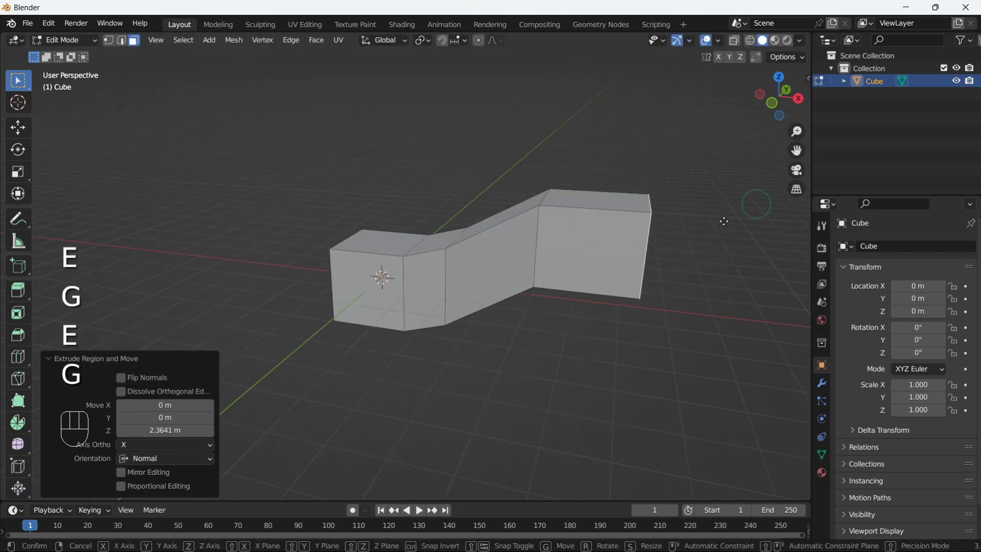
left_click(725, 129)
Step: Undo all the extrusions and face moves, back to the plain cube
key("ctrl+z")
key("ctrl+z")
key("ctrl+z")
key("ctrl+z")
key("ctrl+z")
key("ctrl+z")
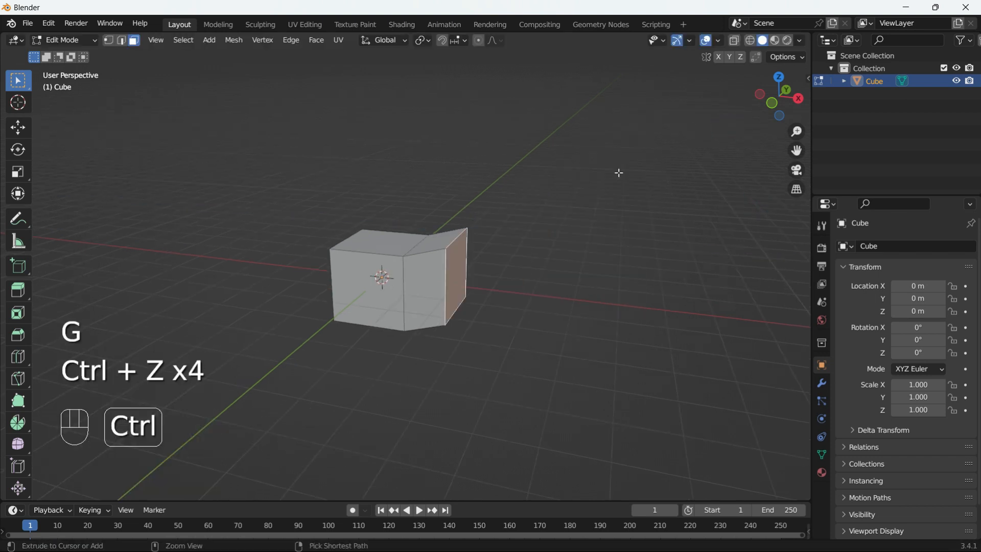
Step: In front orthographic view, extrude the selected face to the cursor twice, diagonally upward toward +X
key("KP_1")
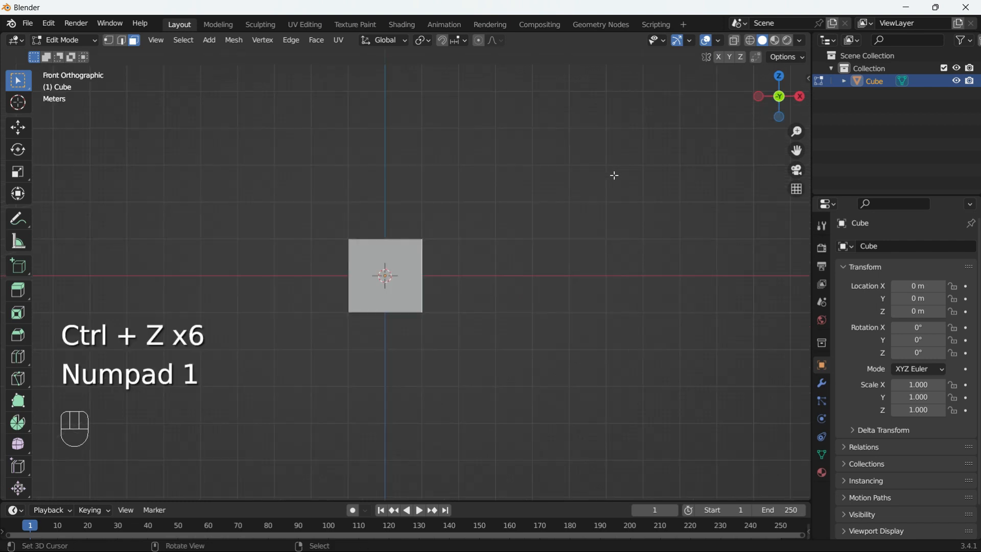
scroll(573, 141, "up", 3)
middle_click_drag(604, 204, 401, 301, "shift")
key("KP_1")
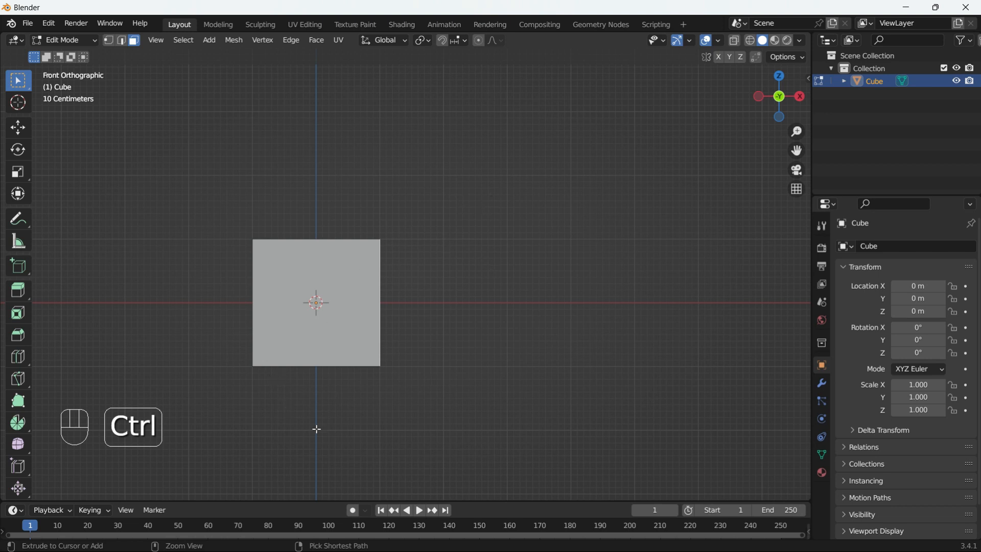
right_click(512, 195, "ctrl")
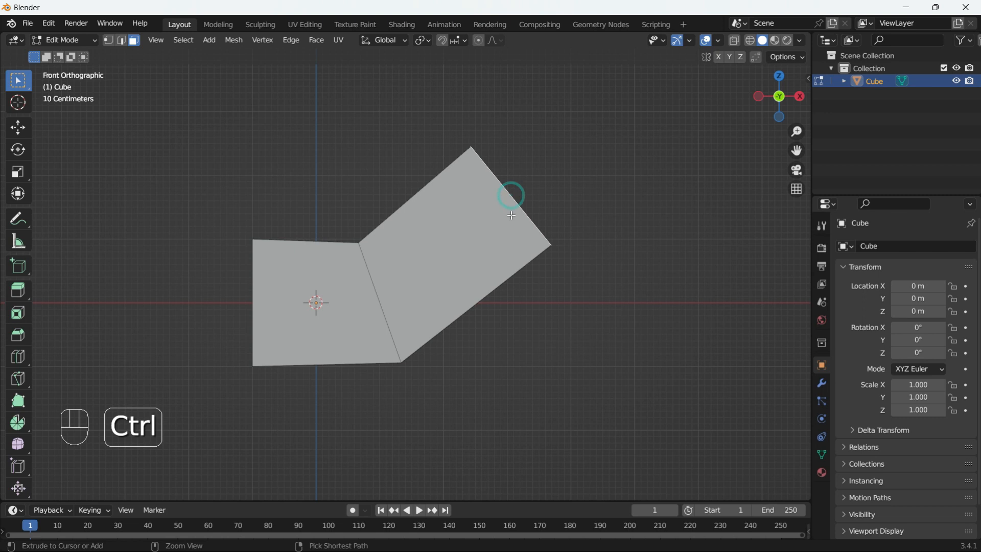
right_click(647, 78, "ctrl")
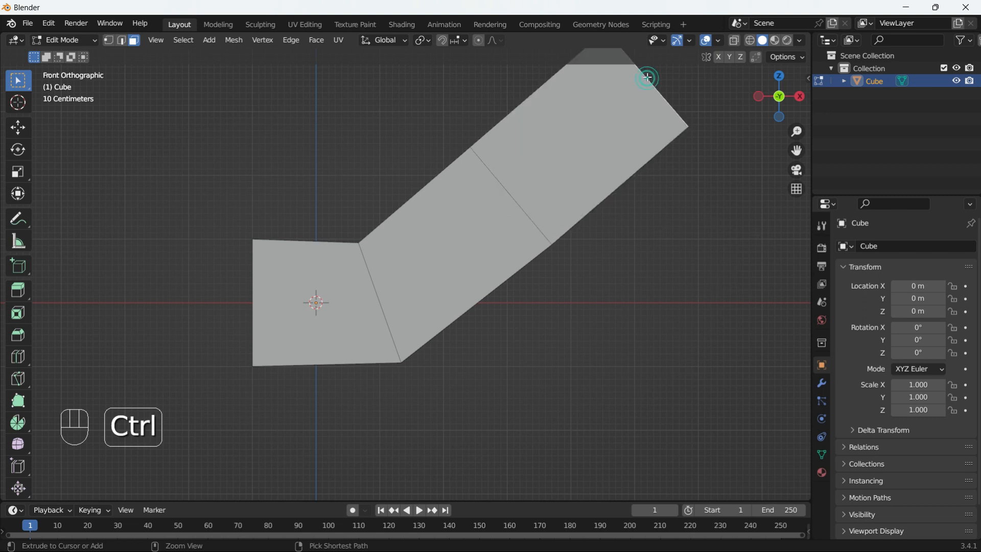
Step: Extrude the end face to the cursor six more times, zigzagging toward +X, looping back over the origin and descending on the -X side
scroll(605, 144, "down", 5)
middle_click_drag(605, 145, 619, 324, "shift")
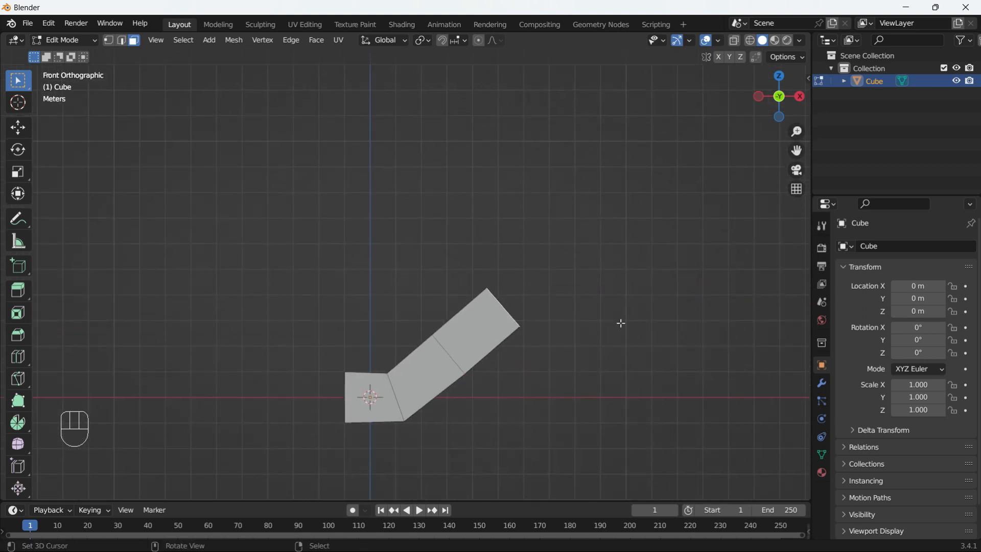
right_click(671, 342, "ctrl")
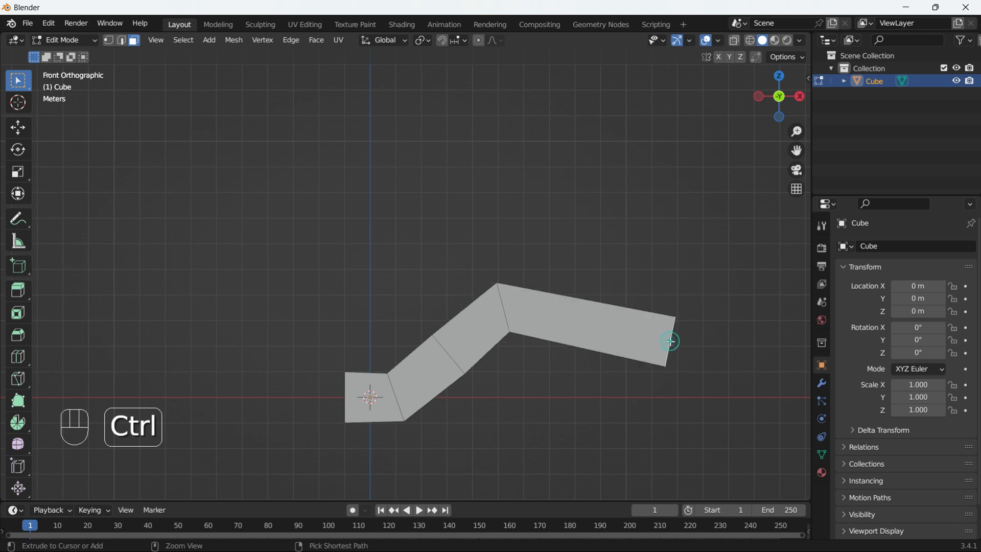
right_click(747, 235, "ctrl")
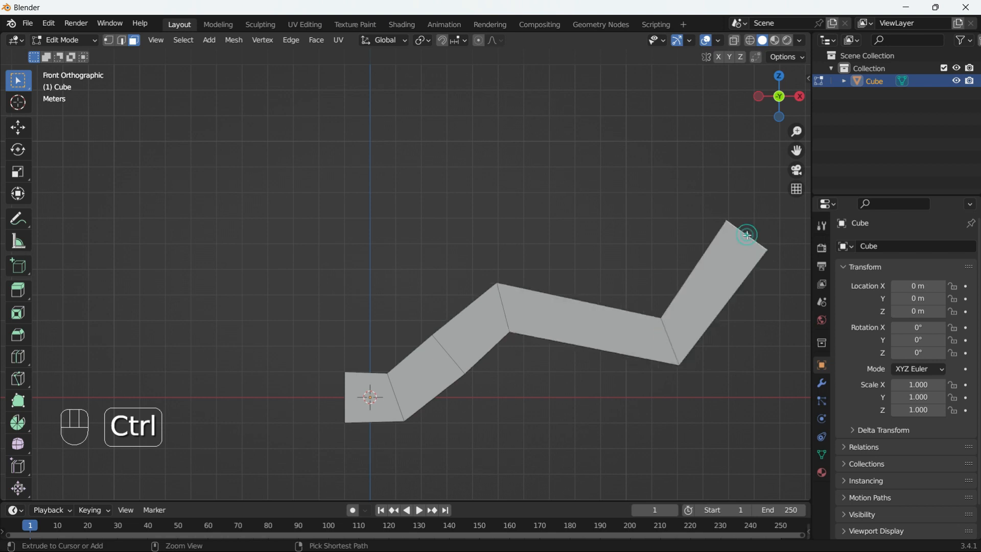
right_click(611, 157, "ctrl")
right_click(493, 145, "ctrl")
right_click(232, 137, "ctrl")
right_click(155, 285, "ctrl")
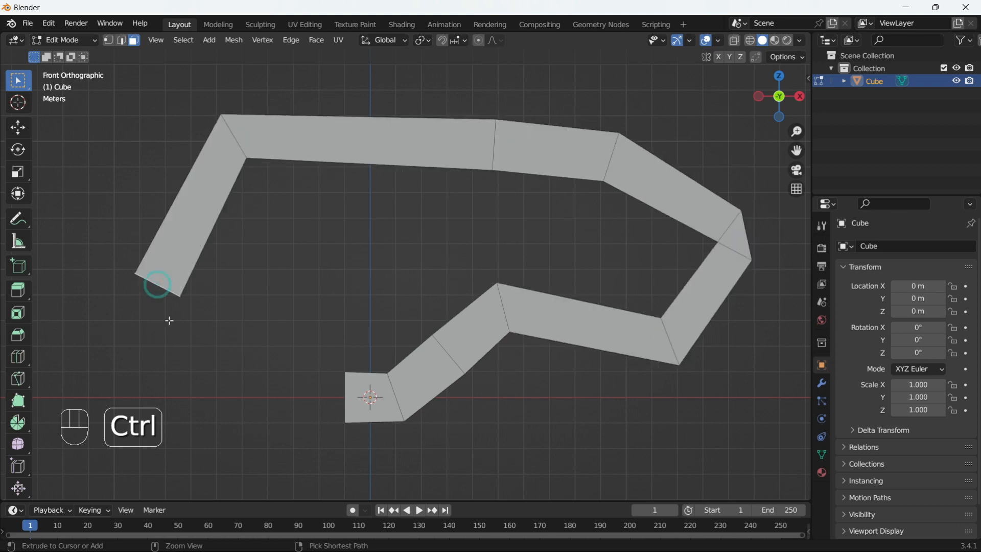
Step: Extrude the end face to the cursor four more times, turning the chain back toward +X inside the loop
right_click(196, 365, "ctrl")
right_click(275, 253, "ctrl")
right_click(405, 221, "ctrl")
right_click(631, 235, "ctrl")
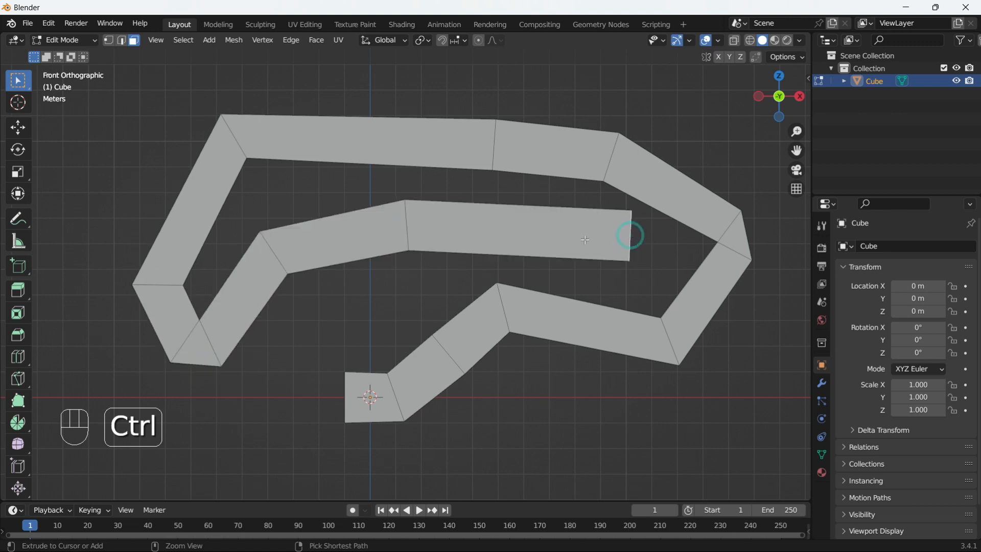
Step: Return to Object Mode and delete the extruded cube chain
scroll(371, 238, "down", 4)
scroll(371, 239, "up", 4)
scroll(276, 246, "down", 4)
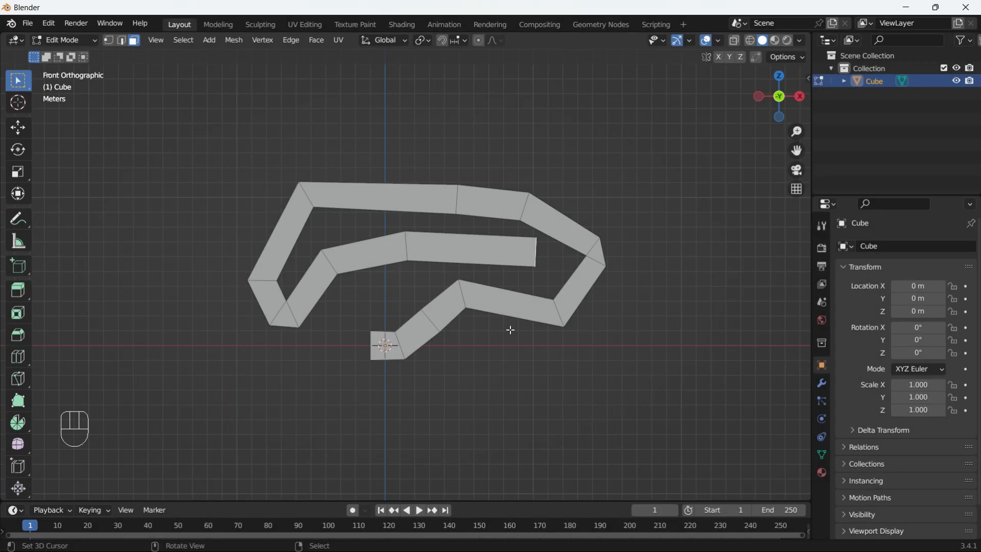
scroll(511, 329, "down", 3)
scroll(407, 295, "up", 3)
key("Tab")
middle_click_drag(406, 295, 464, 320)
key("x")
left_click(462, 315)
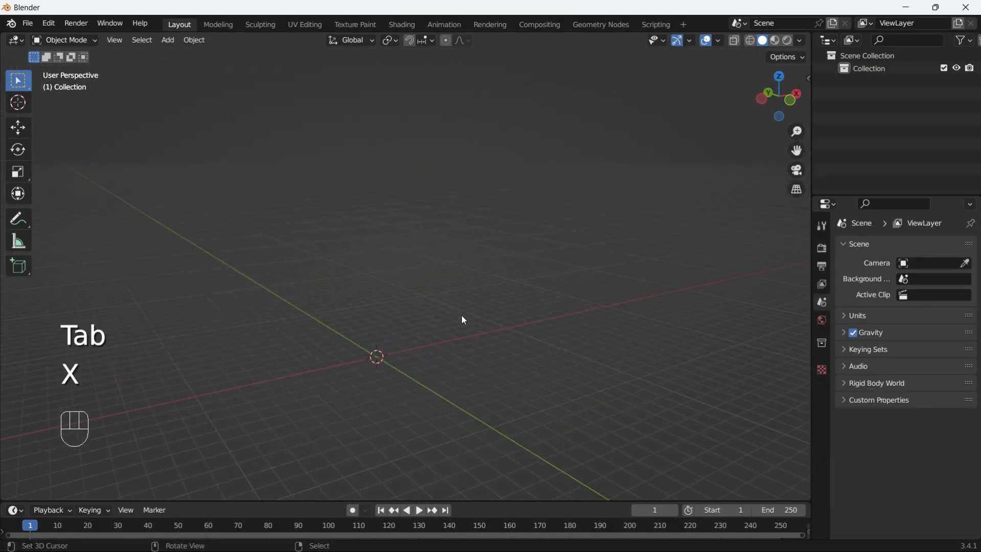
Step: Add a cube at the origin and scale it along X by about 14.94 into a long bar
key("shift+a")
mouse_move(450, 294)
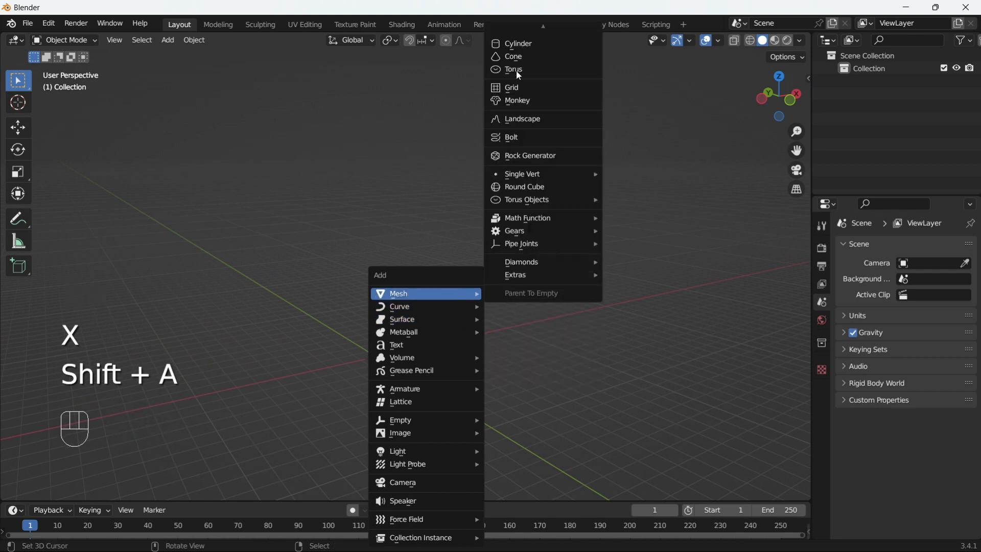
scroll(516, 50, "up", 2)
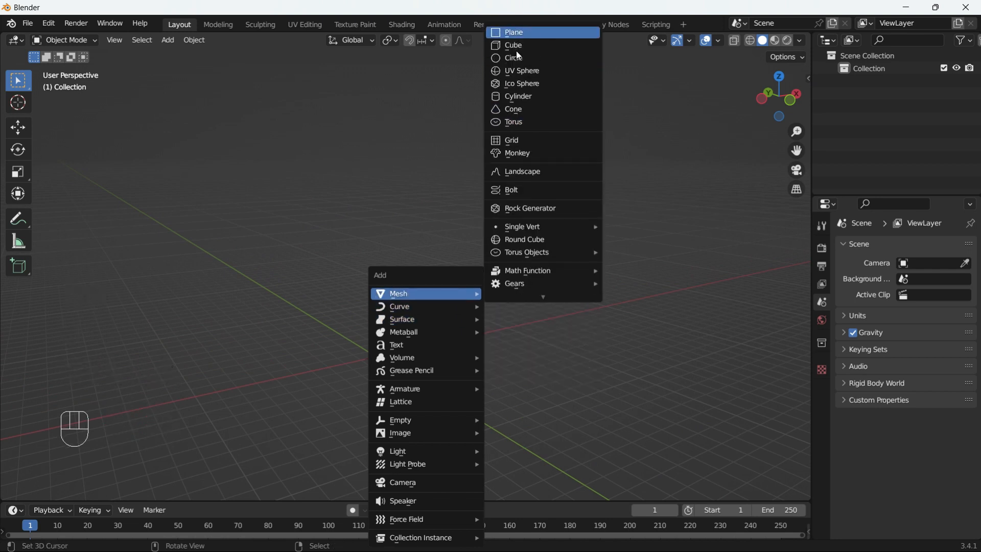
left_click(516, 44)
middle_click_drag(519, 206, 482, 275)
key("s")
key("x")
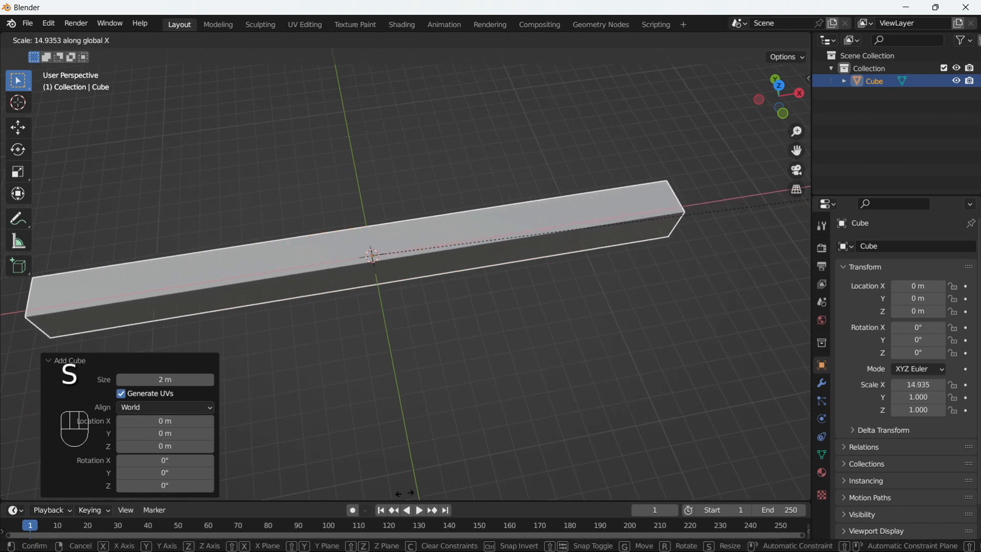
left_click(446, 367)
Step: Examine the long bar from several angles, including the top orthographic view
middle_click_drag(441, 343, 403, 362)
middle_click_drag(338, 354, 415, 453, "shift")
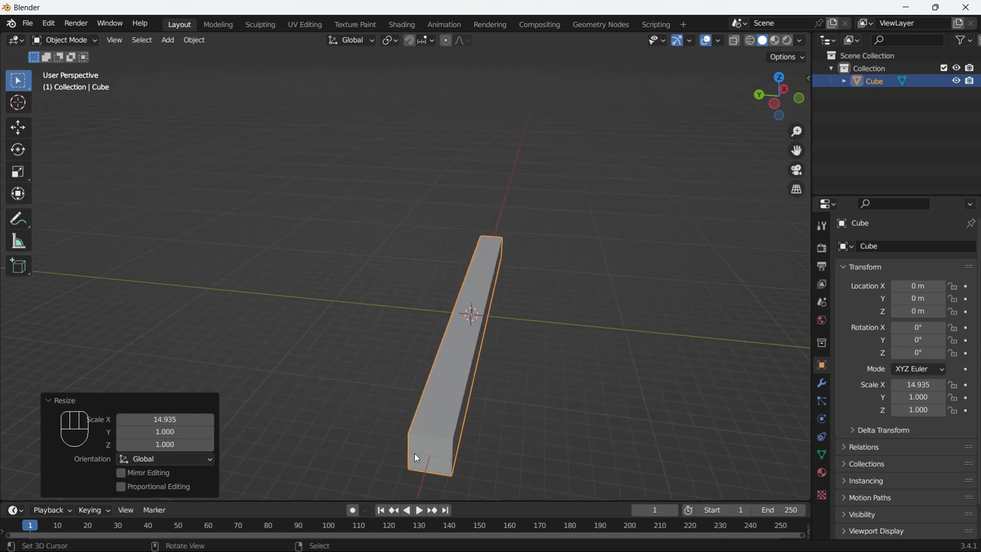
middle_click_drag(501, 264, 432, 392)
key("KP_7")
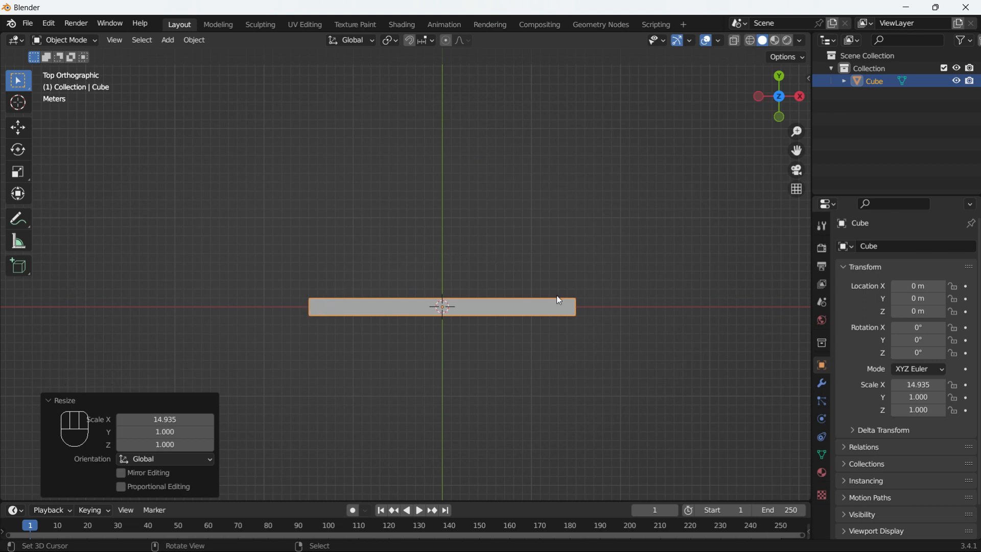
scroll(547, 299, "down", 2)
scroll(446, 349, "up", 3)
scroll(454, 406, "up", 2)
middle_click_drag(485, 453, 483, 381)
middle_click_drag(432, 449, 506, 347, "shift")
scroll(505, 346, "up", 2)
scroll(505, 332, "down", 3)
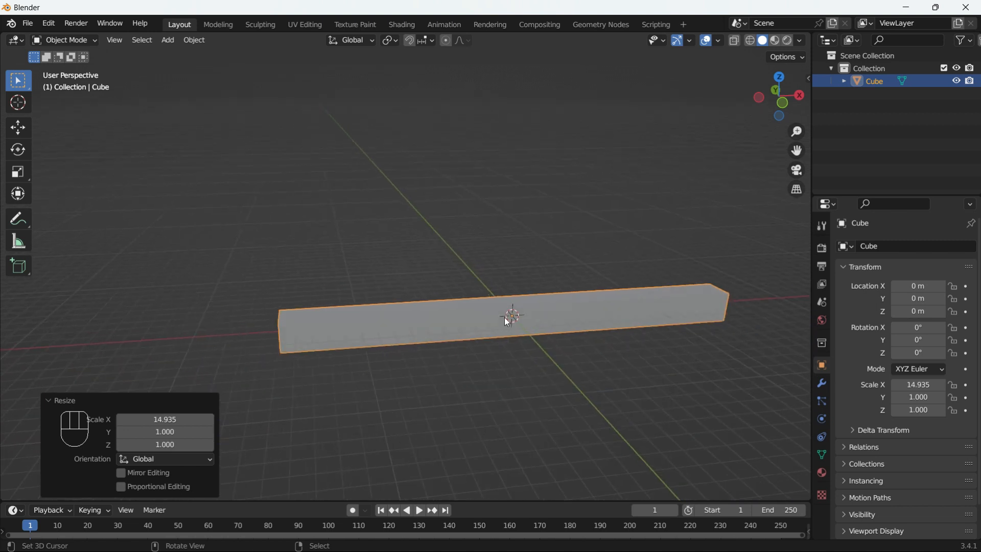
Step: Enter Edit Mode on the bar and add one centered loop cut across its length
key("Tab")
middle_click_drag(534, 301, 500, 329)
key("ctrl")
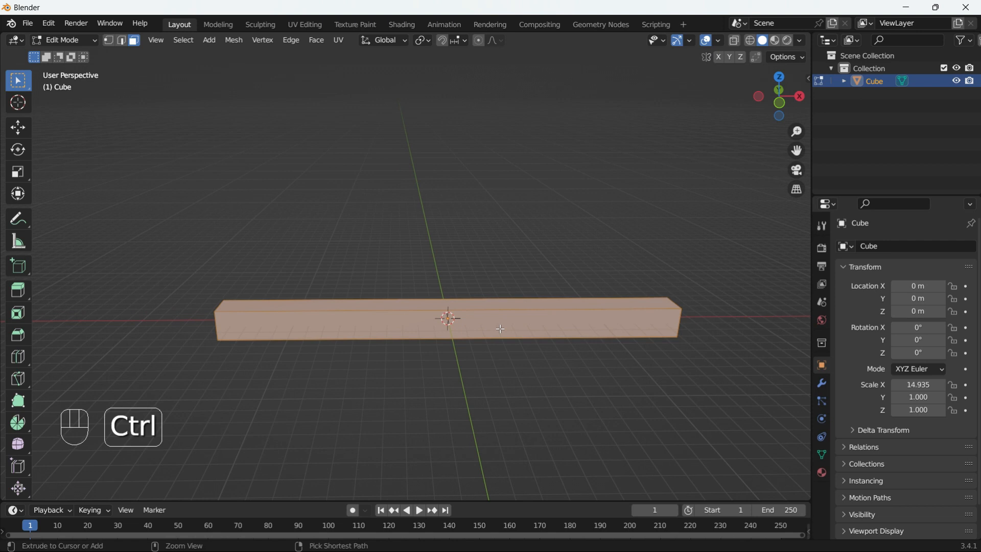
key("ctrl+r")
left_click(500, 329)
right_click(501, 329)
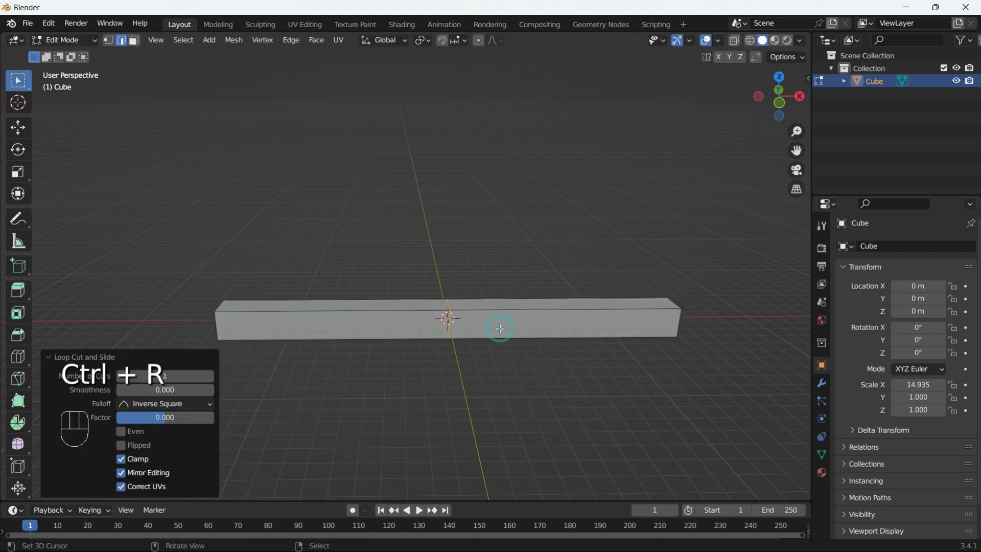
Step: Move the center edge loop about 9.61 m along the Y axis to bend the bar into a V shape
middle_click_drag(446, 339, 499, 377)
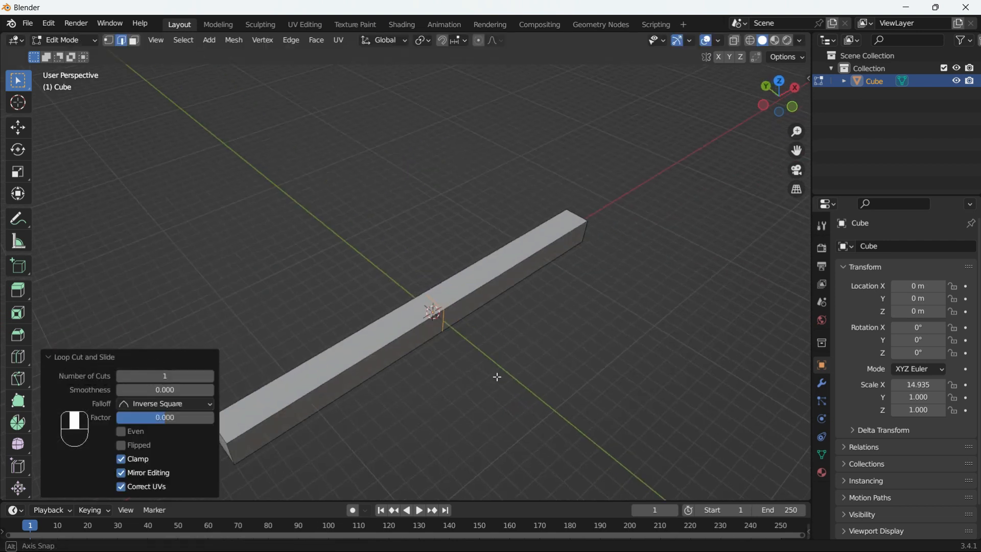
key("g")
key("y")
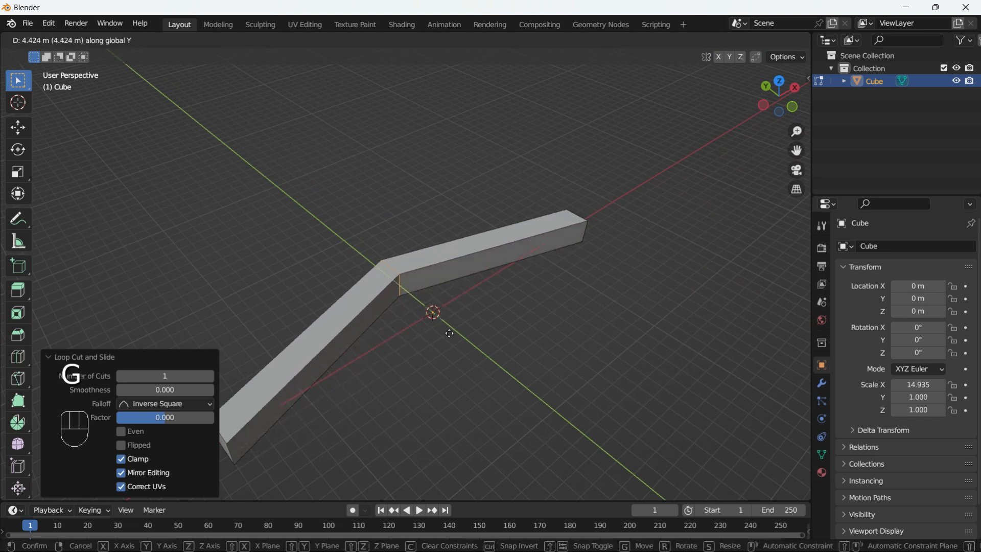
left_click(409, 304)
scroll(396, 294, "down", 4)
middle_click_drag(383, 284, 520, 298)
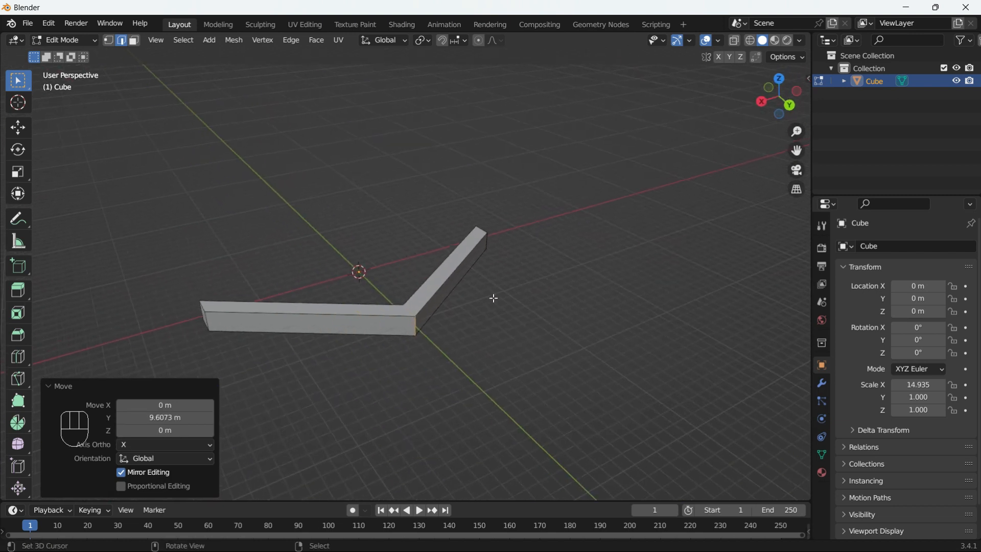
middle_click_drag(438, 257, 446, 312)
scroll(445, 311, "down", 1)
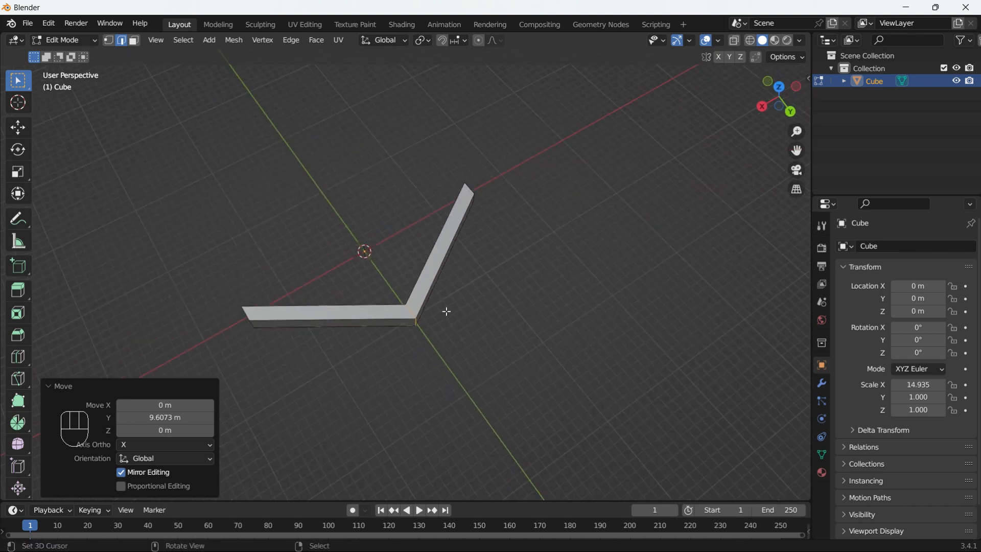
Step: Examine the V-shaped bar and its center edge loop from close up and from both sides
scroll(445, 314, "up", 5)
middle_click_drag(445, 407, 441, 316)
scroll(443, 320, "up", 2)
middle_click_drag(455, 414, 431, 319, "shift")
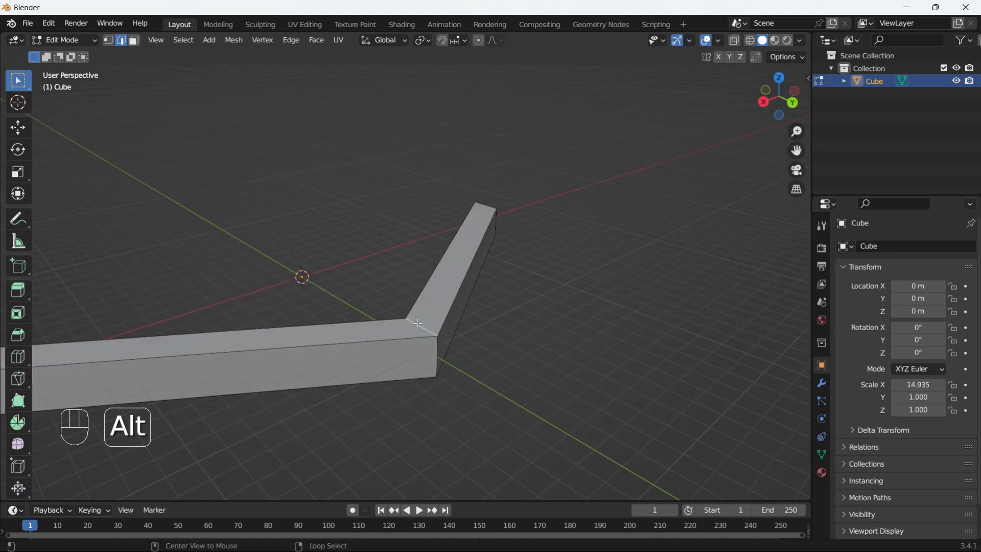
middle_click_drag(454, 339, 480, 368)
scroll(467, 329, "down", 3)
scroll(466, 409, "up", 6)
mouse_move(467, 409)
middle_mouse_down()
mouse_move(462, 335)
mouse_move(452, 413)
middle_mouse_up()
scroll(463, 335, "down", 4)
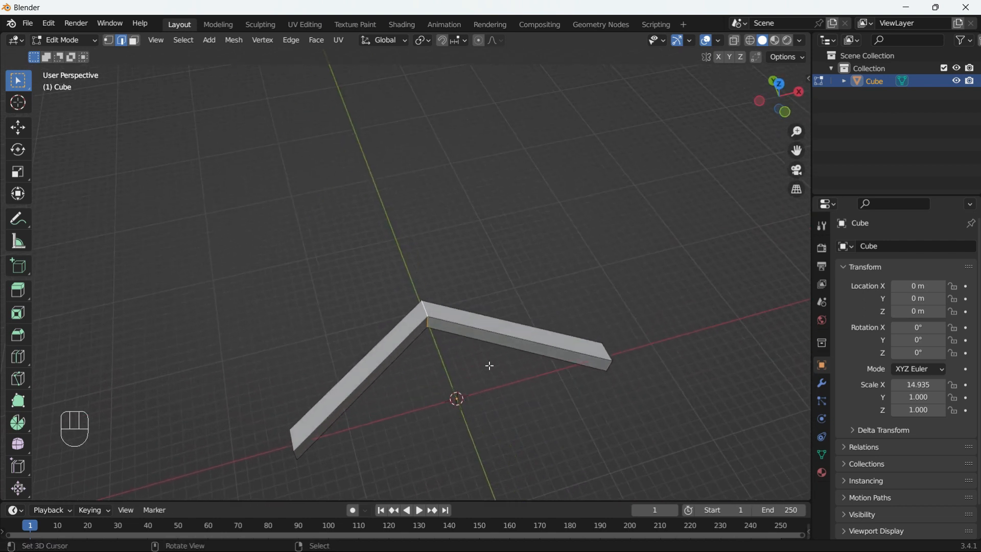
key("ctrl")
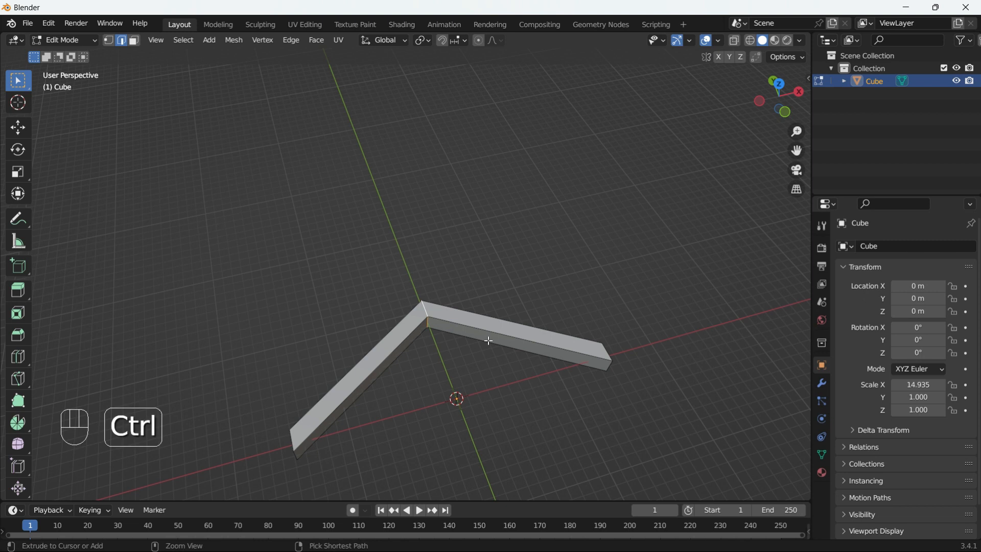
scroll(429, 328, "down", 1)
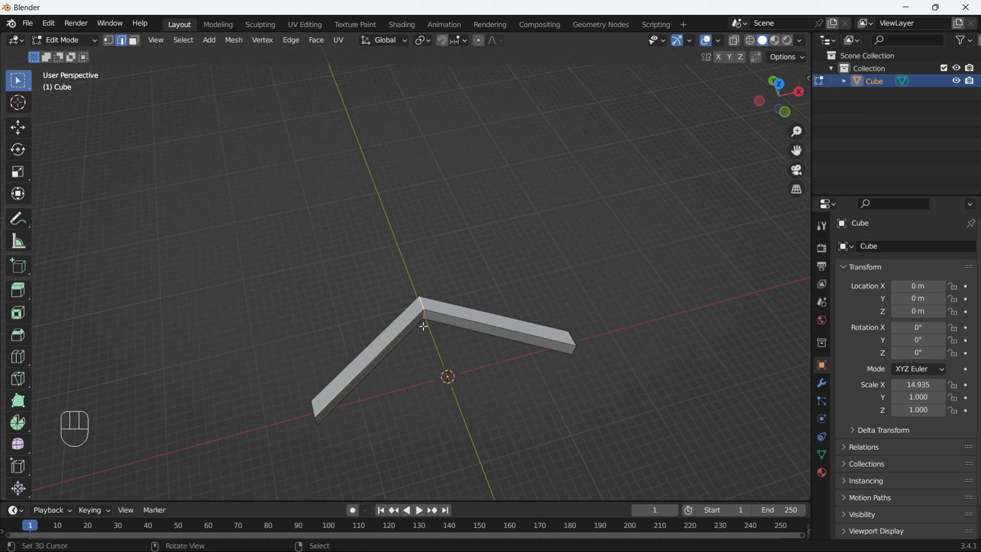
Step: Bevel the bar's center edge loop about 7.16 m wide with multiple segments to round the bend, and return to Object Mode
key("ctrl+b")
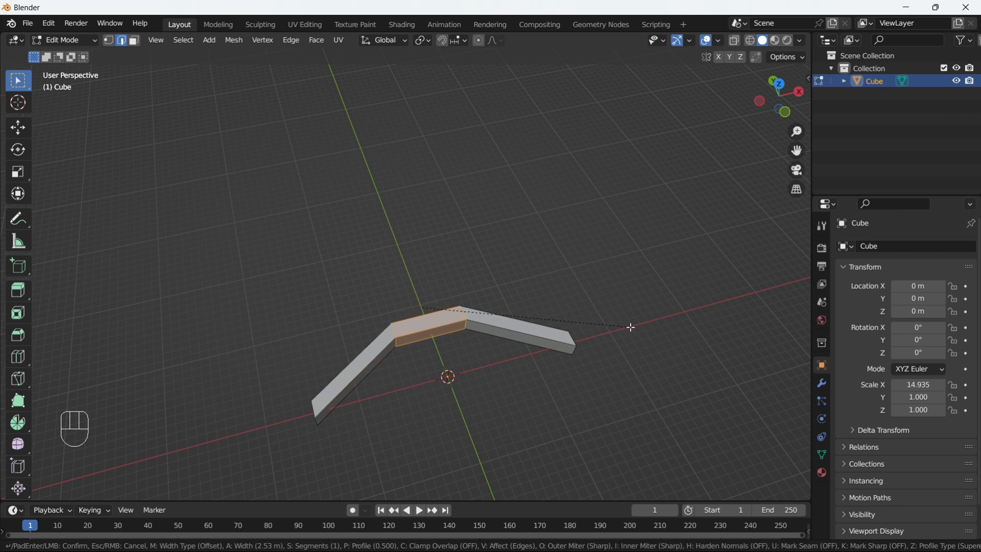
scroll(631, 328, "up", 1)
scroll(632, 327, "up", 2)
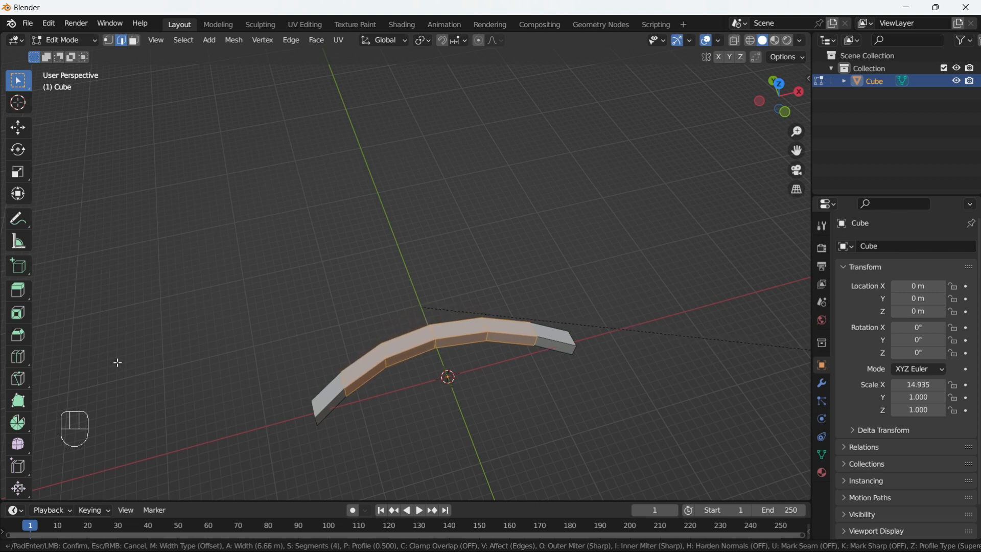
scroll(153, 369, "up", 1)
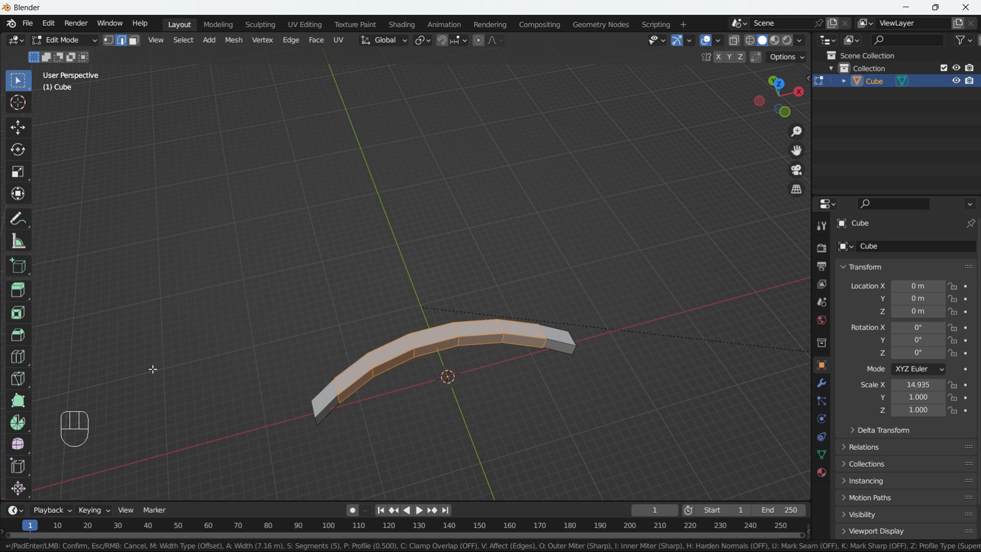
scroll(152, 369, "up", 2)
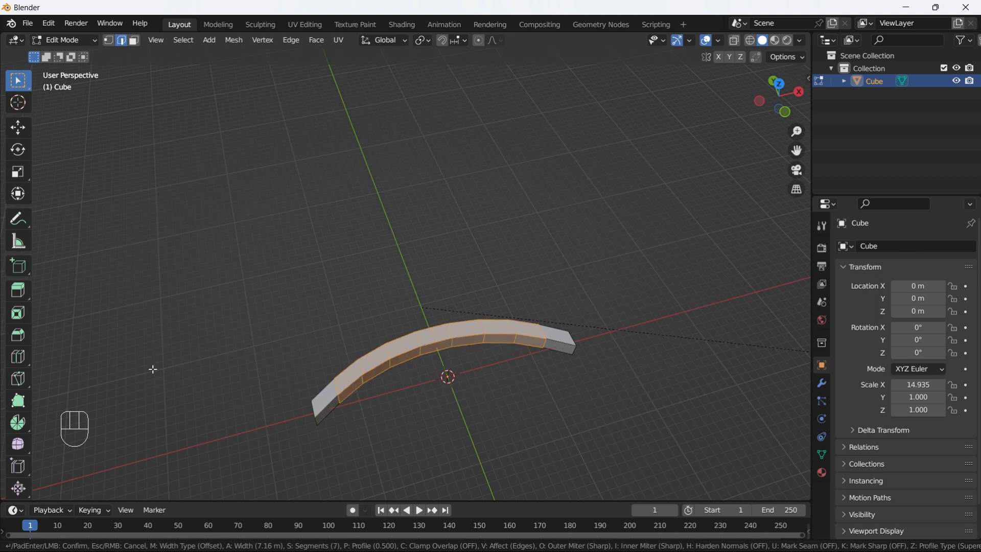
scroll(153, 369, "up", 2)
left_click(153, 369)
middle_click_drag(717, 341, 465, 376)
key("Tab")
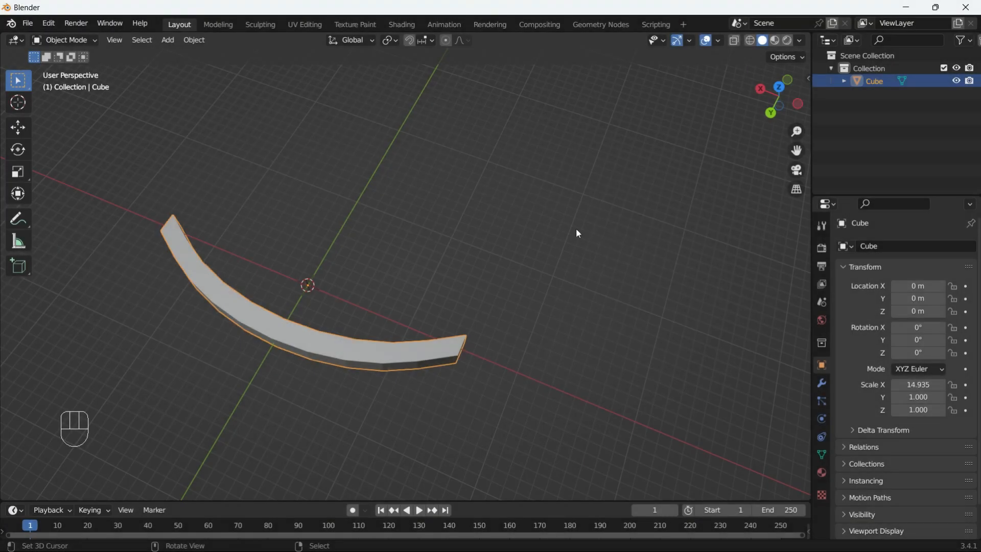
Step: Delete the curved bar from the scene
middle_click_drag(467, 238, 444, 298)
key("x")
left_click(456, 312)
Step: Look through the mesh types that can be added, including the extra object types
key("shift+a")
mouse_move(449, 294)
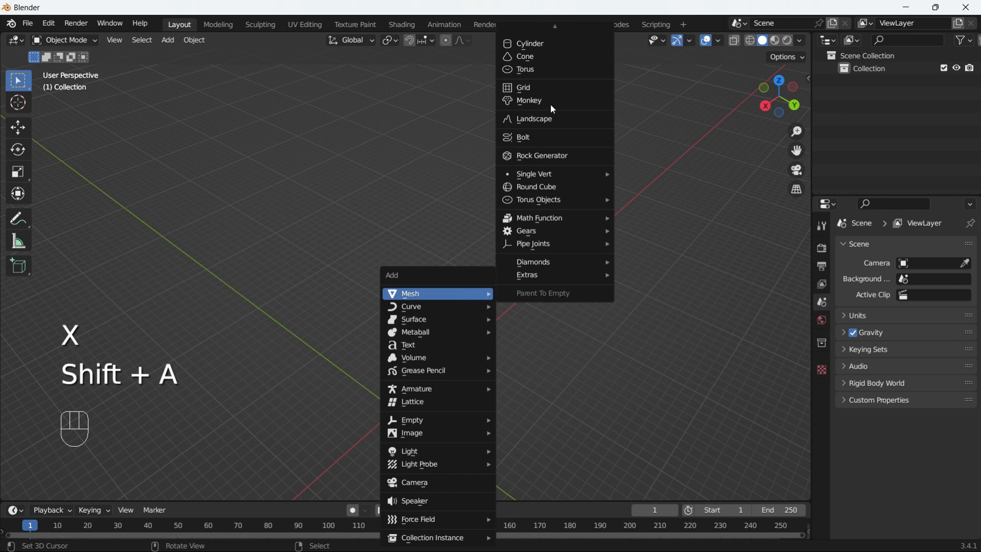
scroll(530, 47, "up", 7)
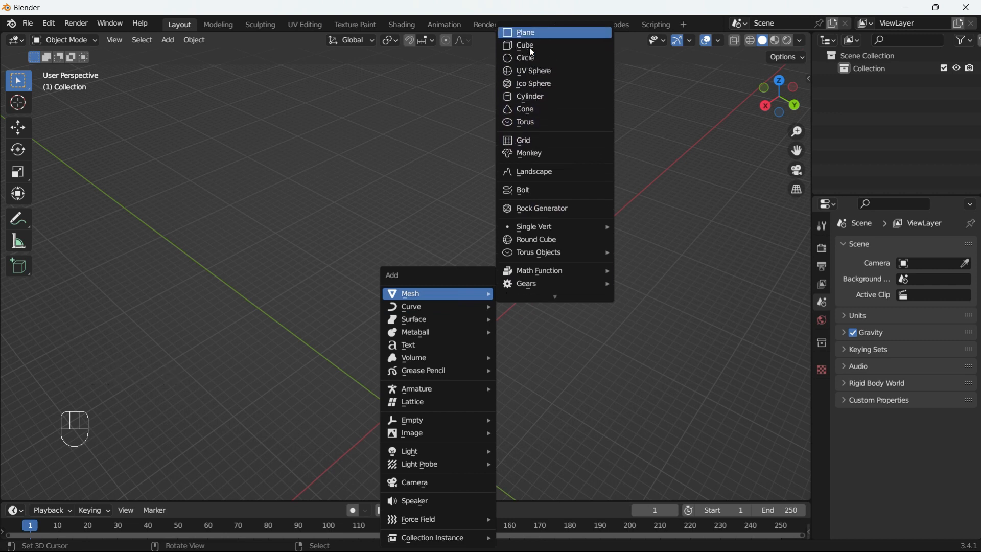
key("shift+a")
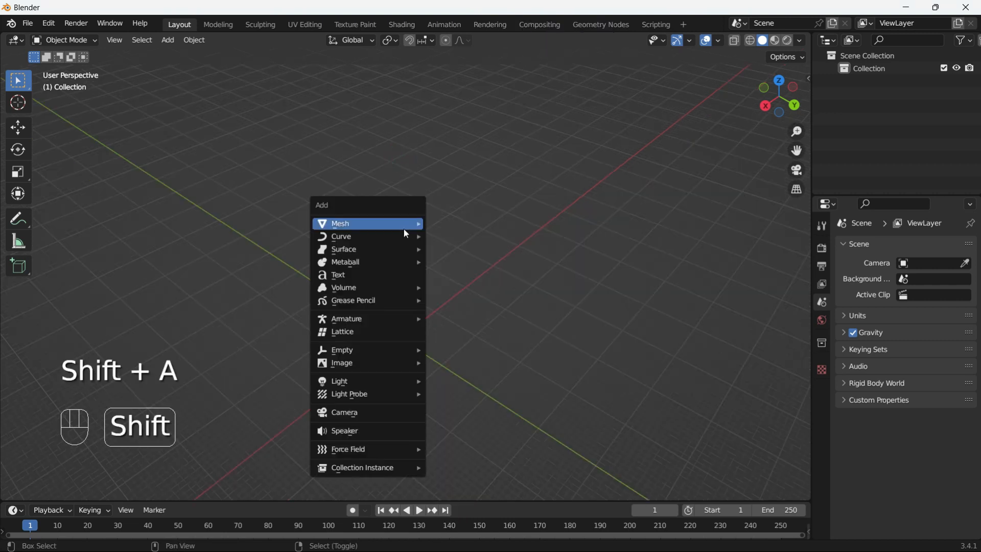
mouse_move(352, 230)
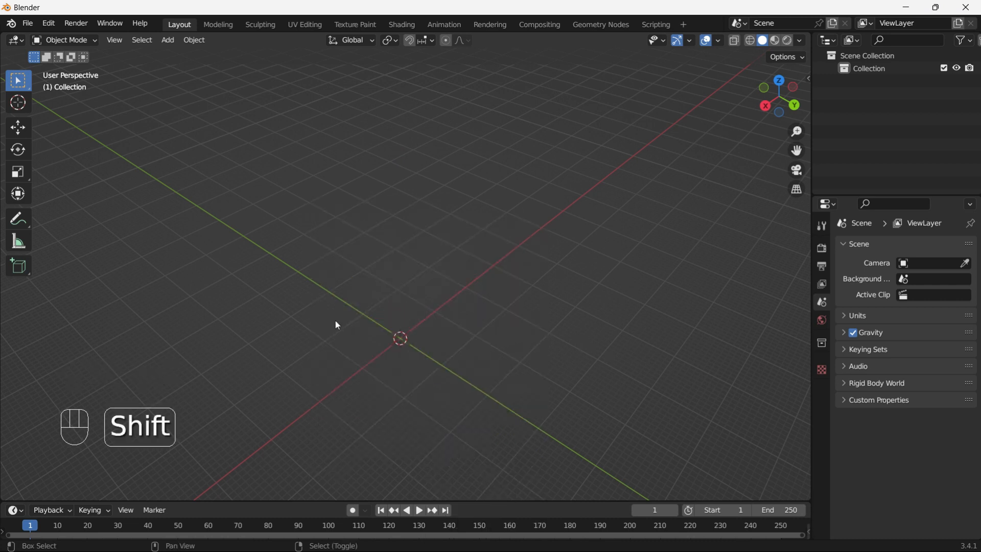
key("shift+a")
mouse_move(332, 294)
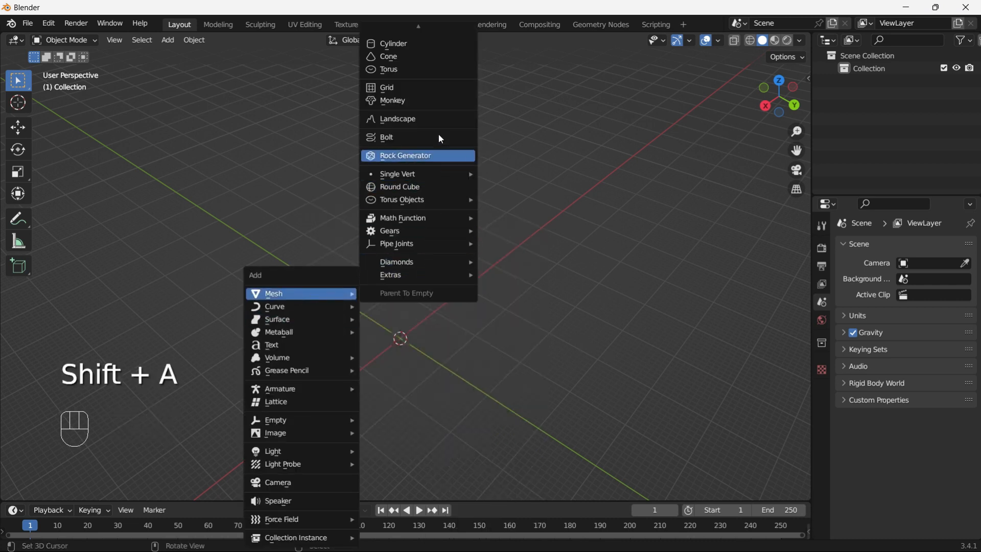
scroll(431, 103, "up", 6)
scroll(427, 86, "down", 2)
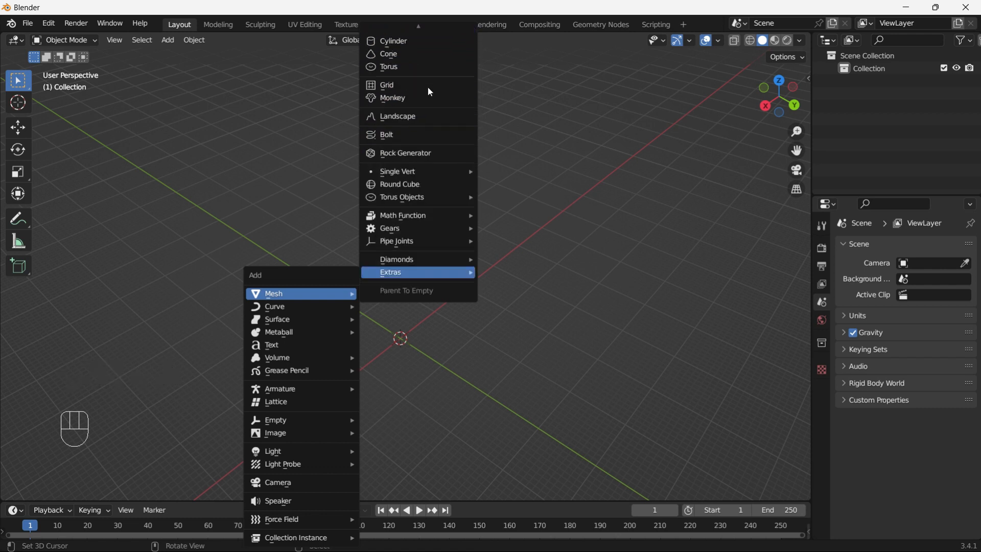
Step: Disable the "Add Mesh: Extra Objects" add-on in the preferences
left_click(58, 29)
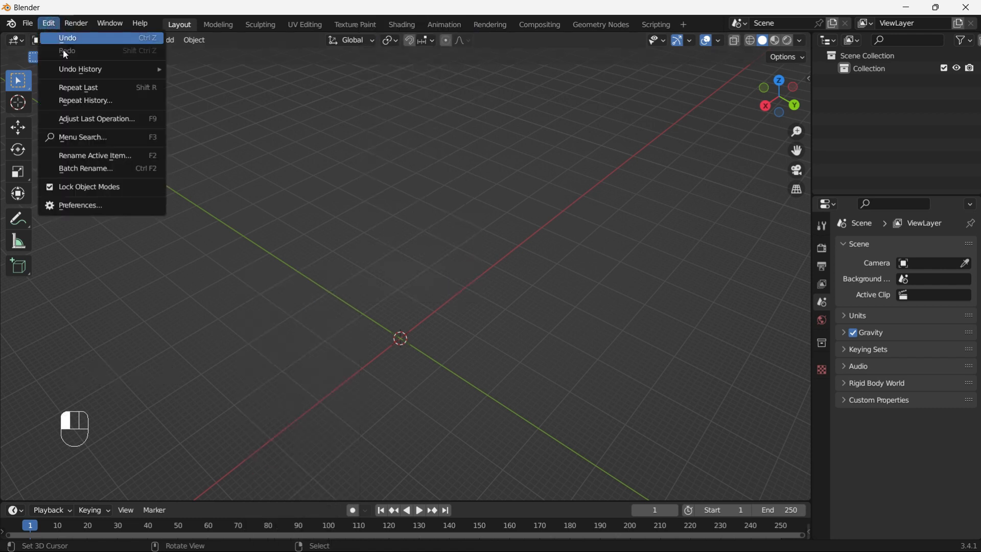
left_click(85, 207)
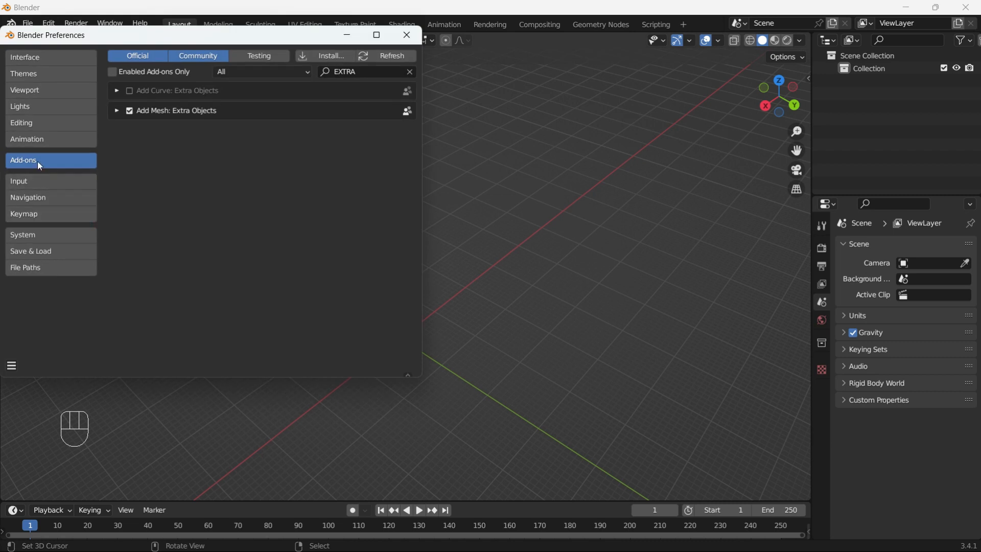
left_click(131, 112)
left_click(417, 32)
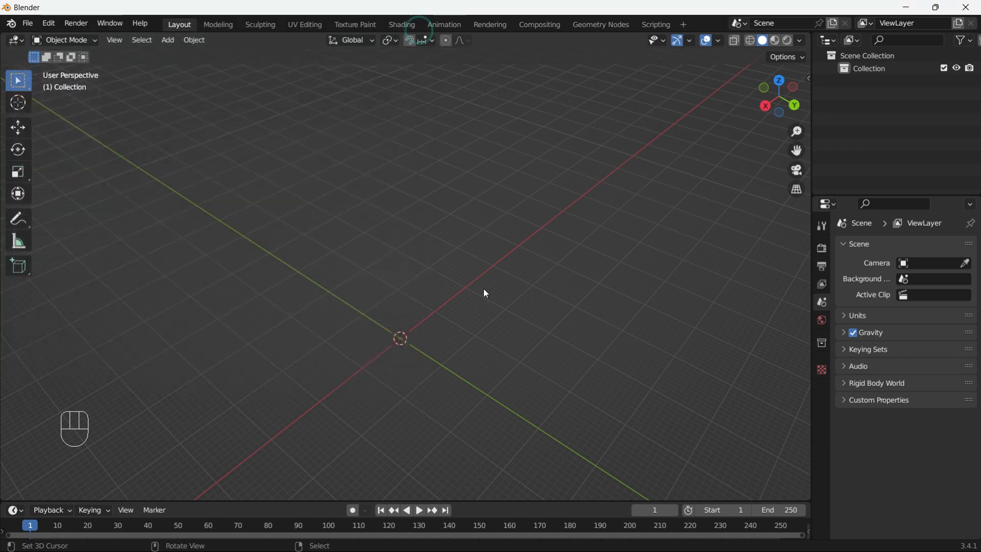
Step: Add a plane at the origin and scale it uniformly by about 13.83
key("shift+a")
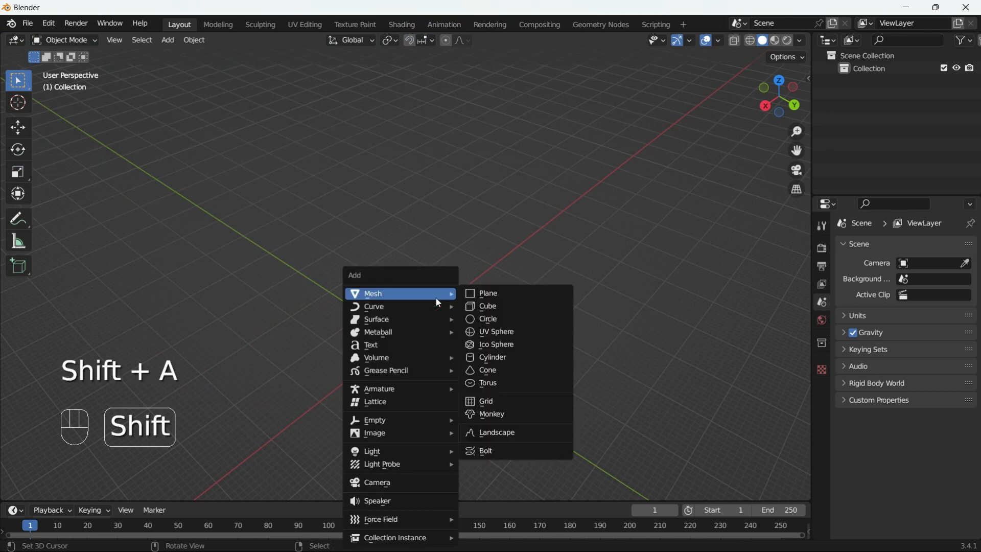
left_click(480, 294)
middle_click_drag(452, 308, 455, 225, "shift")
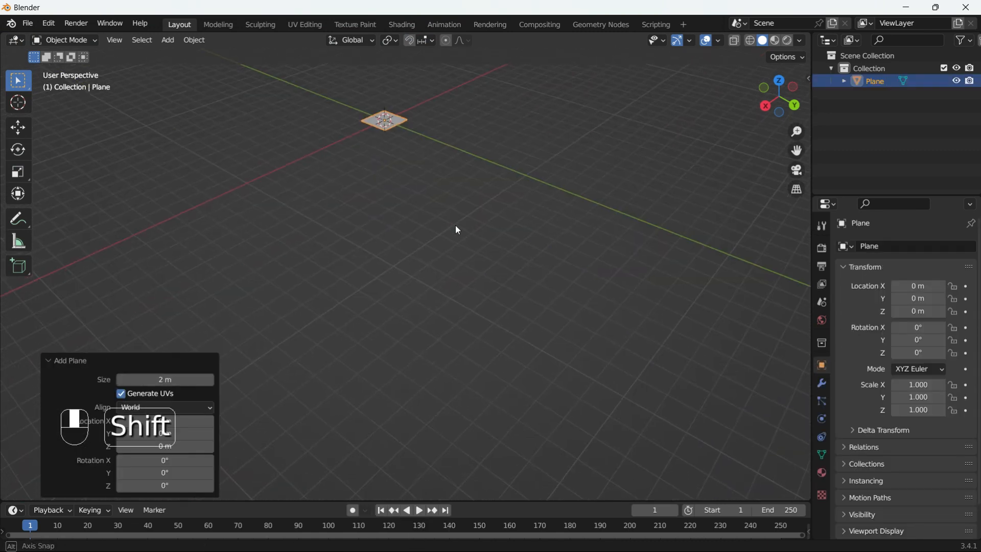
middle_click_drag(488, 118, 481, 276, "shift")
key("s")
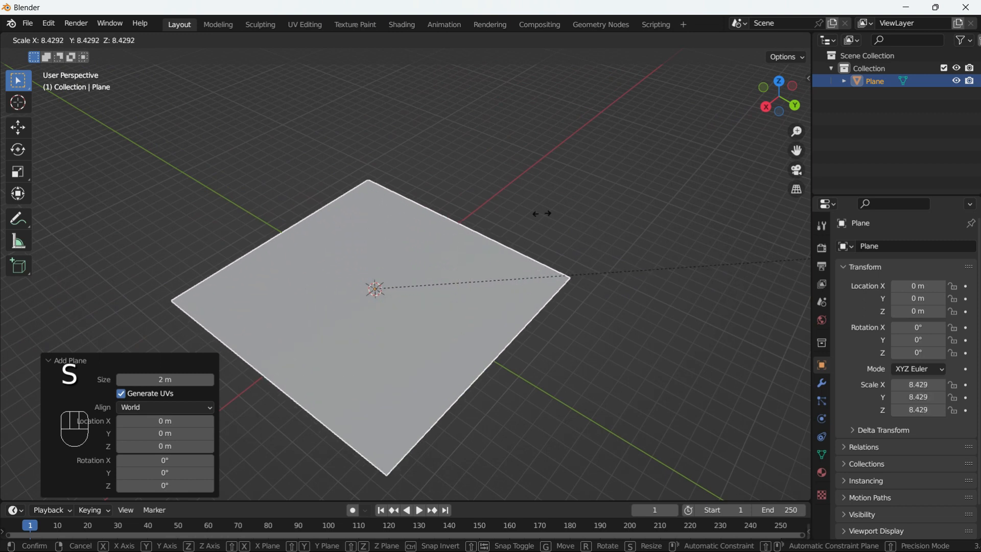
left_click(462, 167)
scroll(520, 186, "down", 3)
Step: Add a cube at the origin and raise it about 4.79 m along the Z axis above the plane
key("shift+a")
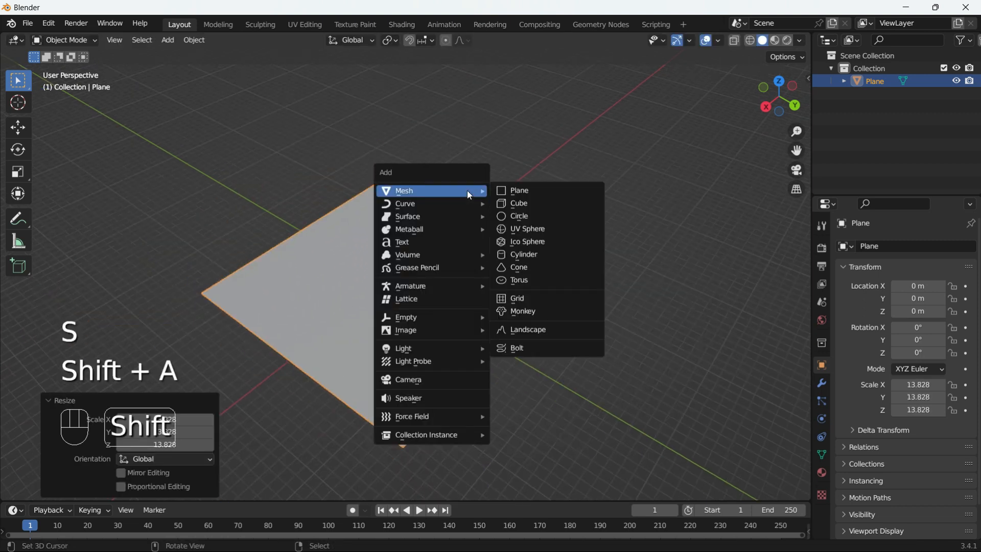
left_click(522, 203)
scroll(471, 268, "up", 3)
key("g")
key("z")
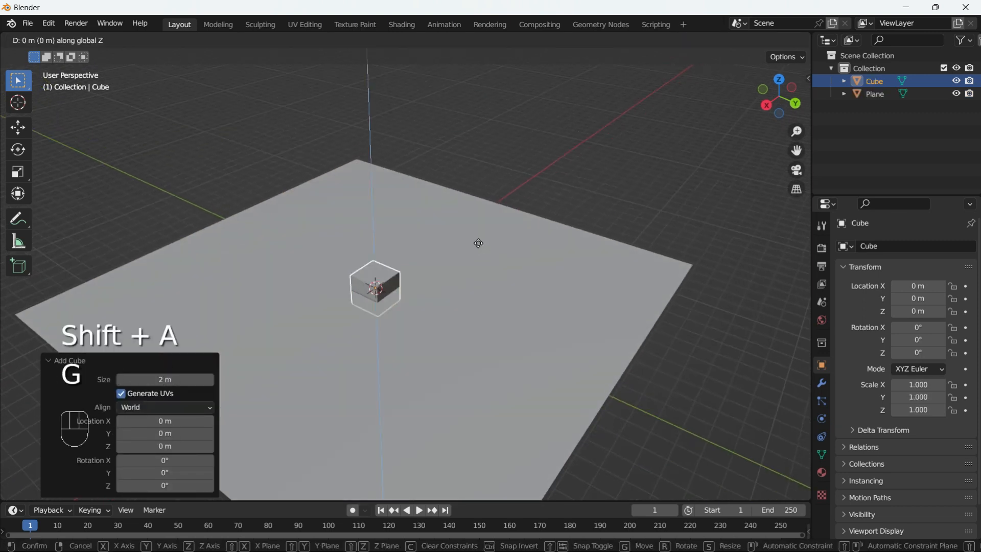
left_click(476, 171)
Step: In the front orthographic view, lower the cube by eye about 3.83 m along Z toward the plane
middle_click_drag(463, 234, 309, 212)
scroll(438, 269, "up", 3)
middle_click_drag(438, 269, 487, 265)
key("KP_1")
key("g")
key("z")
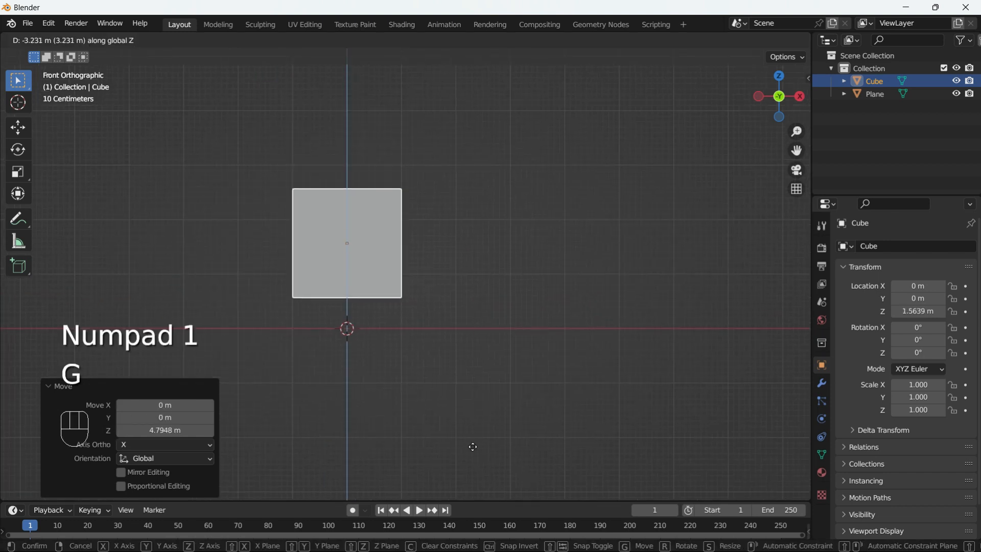
left_click(471, 472)
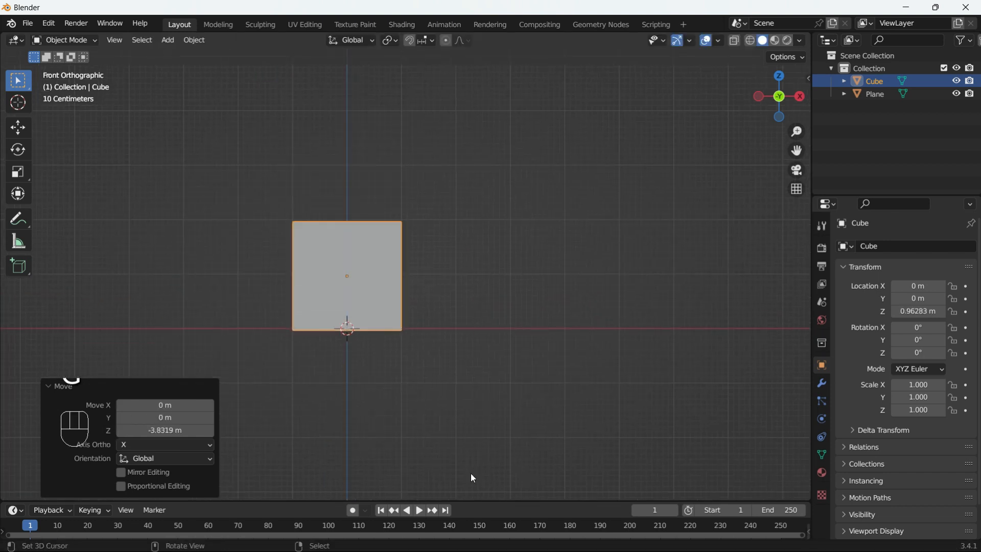
Step: Inspect where the cube meets the plane, and raise the cube about 1.41 m along the Z axis
scroll(398, 446, "up", 6)
scroll(344, 328, "down", 3)
middle_click_drag(344, 329, 327, 349)
scroll(270, 301, "down", 7)
scroll(368, 328, "up", 10)
middle_click_drag(278, 281, 506, 281, "shift")
key("g")
key("z")
left_click(519, 148)
scroll(519, 149, "down", 3)
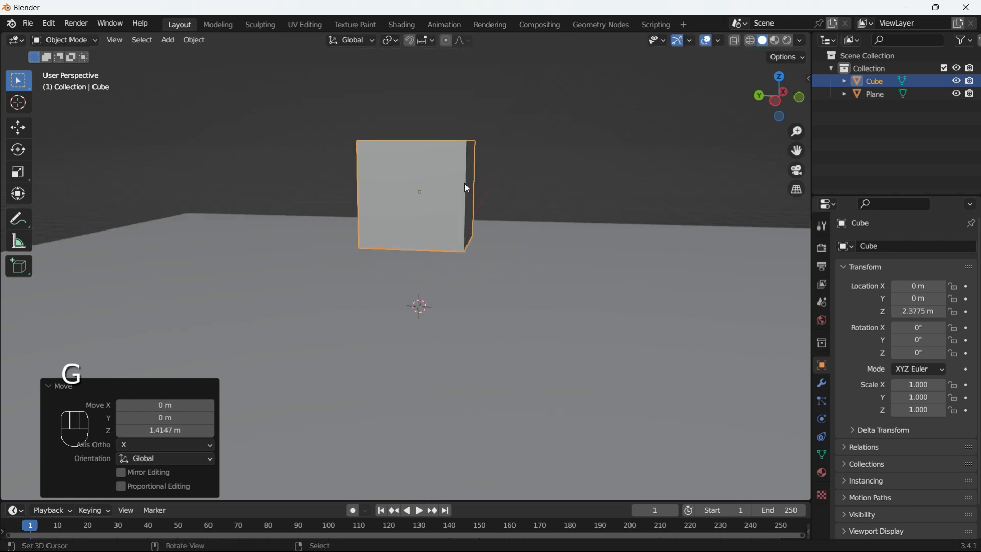
Step: Enable snapping and set the snap target to Face Project
middle_click_drag(464, 183, 526, 182)
scroll(431, 144, "down", 2)
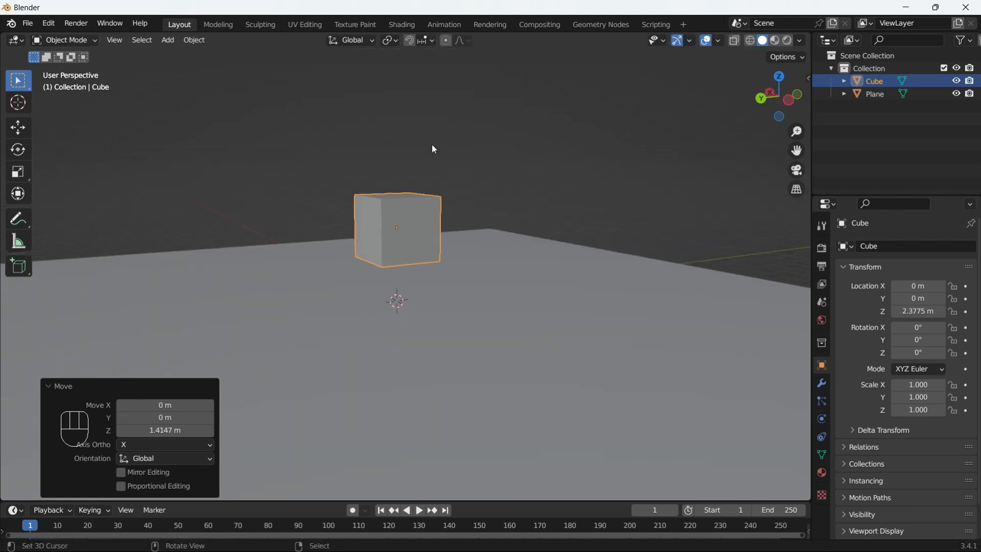
left_click(409, 41)
left_click(427, 39)
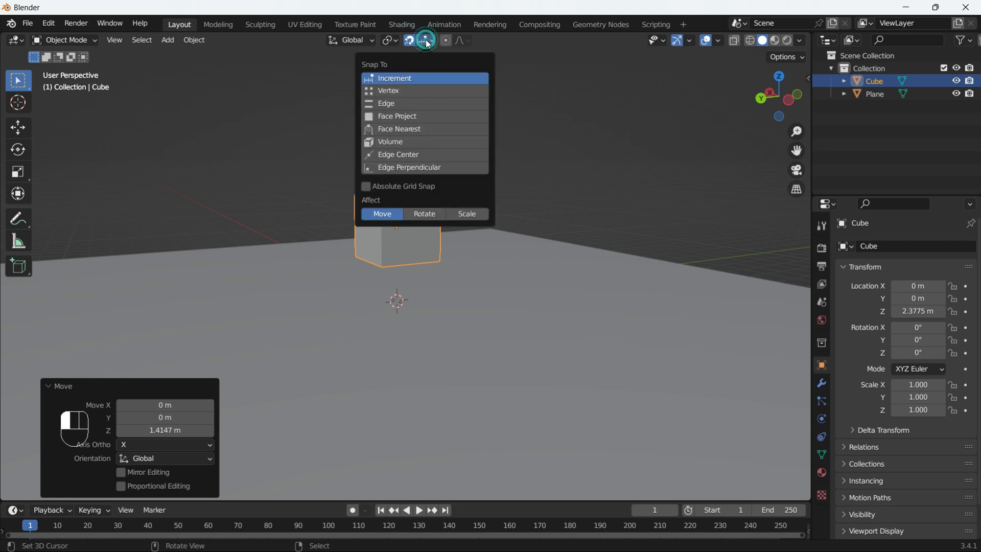
left_click(406, 116)
Step: Move the cube down along the Z axis so its base snaps onto the plane
middle_click_drag(483, 171, 597, 202)
scroll(522, 270, "up", 2)
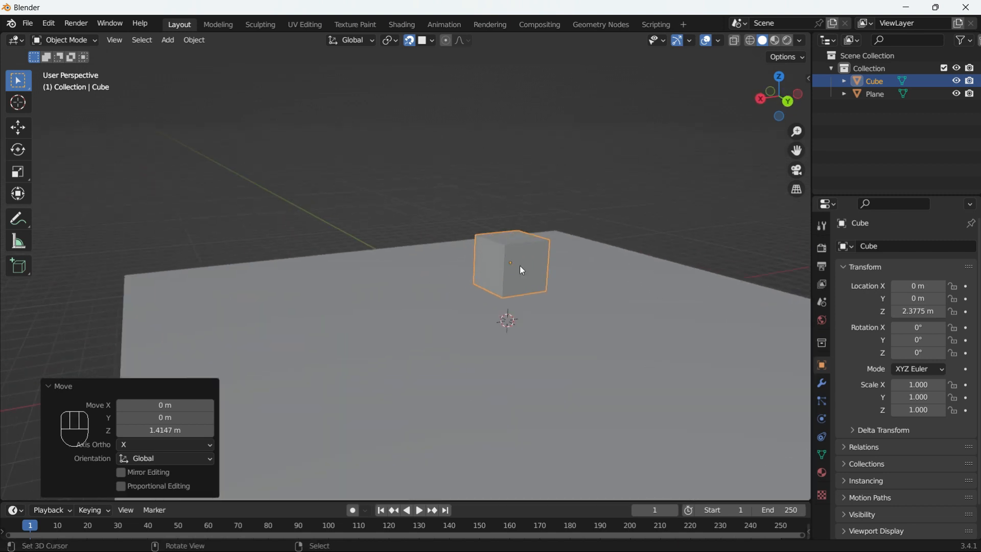
key("g")
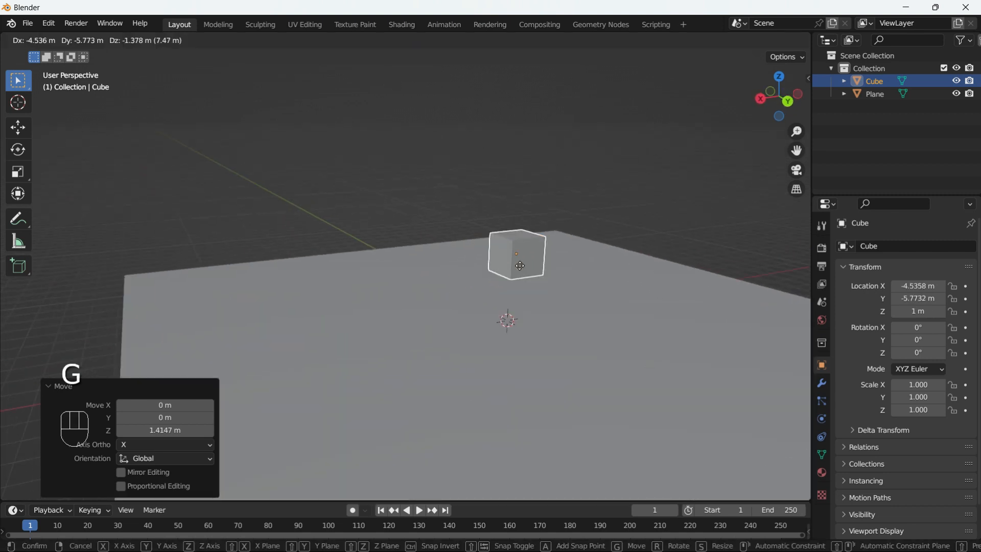
key("z")
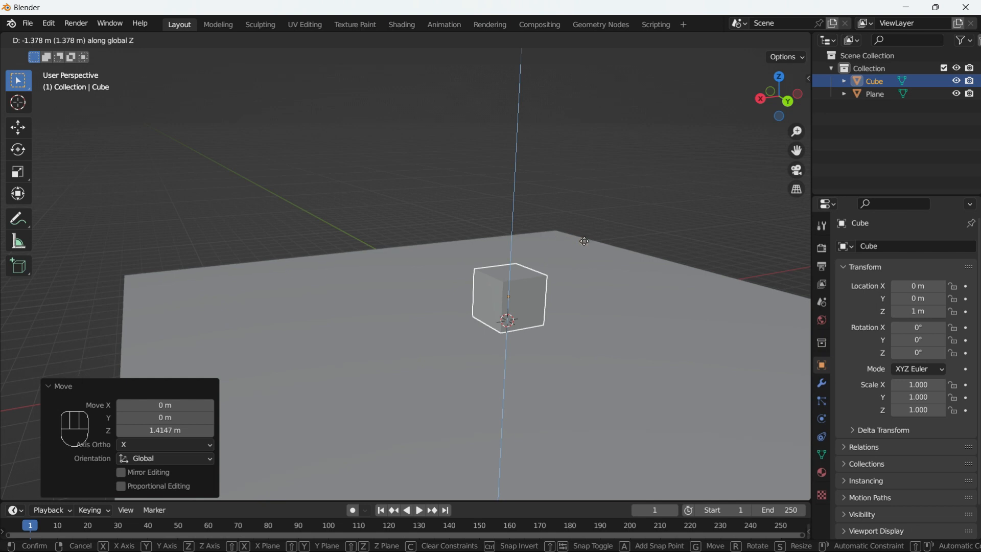
key("ctrl")
left_click(553, 322)
Step: Examine the contact between the cube's base and the plane from close up
scroll(562, 334, "up", 3)
middle_click_drag(569, 340, 389, 224, "shift")
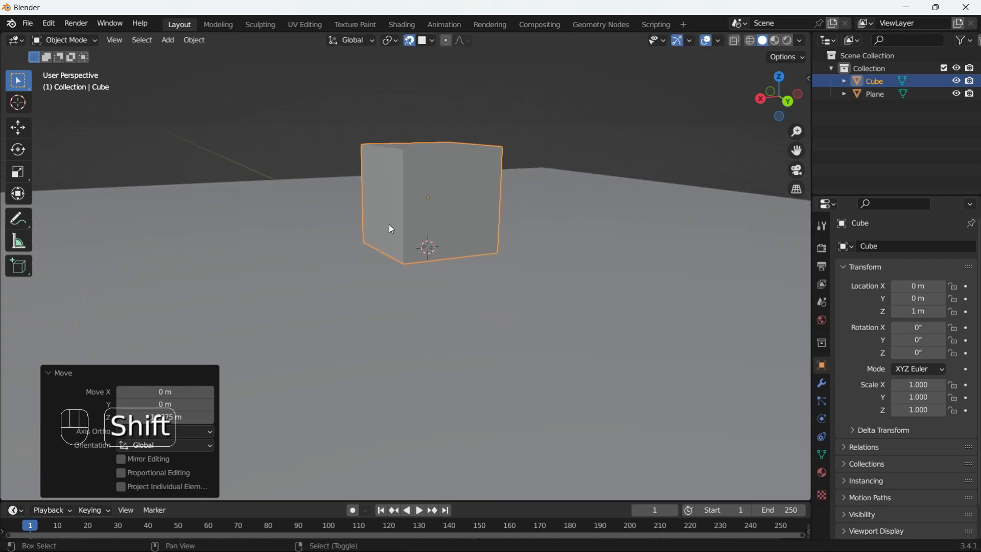
scroll(409, 245, "up", 5)
scroll(434, 250, "up", 4)
middle_click_drag(468, 230, 359, 316, "shift")
scroll(482, 422, "up", 1)
scroll(359, 306, "down", 4)
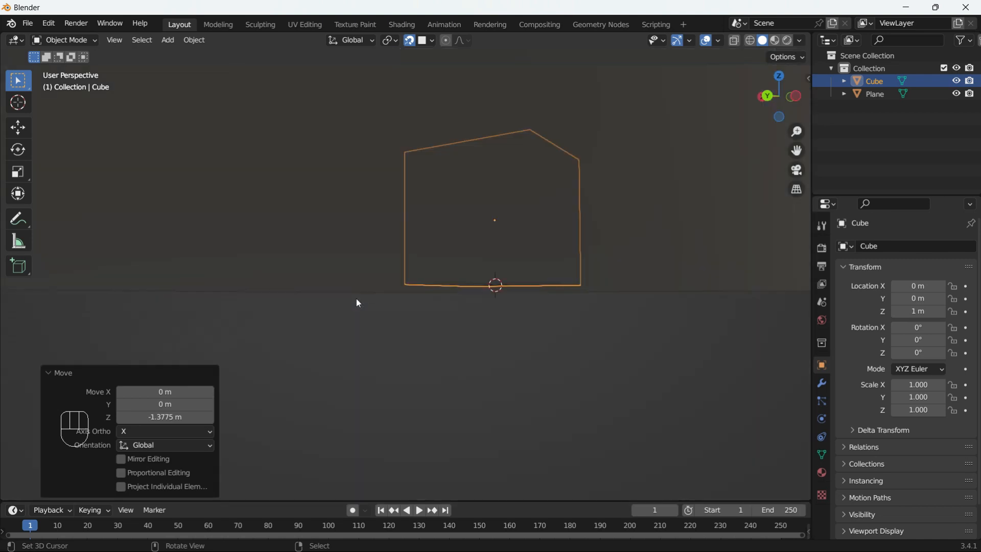